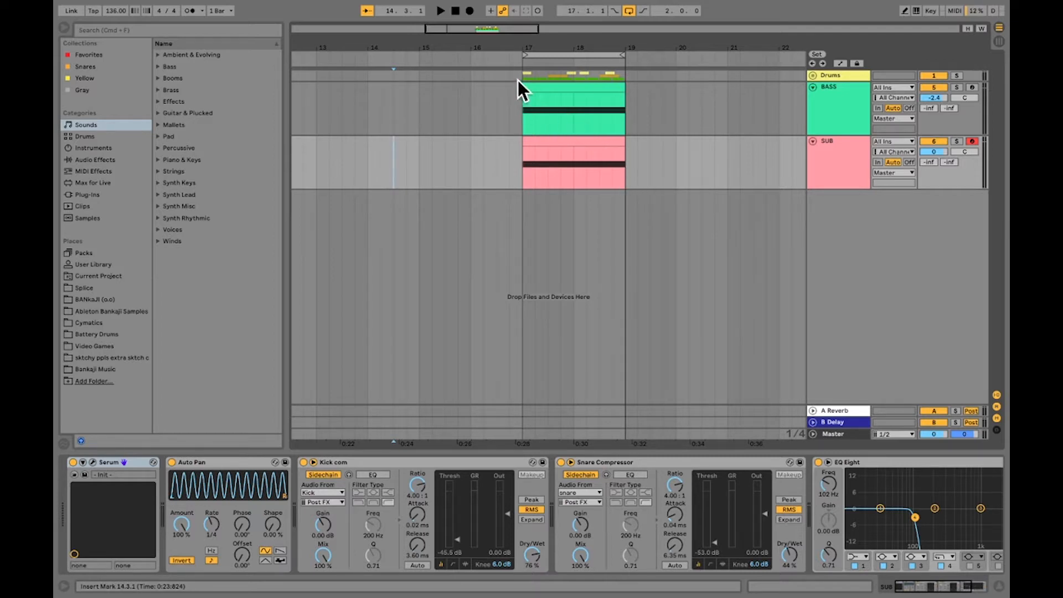
# Duplicate the two-bar section from bar 17 to 19 across the drum, BASS and SUB tracks
pyautogui.moveTo(518, 76); pyautogui.dragTo(623, 169)
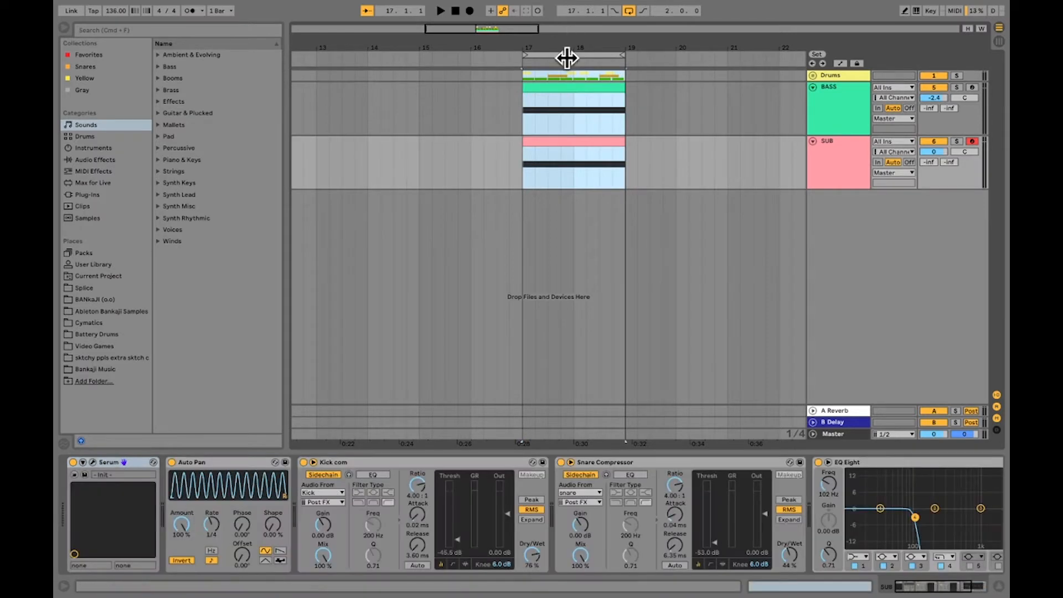
pyautogui.click(567, 56)
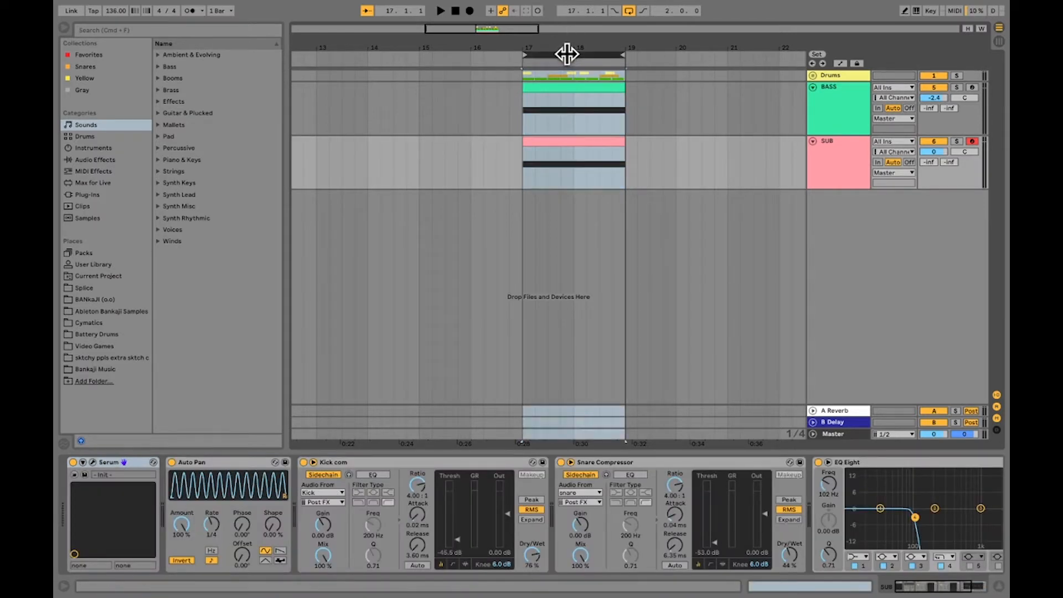
pyautogui.click(623, 184)
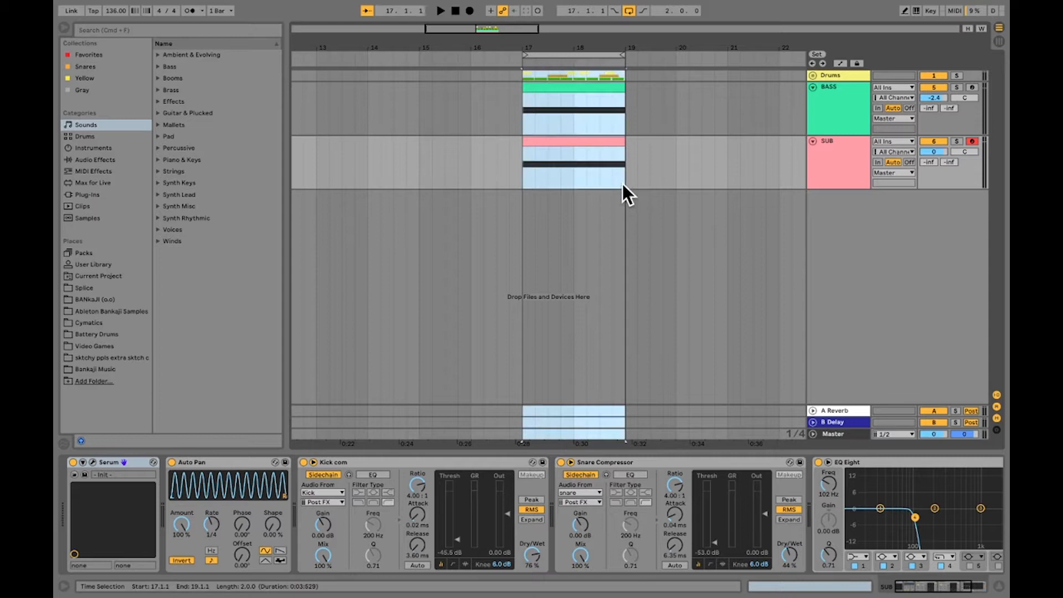
pyautogui.rightClick(606, 141)
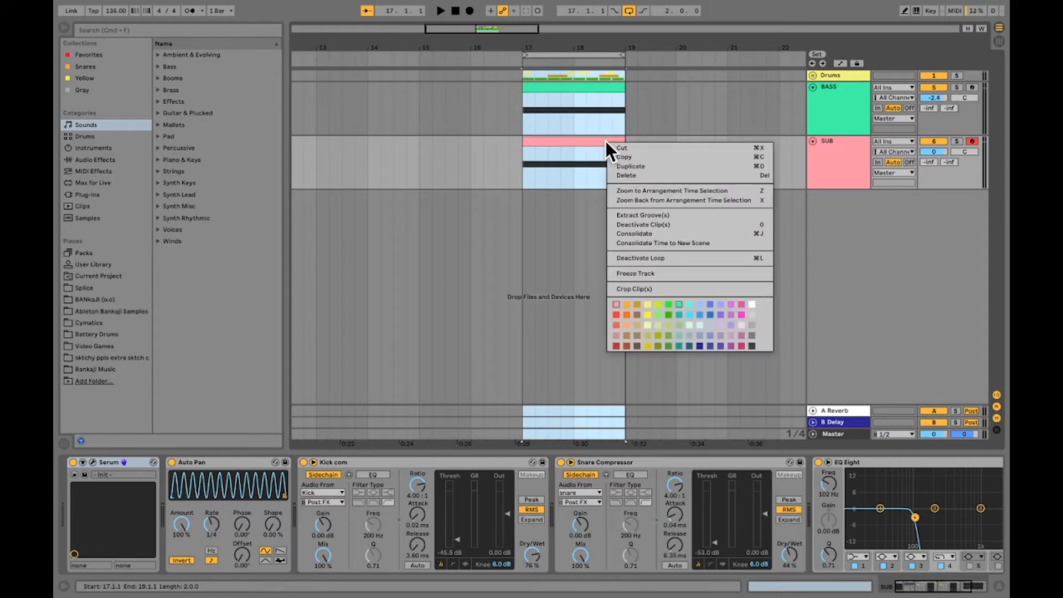
pyautogui.click(629, 164)
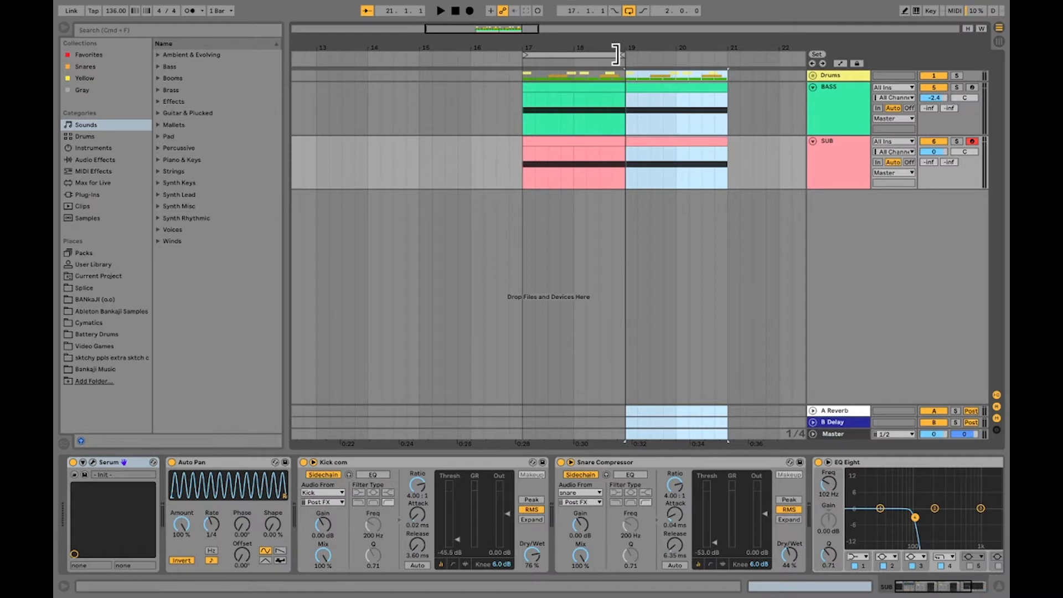
# Extend the loop to four bars, ending at bar 21, and unfold the Drums group to show its individual tracks
pyautogui.moveTo(616, 54); pyautogui.dragTo(729, 66)
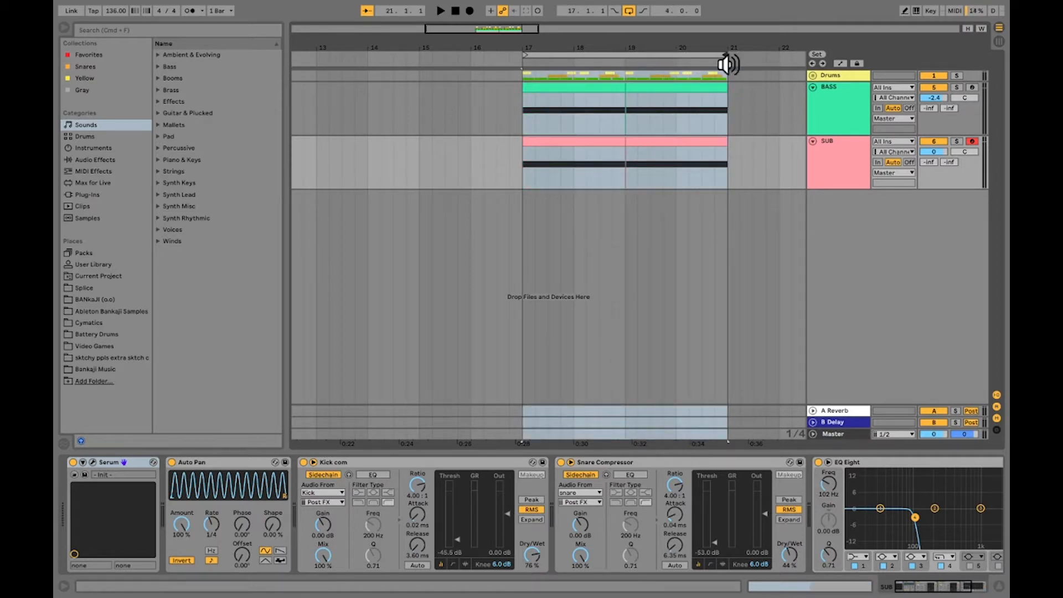
pyautogui.moveTo(618, 42); pyautogui.dragTo(573, 29)
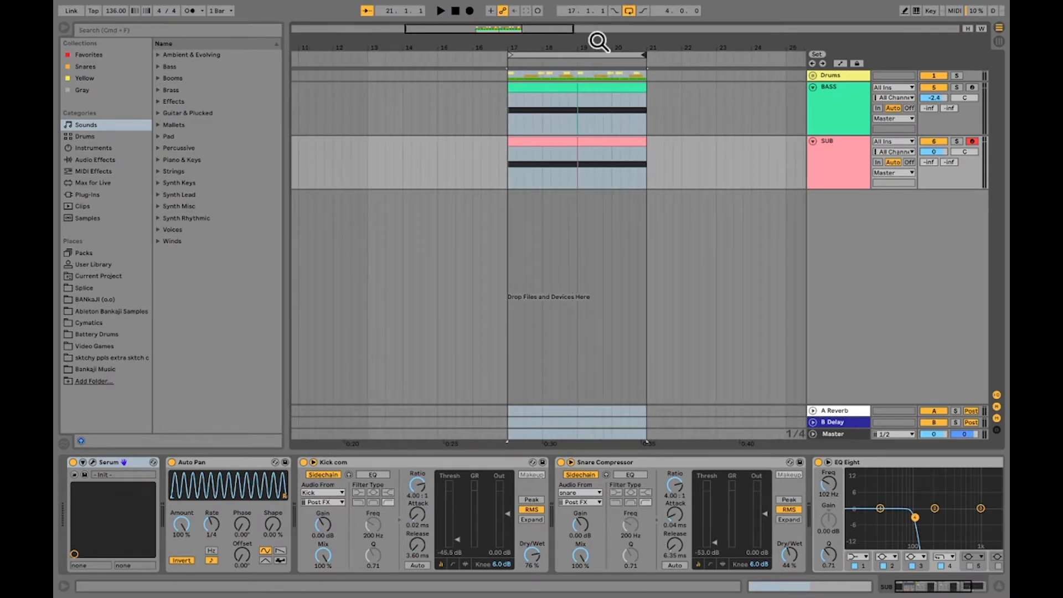
pyautogui.click(812, 76)
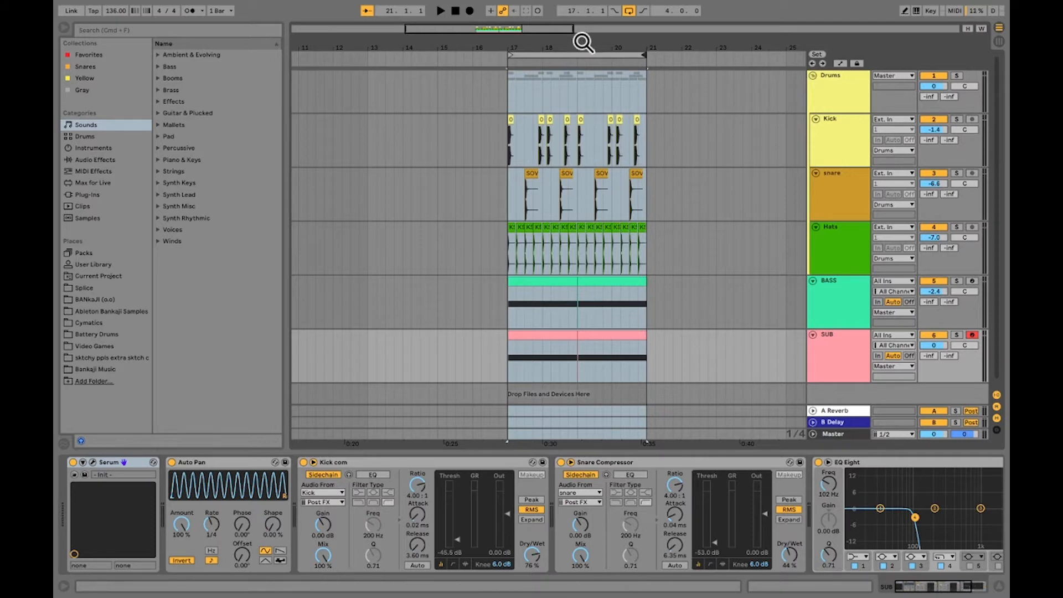
pyautogui.moveTo(590, 43); pyautogui.dragTo(543, 86)
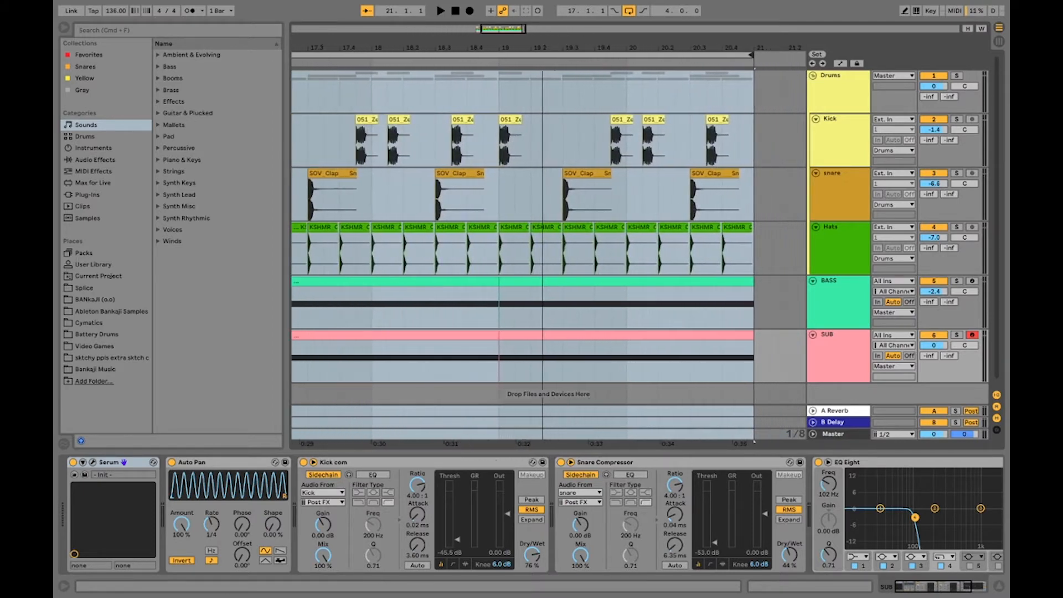
# Play back the duplicated section from bar 19 to hear the current pattern
pyautogui.click(487, 157)
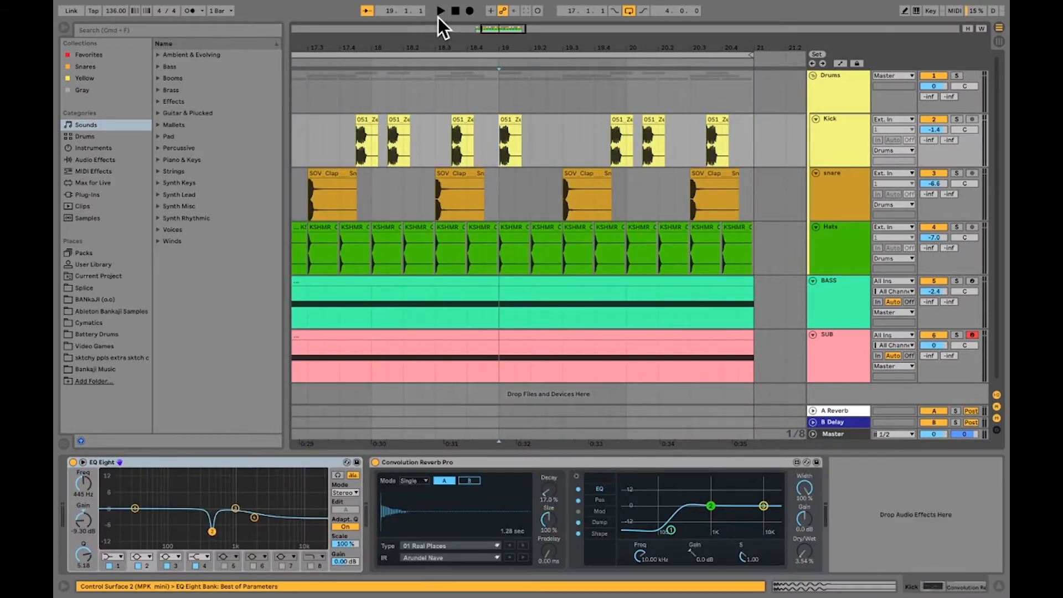
pyautogui.moveTo(437, 37); pyautogui.dragTo(548, 58)
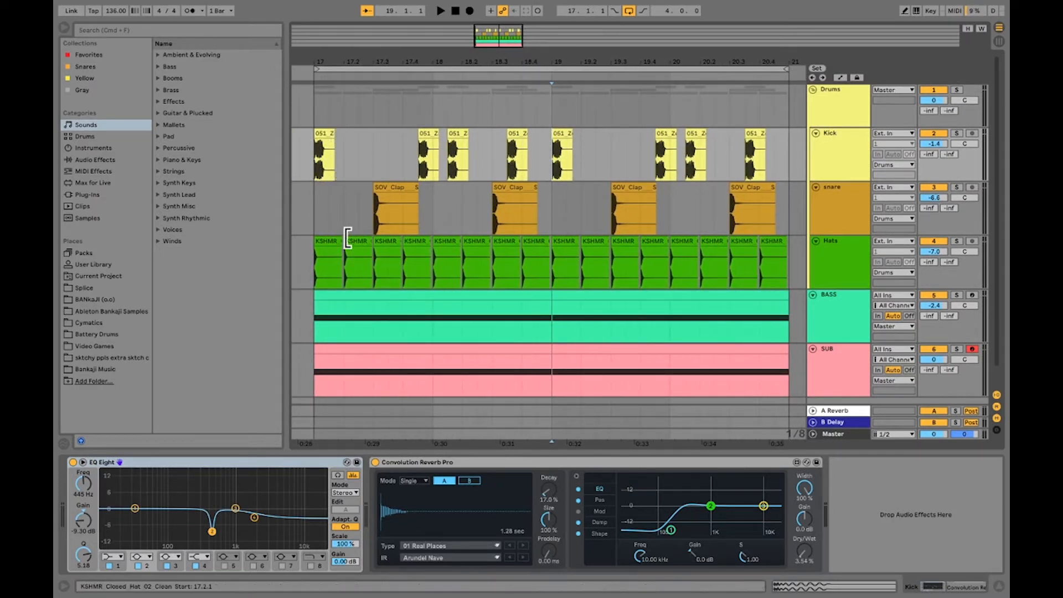
pyautogui.press('space')
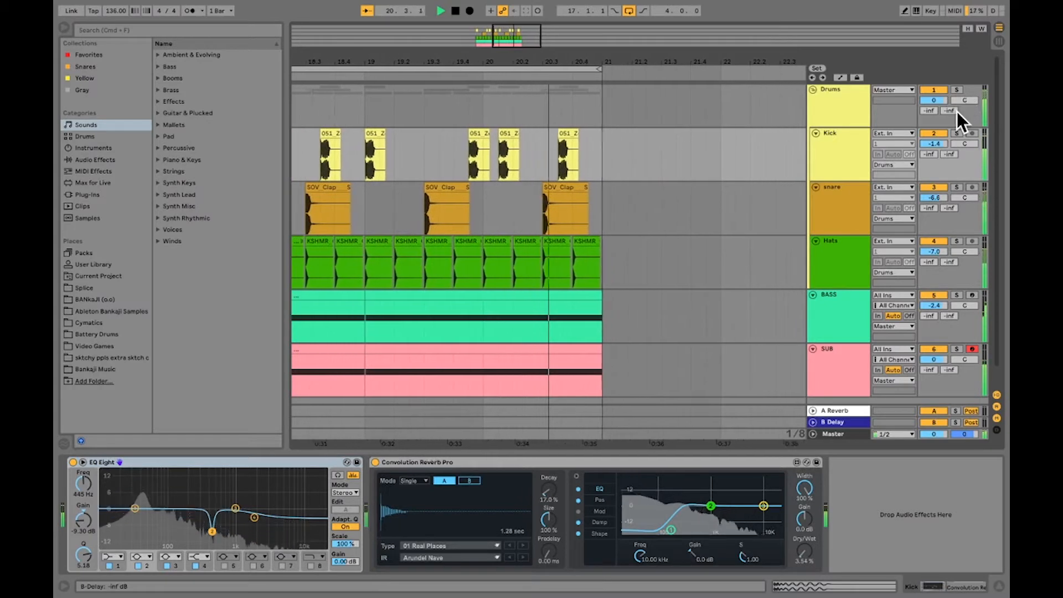
pyautogui.press('space')
pyautogui.moveTo(858, 5)
pyautogui.moveTo(858, 4); pyautogui.dragTo(627, 67)
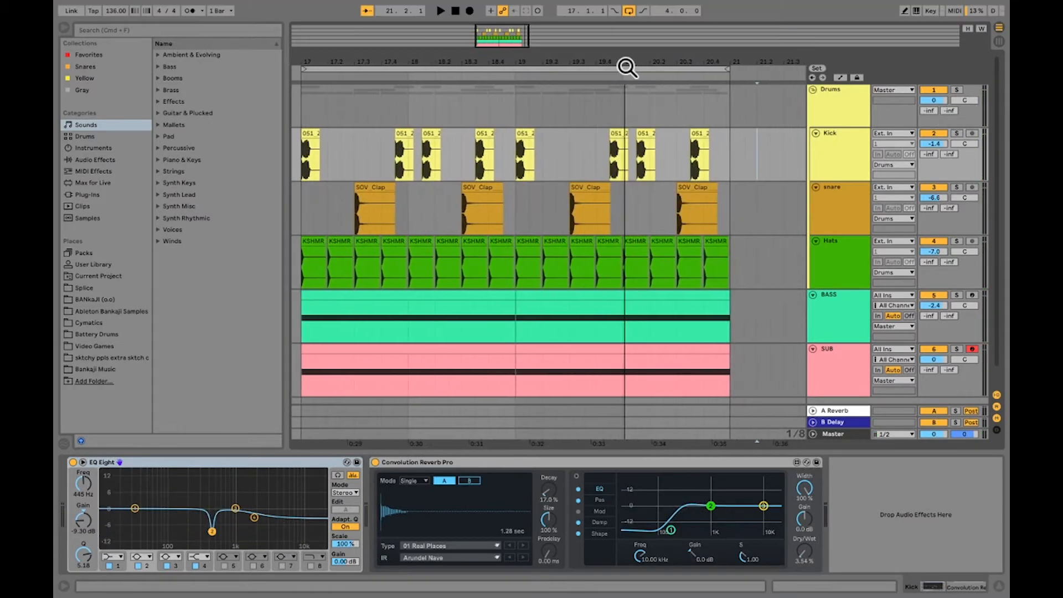
pyautogui.press('space')
# Rearrange the second-half kicks by moving the bar 19 hit to 19.1.3 and placing bar 20's hits at 20.2.3 and 20.4.3
pyautogui.click(593, 200)
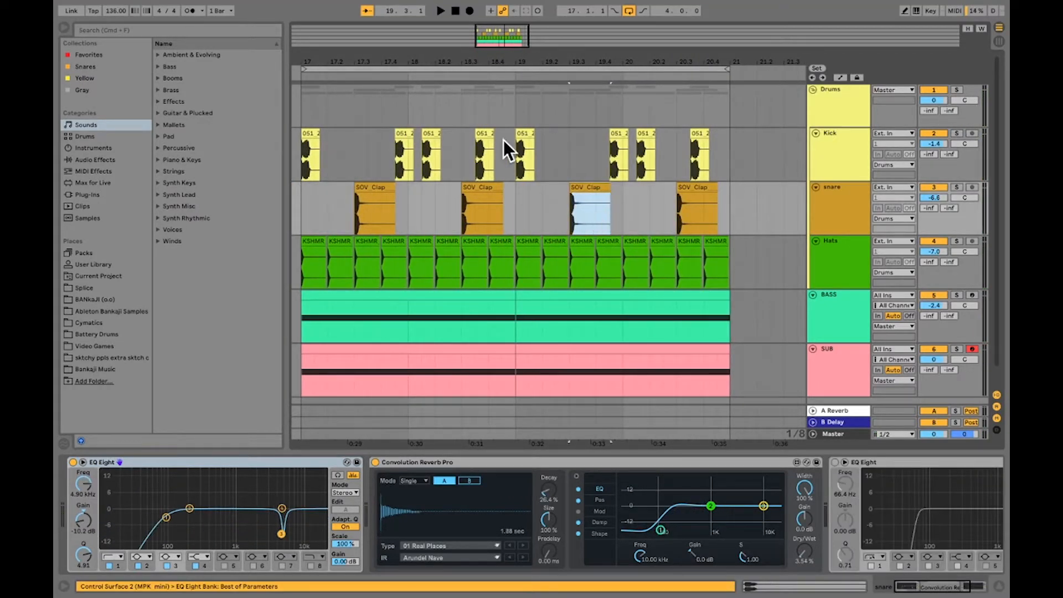
pyautogui.click(524, 139)
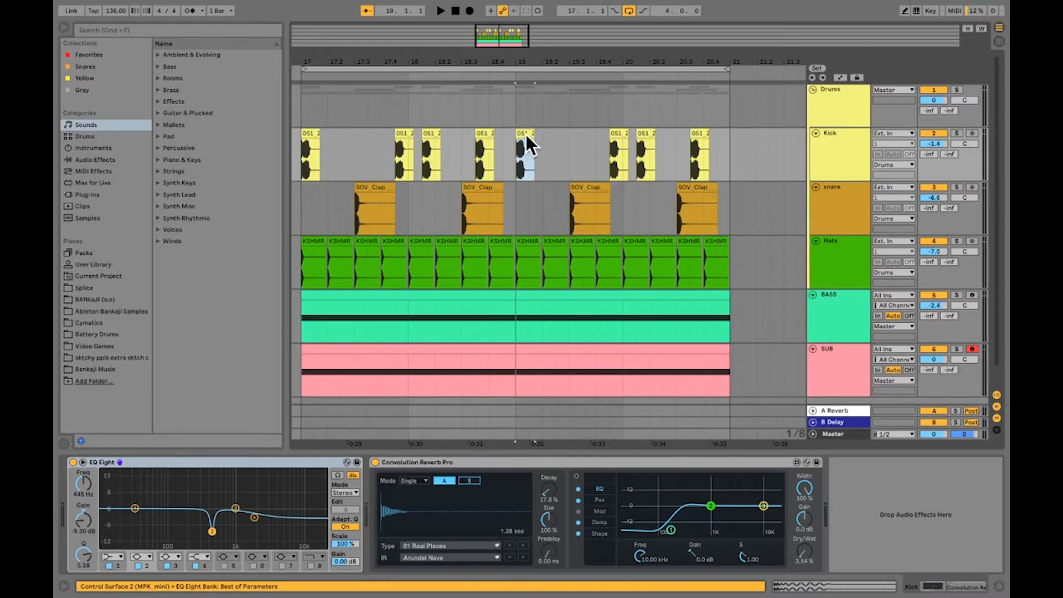
pyautogui.moveTo(526, 133); pyautogui.dragTo(537, 133)
pyautogui.click(634, 139)
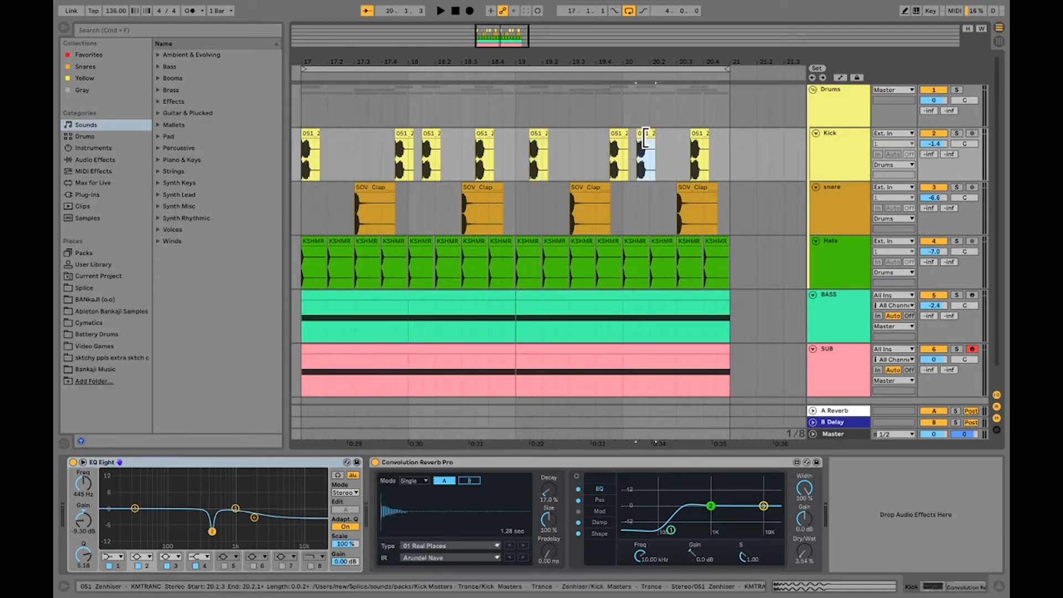
pyautogui.moveTo(645, 135); pyautogui.dragTo(722, 134)
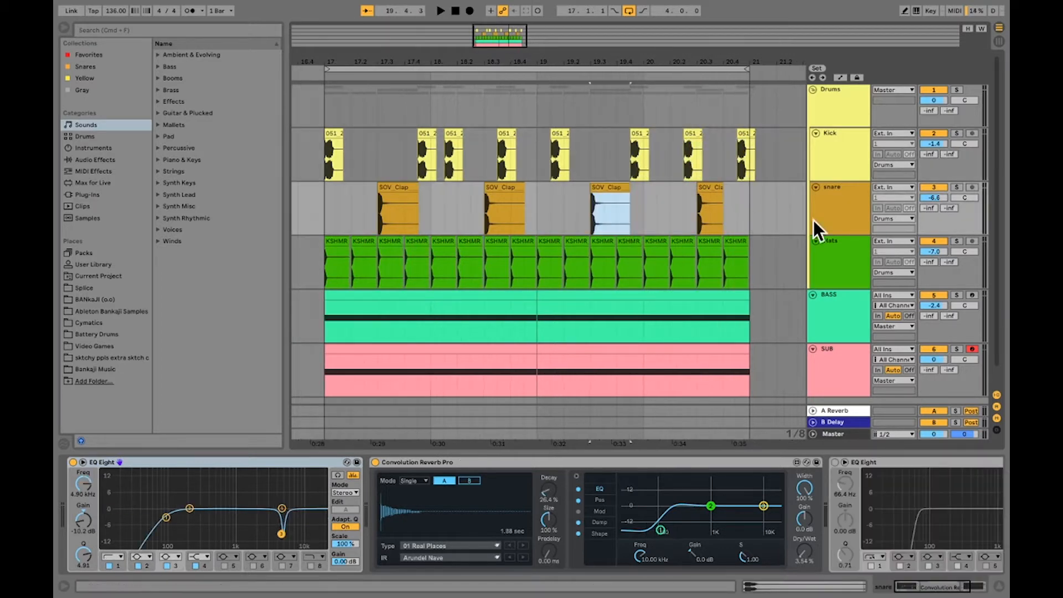
# Play the loop from bar 17 and deactivate the last kick clip at 20.4.3
pyautogui.click(328, 98)
pyautogui.press('space')
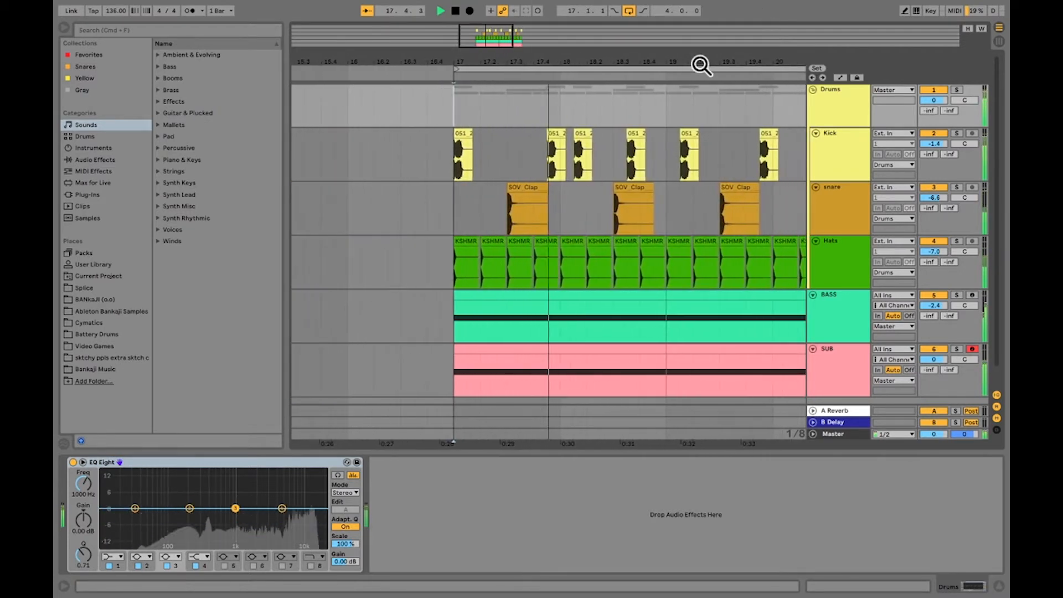
pyautogui.click(645, 131)
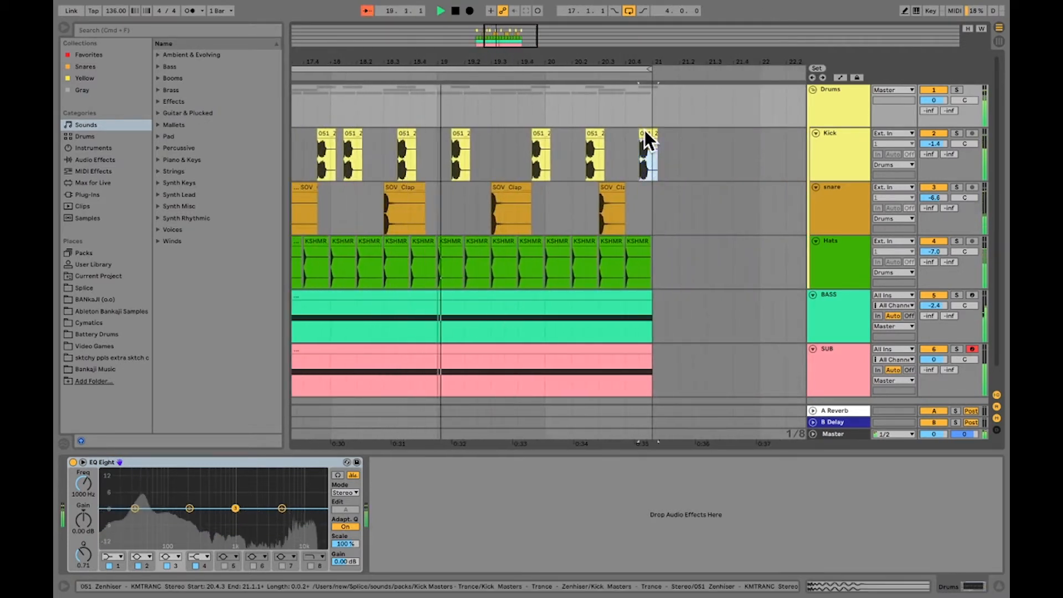
pyautogui.press('0')
# Duplicate the last snare clap to 20.4.3 and trim the copy to end at 21.1.1
pyautogui.moveTo(636, 207); pyautogui.dragTo(589, 209)
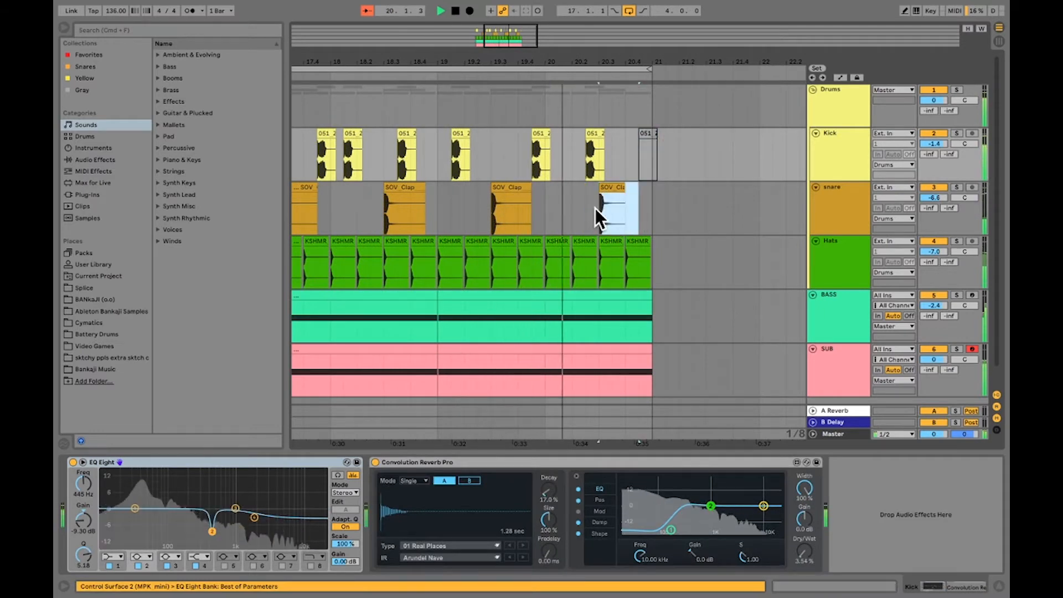
pyautogui.press('super+d')
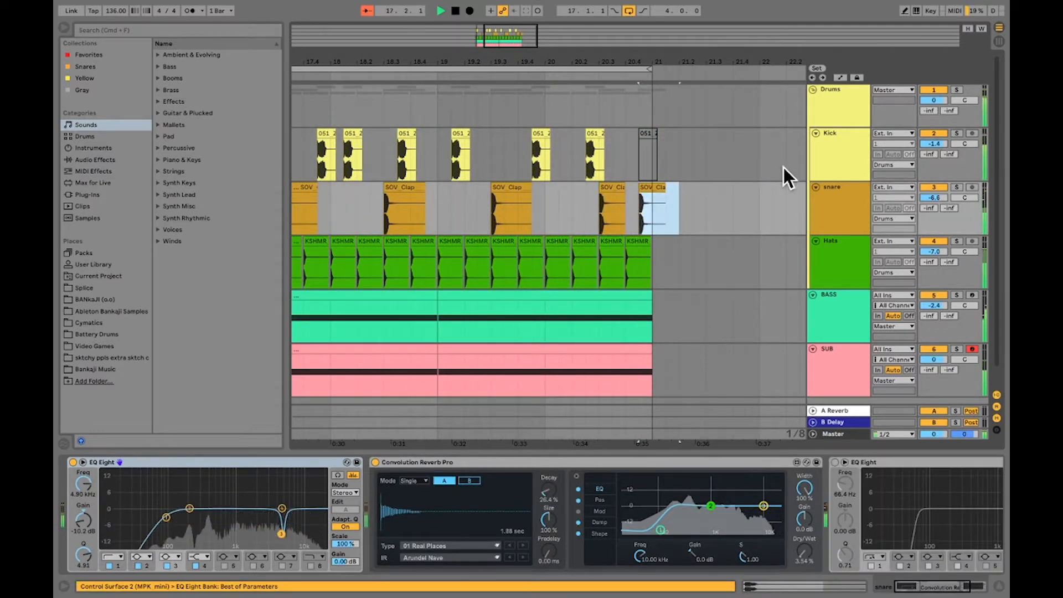
pyautogui.moveTo(679, 188); pyautogui.dragTo(657, 187)
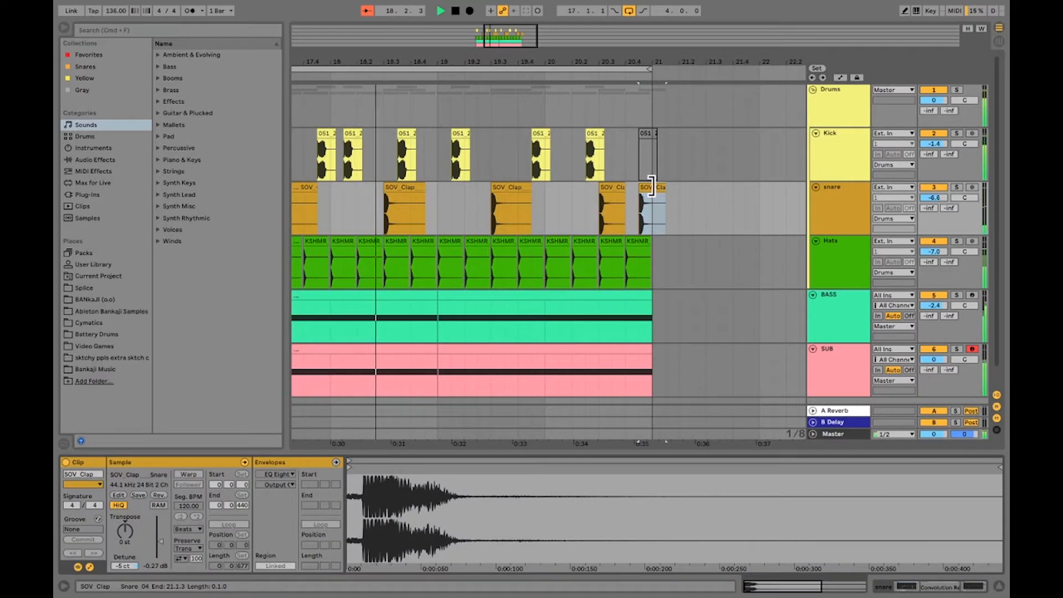
pyautogui.press('space')
pyautogui.click(661, 204)
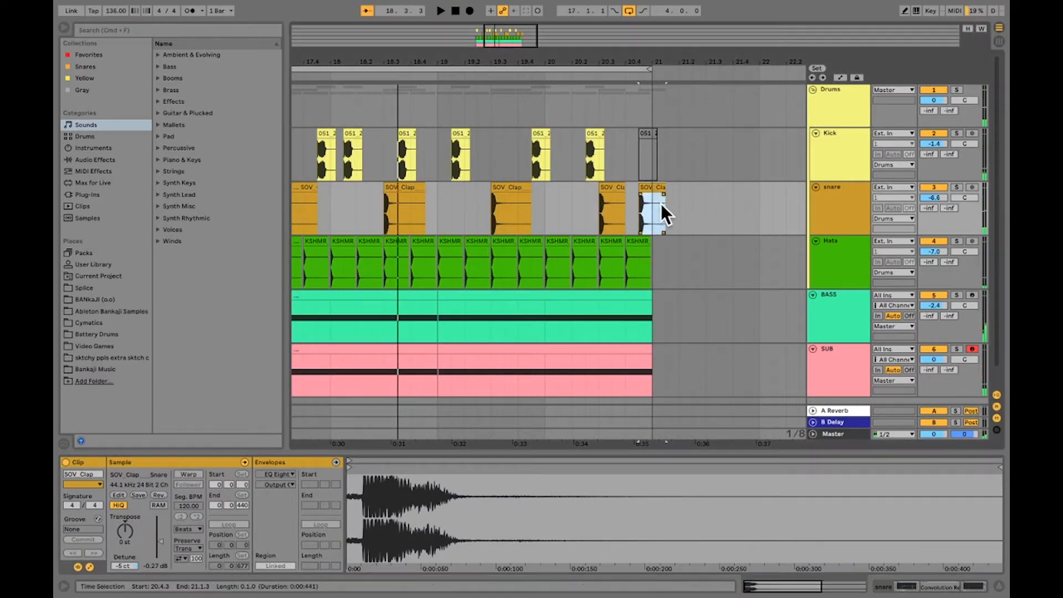
pyautogui.moveTo(665, 189); pyautogui.dragTo(651, 187)
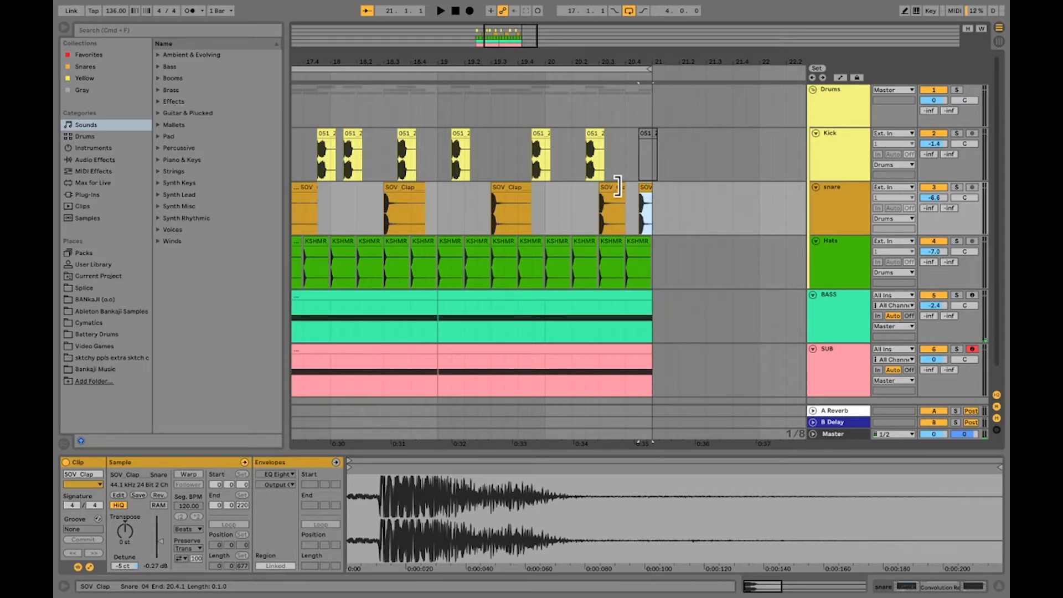
# Shift the second BASS and SUB clips to start at 19.1.3 and trim both to end at 21.1.1
pyautogui.hscroll(-6, 622, 188)
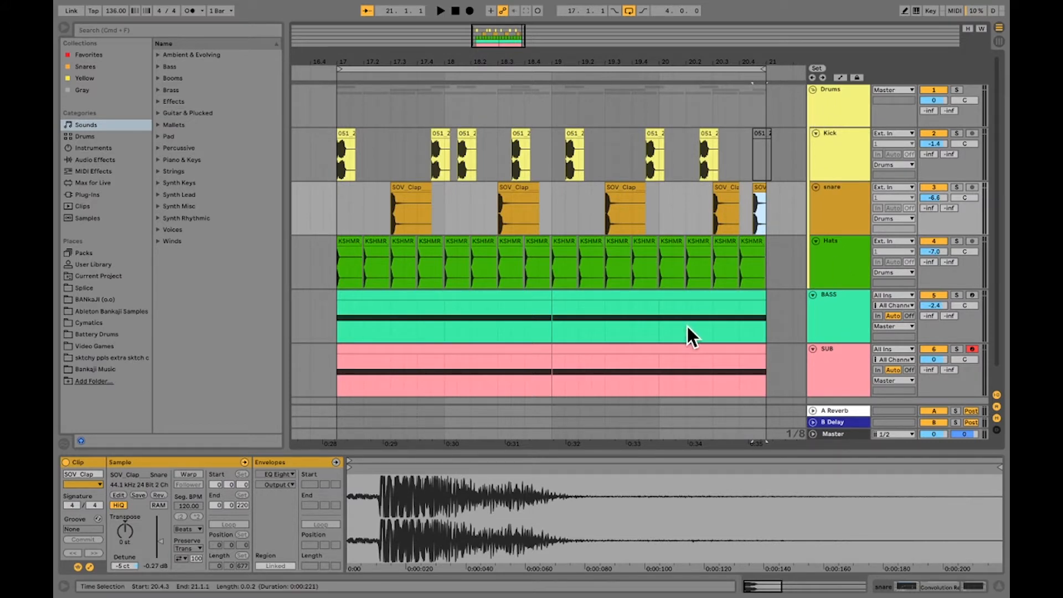
pyautogui.scroll(-2, 609, 299)
pyautogui.click(541, 275)
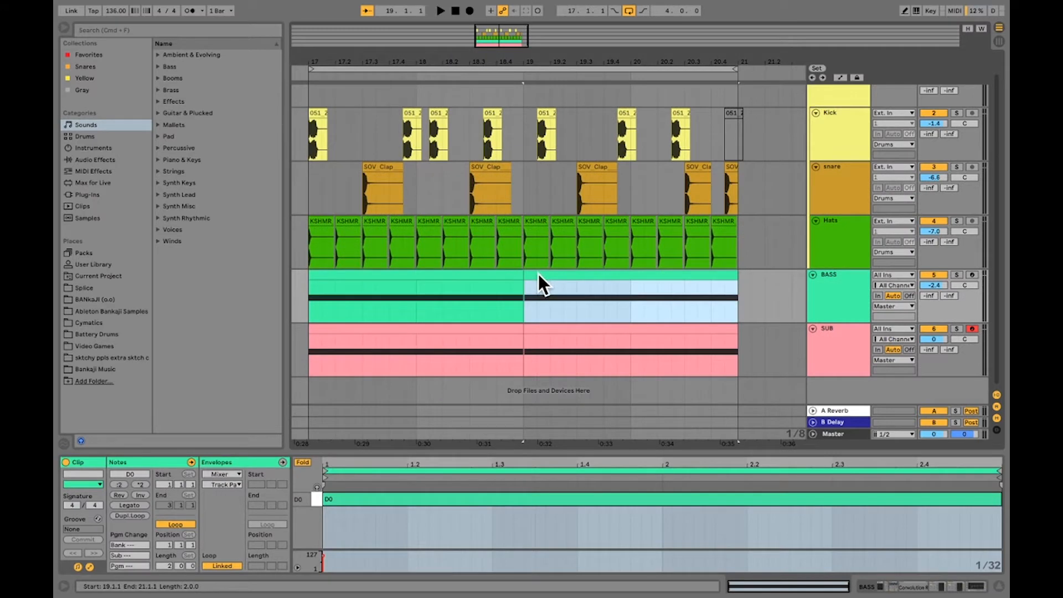
pyautogui.moveTo(541, 274); pyautogui.dragTo(549, 274)
pyautogui.moveTo(540, 328); pyautogui.dragTo(549, 330)
pyautogui.moveTo(743, 329); pyautogui.dragTo(738, 328)
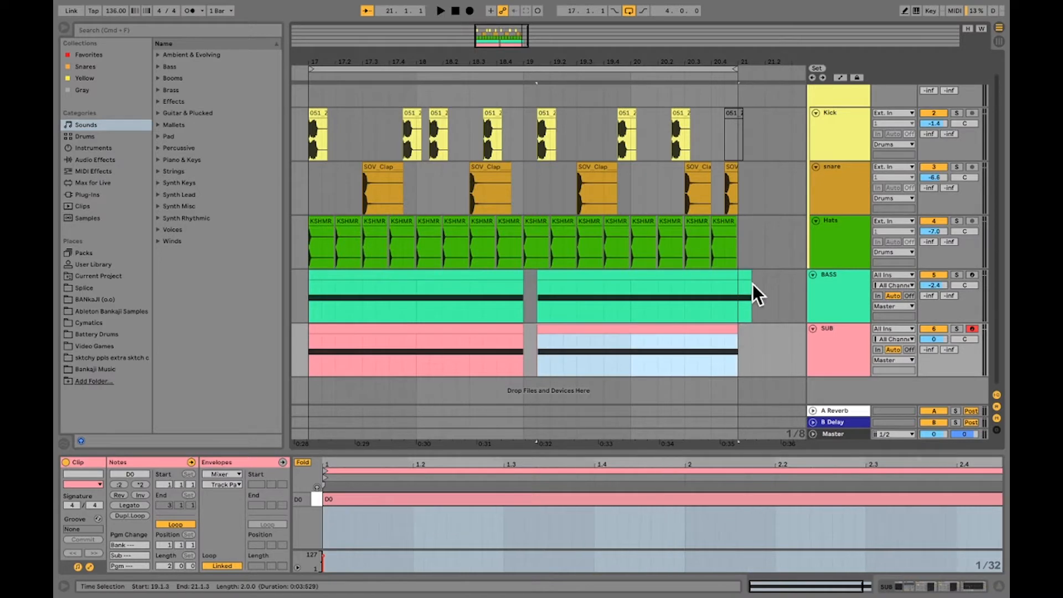
pyautogui.moveTo(740, 274); pyautogui.dragTo(738, 275)
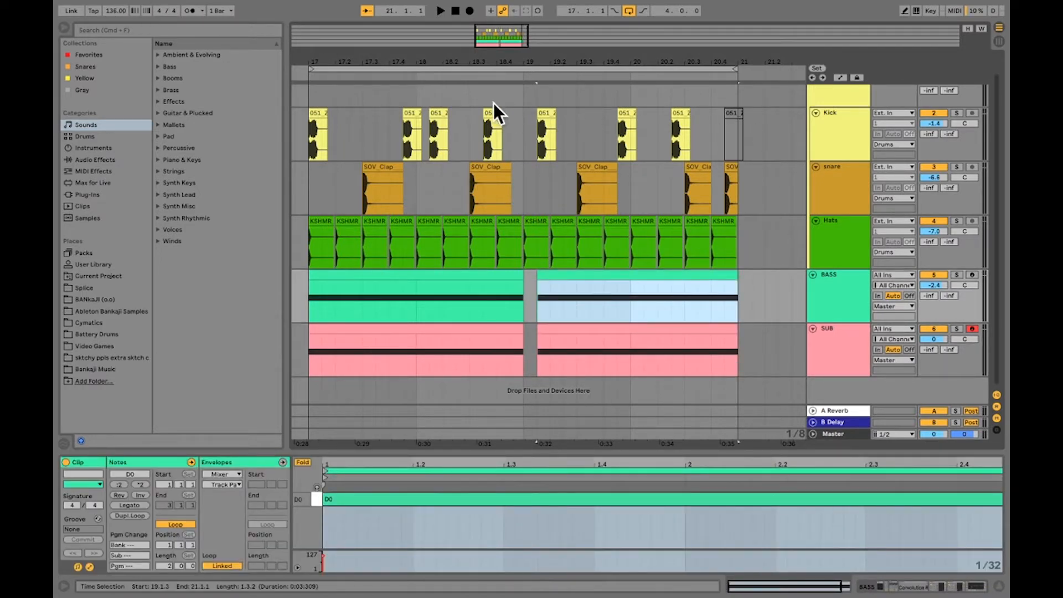
# Play the arrangement from 18.3.1 to hear the gap in the BASS and SUB
pyautogui.click(472, 100)
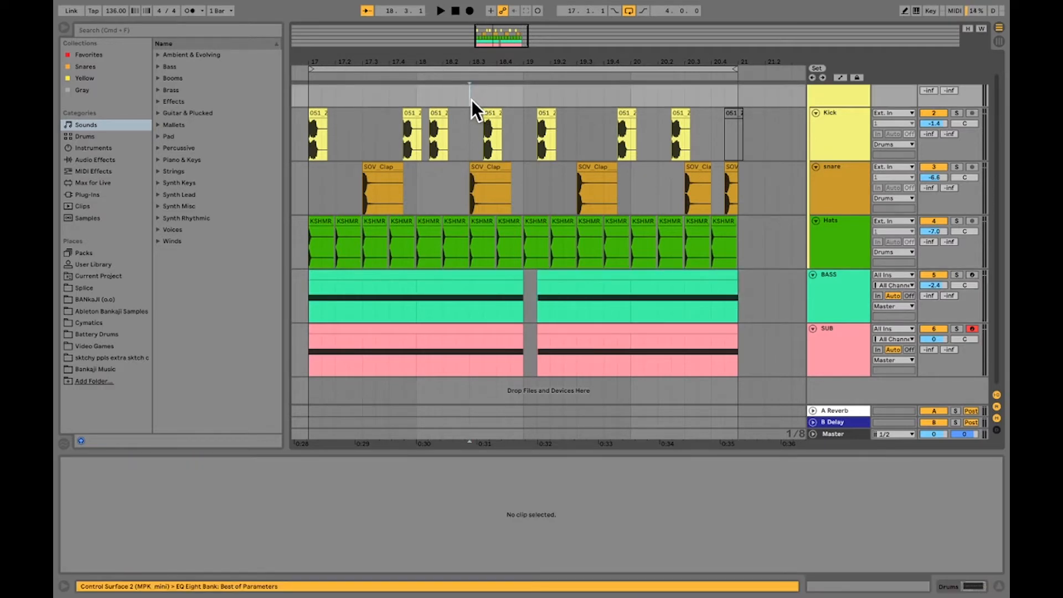
pyautogui.press('space')
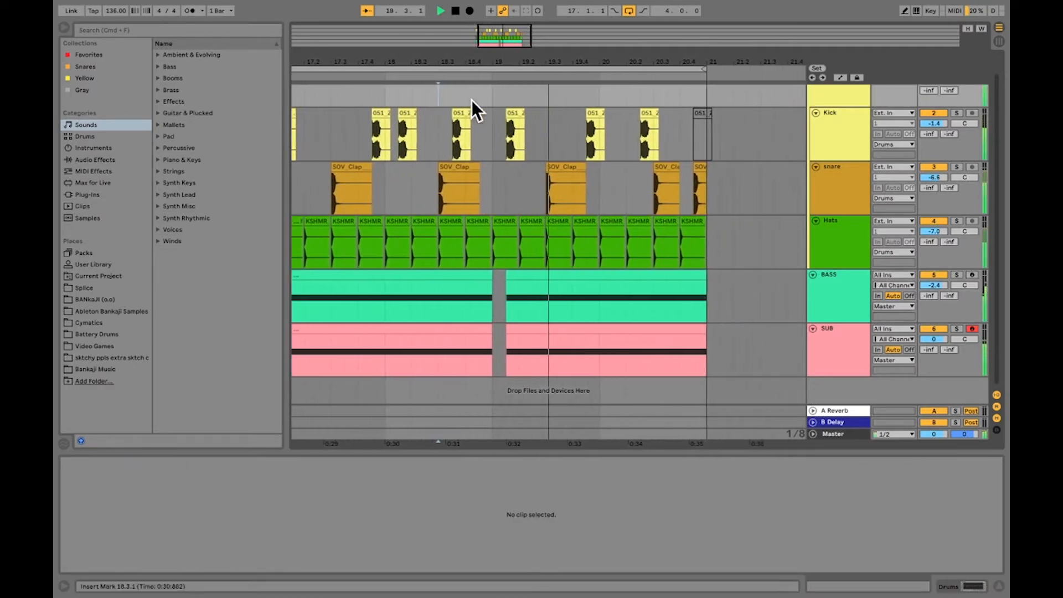
pyautogui.moveTo(475, 64); pyautogui.dragTo(569, 64)
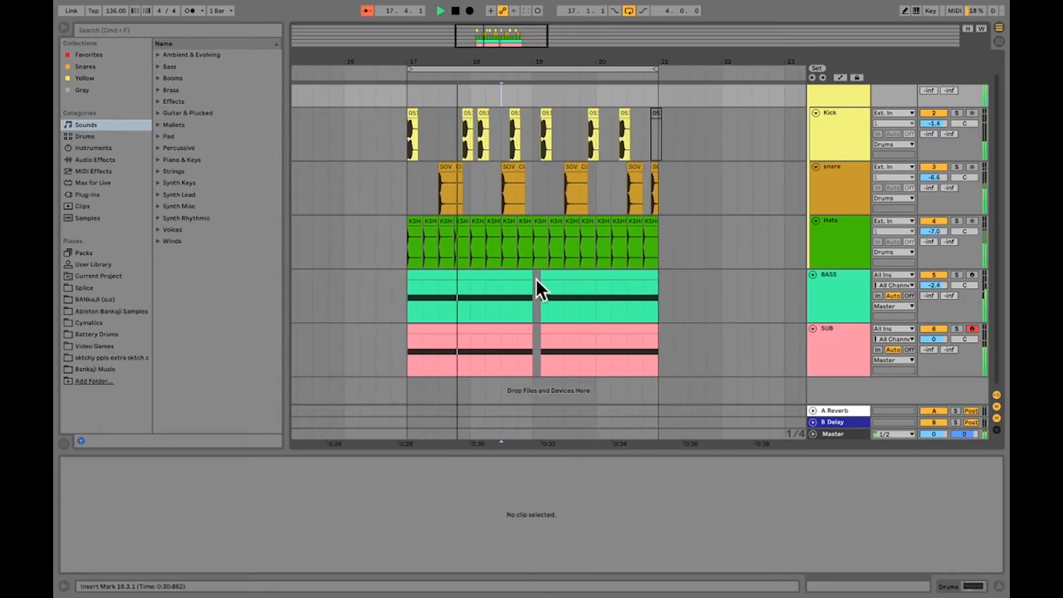
# Move the second BASS and SUB clips further along to start at 19.2.1
pyautogui.click(537, 221)
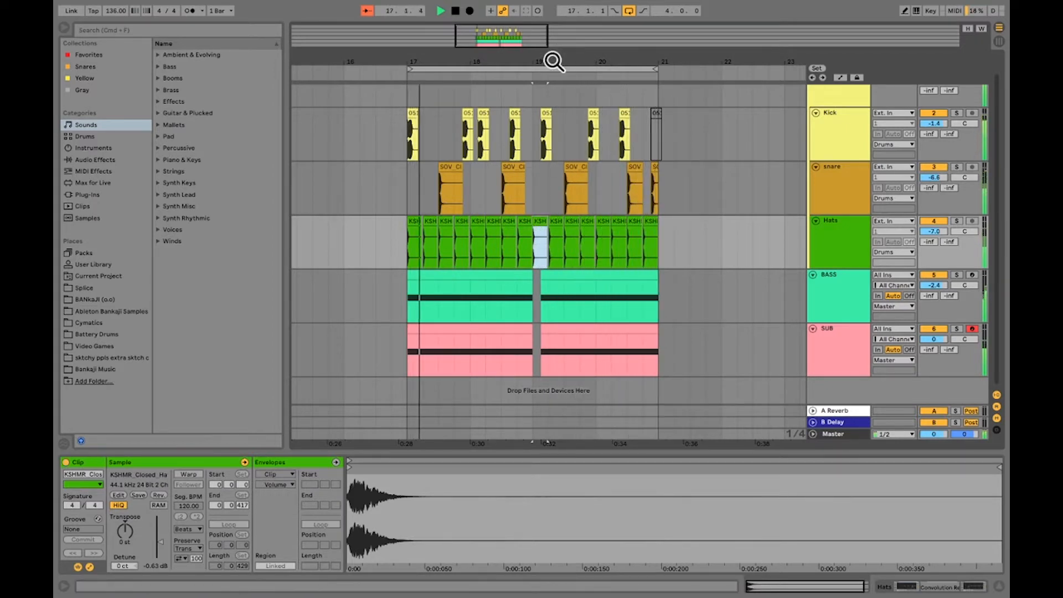
pyautogui.moveTo(550, 59); pyautogui.dragTo(550, 64)
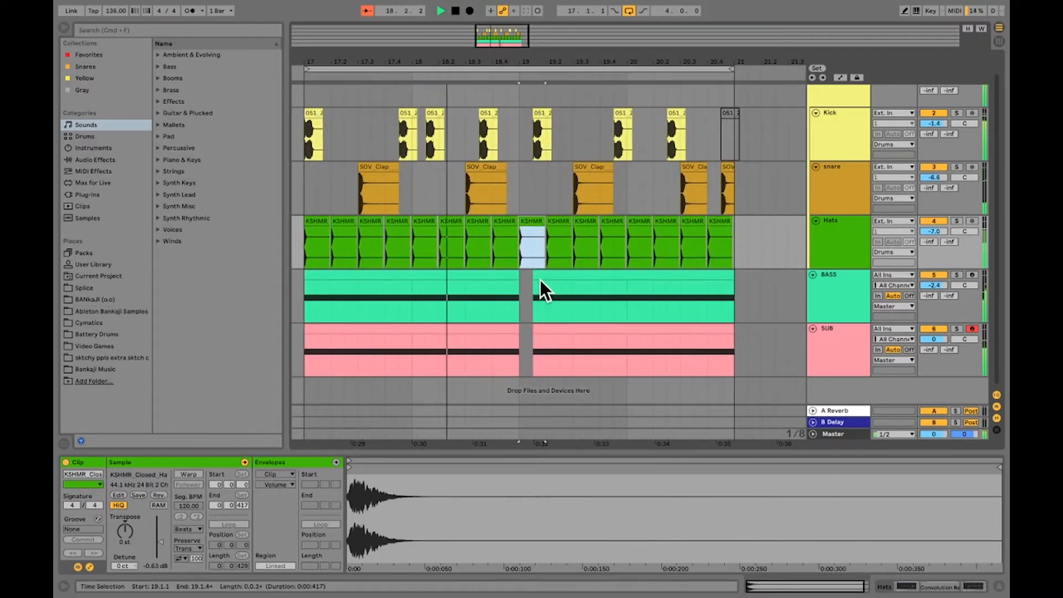
pyautogui.moveTo(540, 283); pyautogui.dragTo(550, 284)
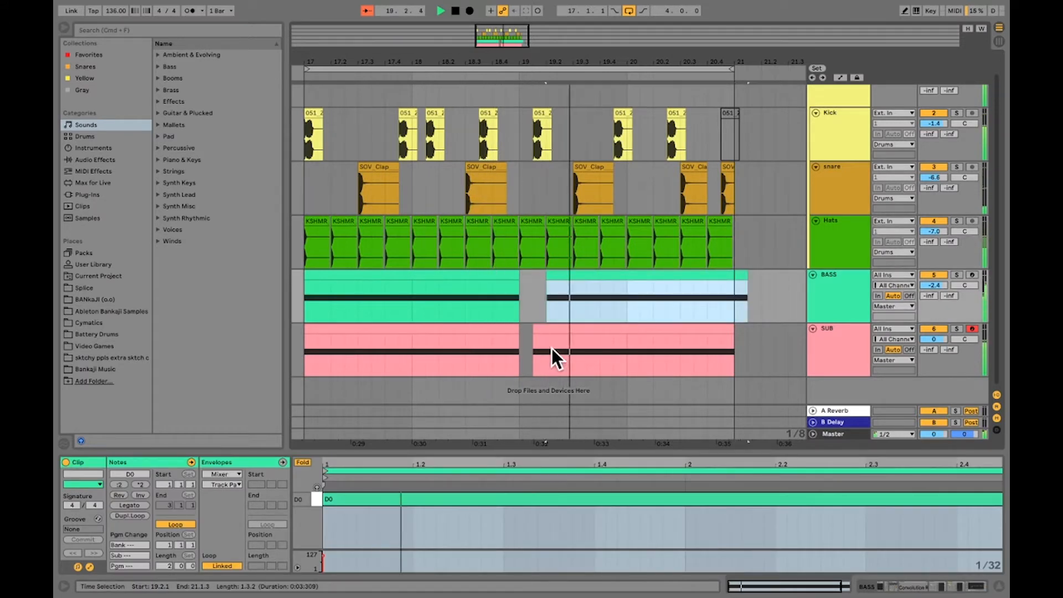
pyautogui.moveTo(550, 330); pyautogui.dragTo(560, 331)
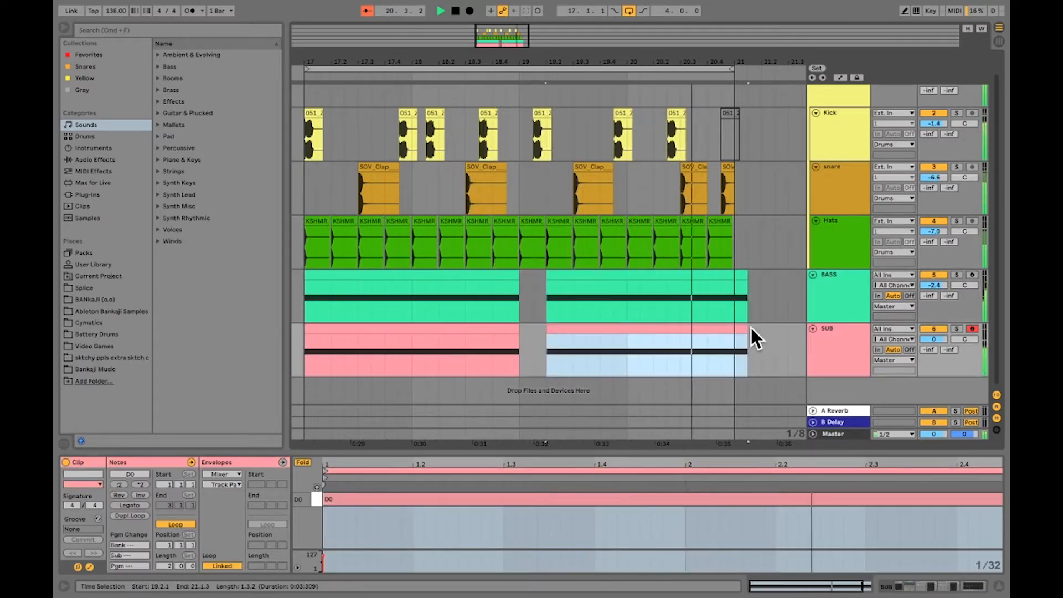
# Trim the second SUB and BASS clips so both end at 21.1.1
pyautogui.moveTo(742, 331); pyautogui.dragTo(734, 331)
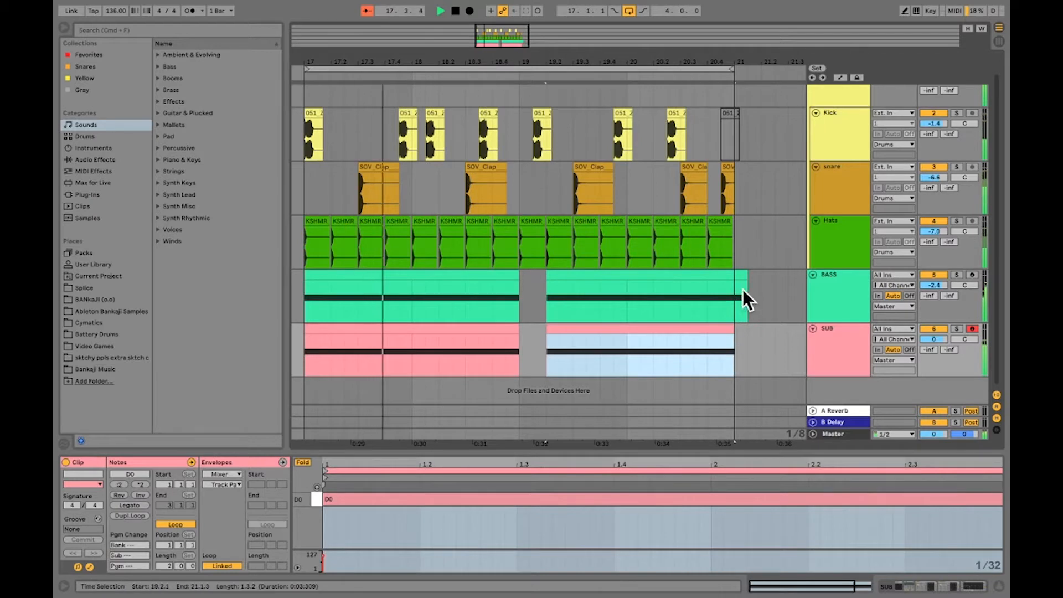
pyautogui.moveTo(745, 289); pyautogui.dragTo(737, 274)
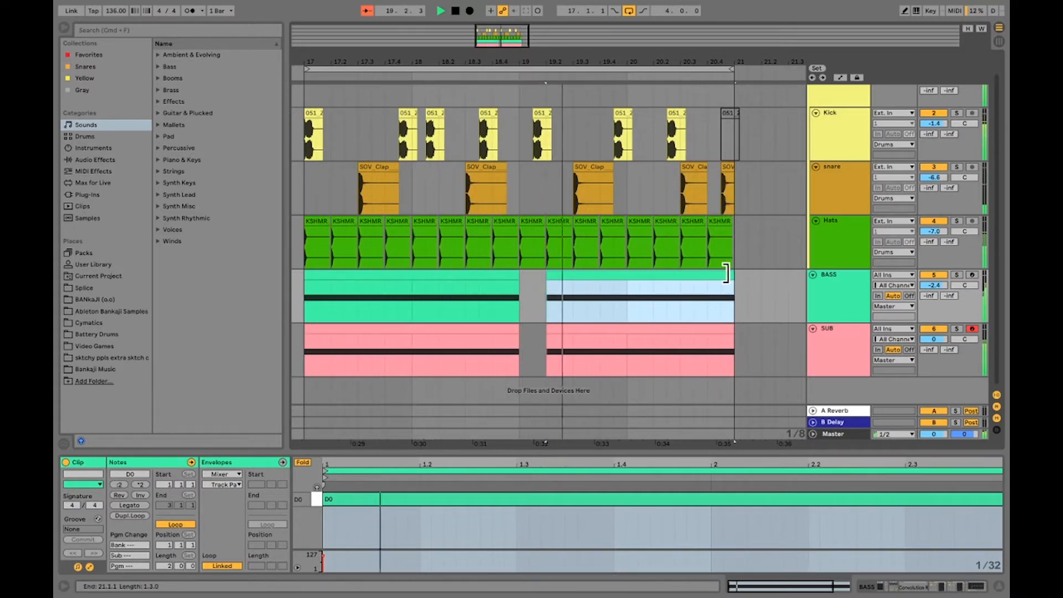
# Deactivate the kick at 19.1.3 and move the last kick of bar 18 to 19.1.1
pyautogui.click(541, 111)
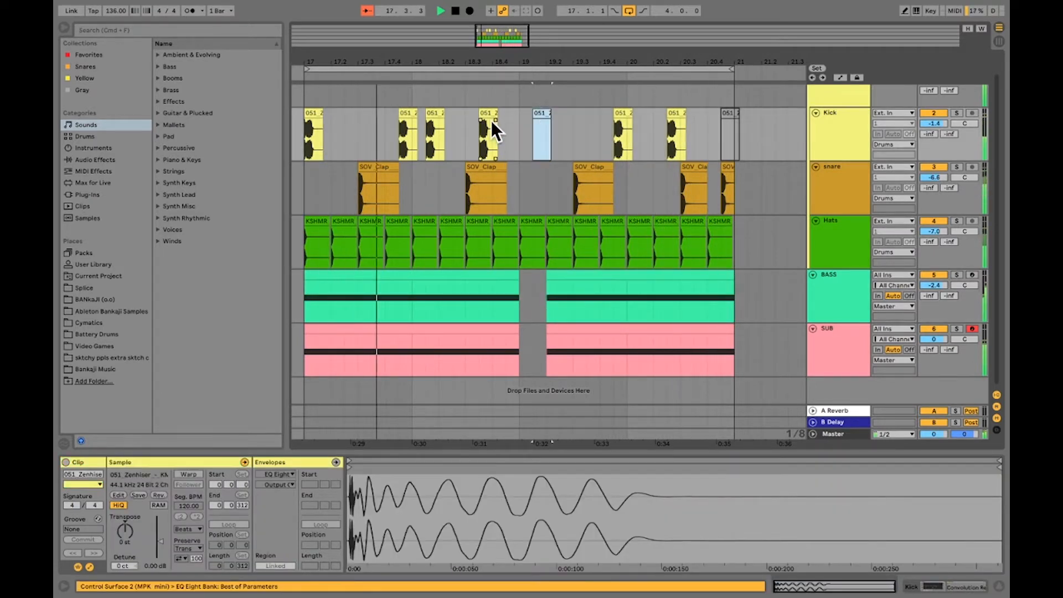
pyautogui.moveTo(487, 114); pyautogui.dragTo(523, 112)
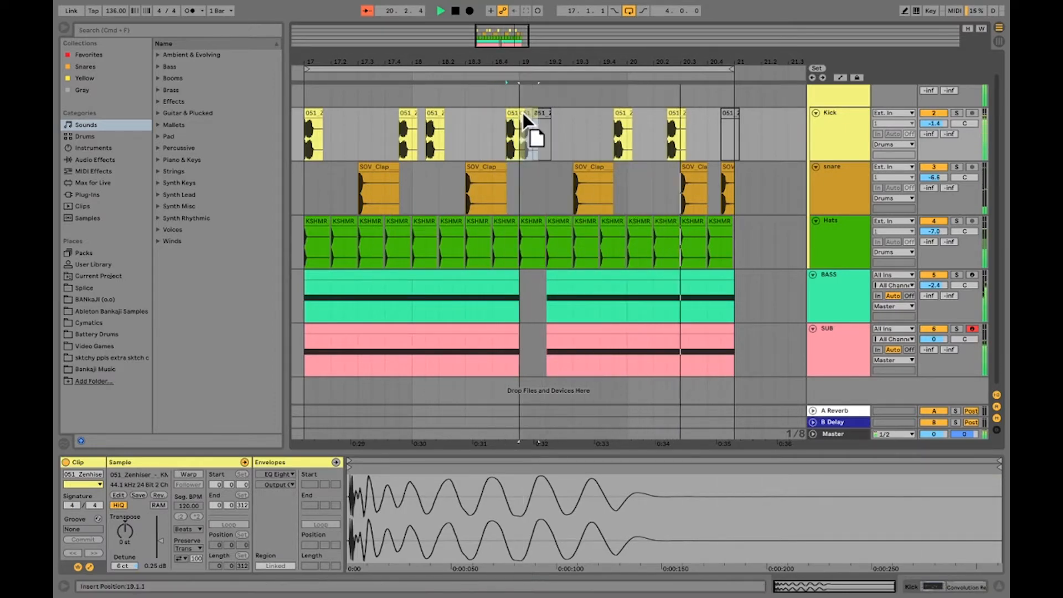
# Deactivate the hat at 19.1.1, move the kick there to 19.2.1, and stop playback
pyautogui.click(530, 217)
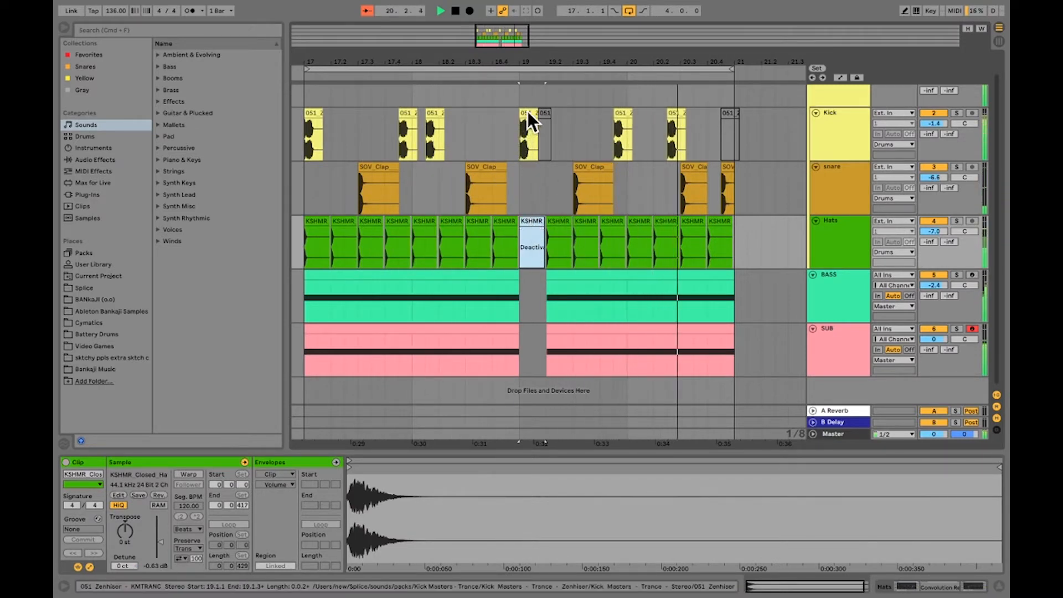
pyautogui.moveTo(527, 111); pyautogui.dragTo(548, 111)
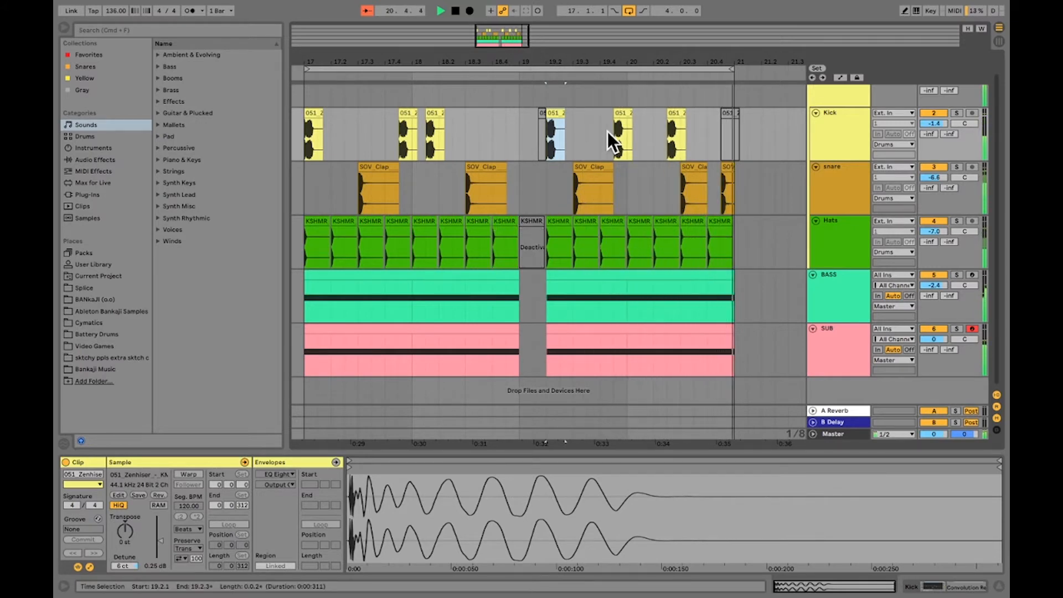
pyautogui.press('space')
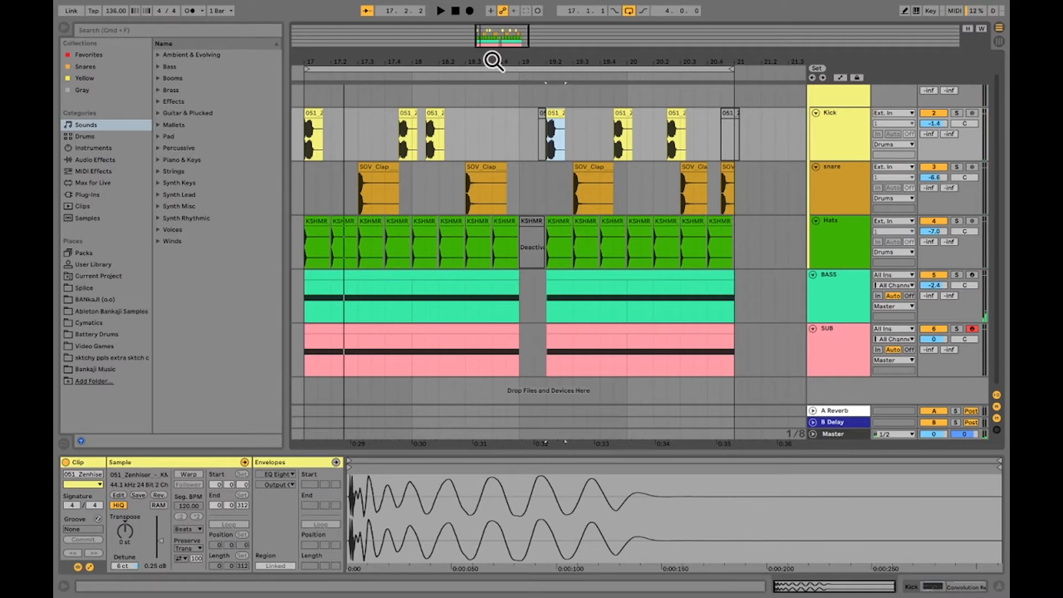
# Deactivate the hat clips at 19.3.1, 20.1.1 and 20.3.1 so alternate hats drop out in the last two bars
pyautogui.moveTo(492, 61); pyautogui.dragTo(540, 36)
pyautogui.scroll(1, 659, 287)
pyautogui.click(596, 245)
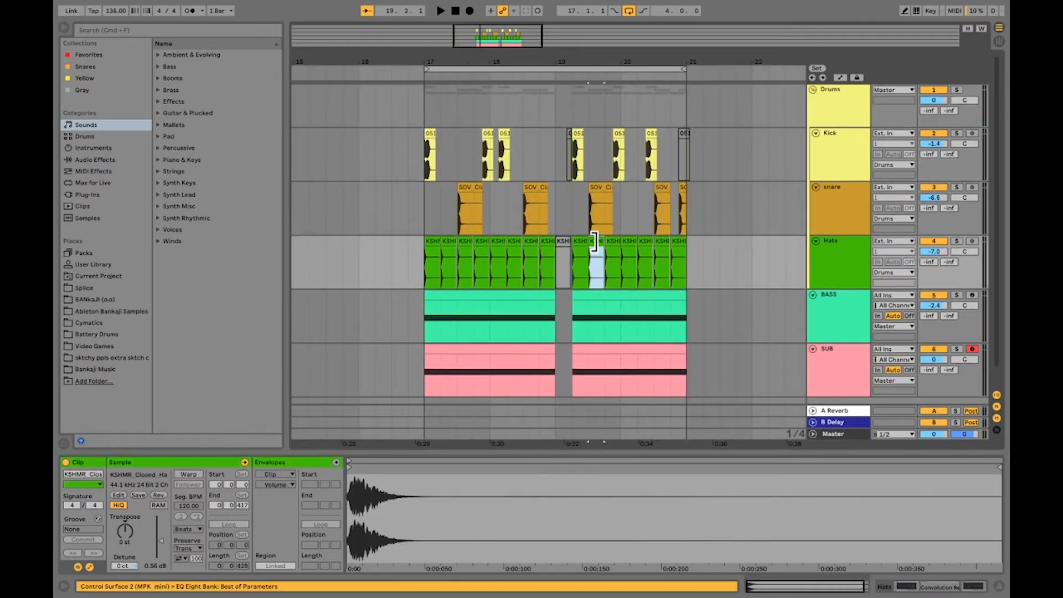
pyautogui.click(633, 242)
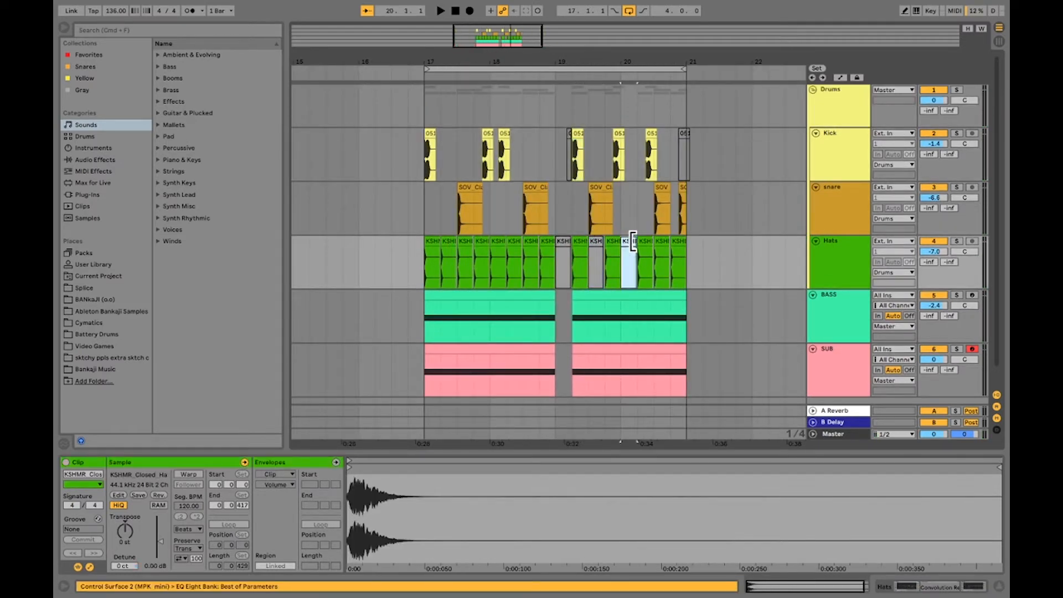
pyautogui.rightClick(660, 242)
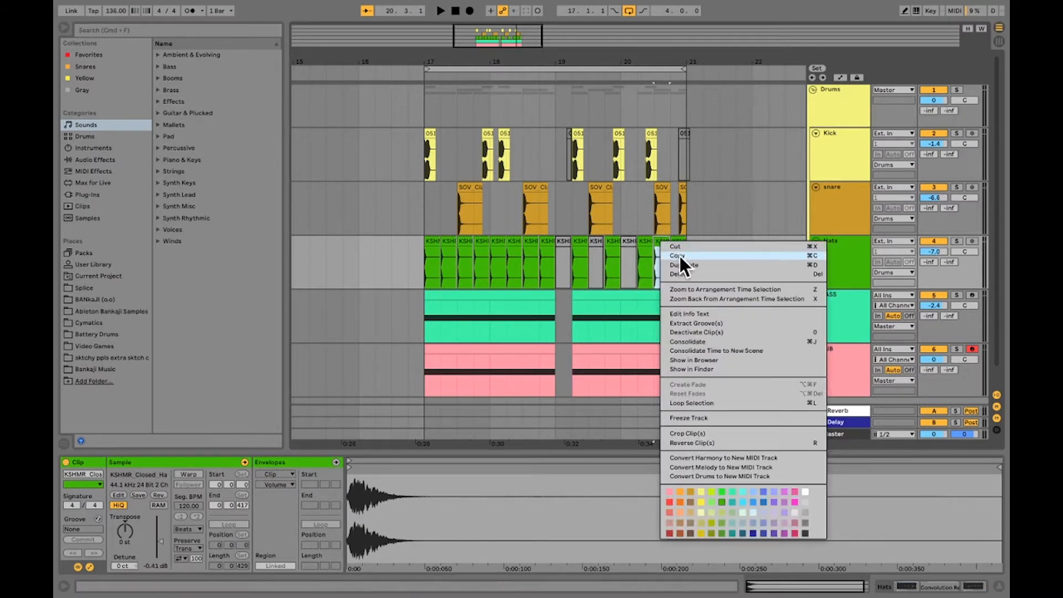
pyautogui.click(598, 245)
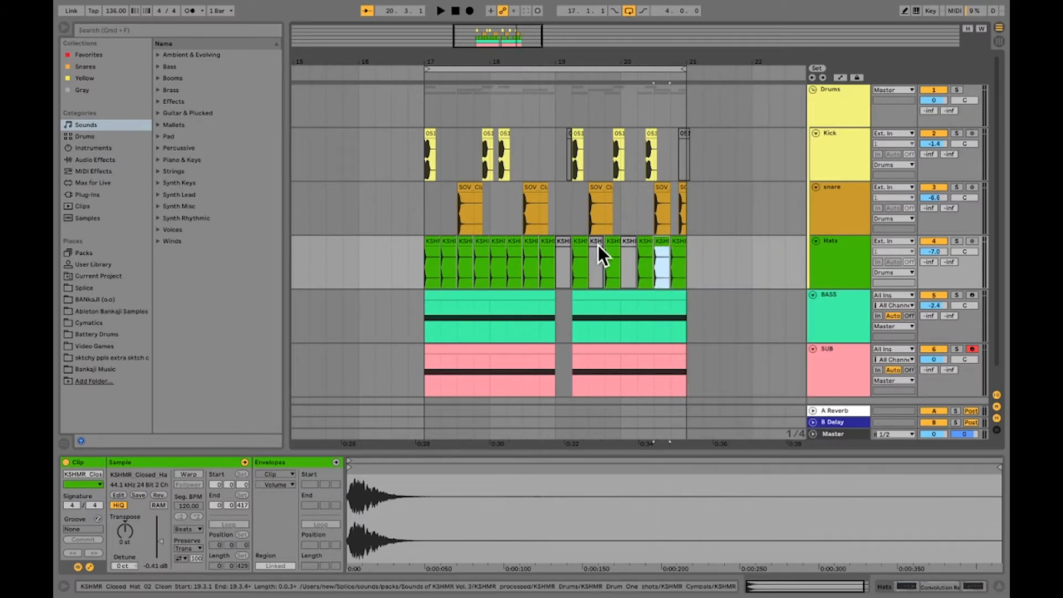
pyautogui.rightClick(560, 240)
pyautogui.click(560, 240)
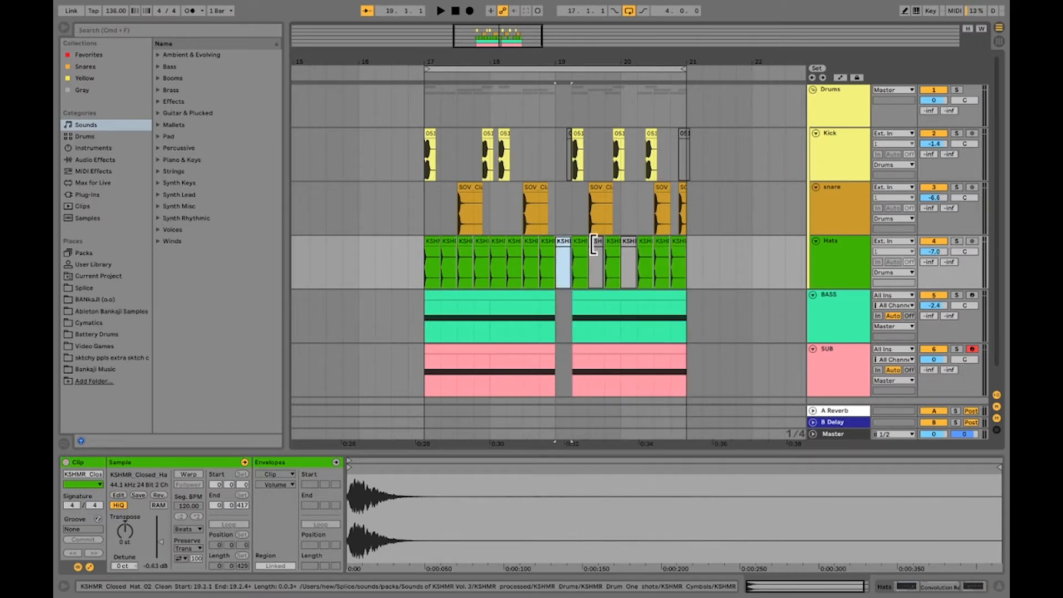
pyautogui.click(595, 242)
pyautogui.click(562, 242)
pyautogui.click(662, 239)
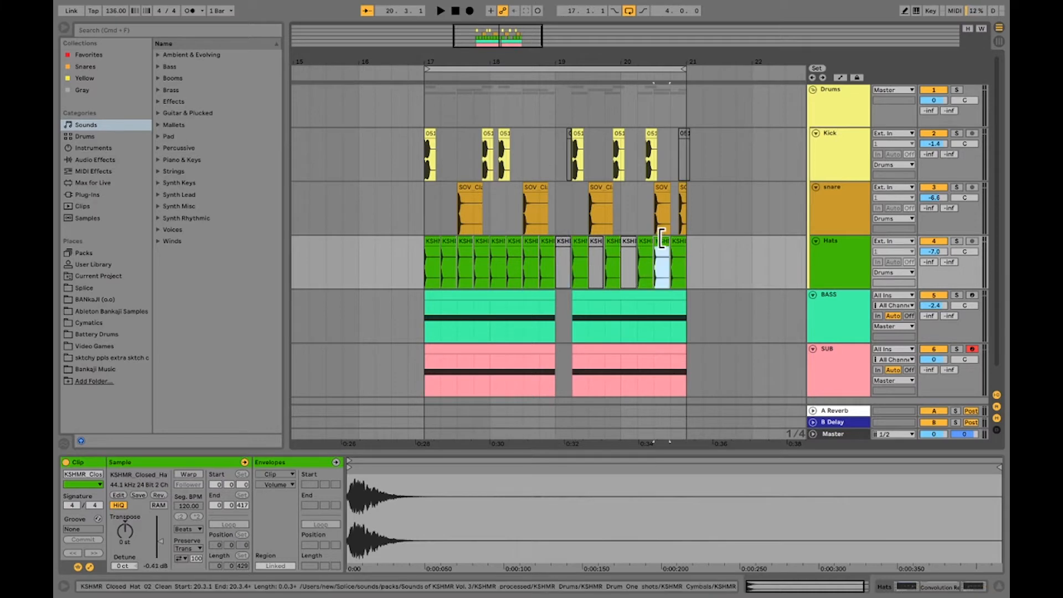
pyautogui.press('0')
# Play the loop from 19.1.1 to hear the thinned-out hats and turn off Follow
pyautogui.click(556, 212)
pyautogui.press('space')
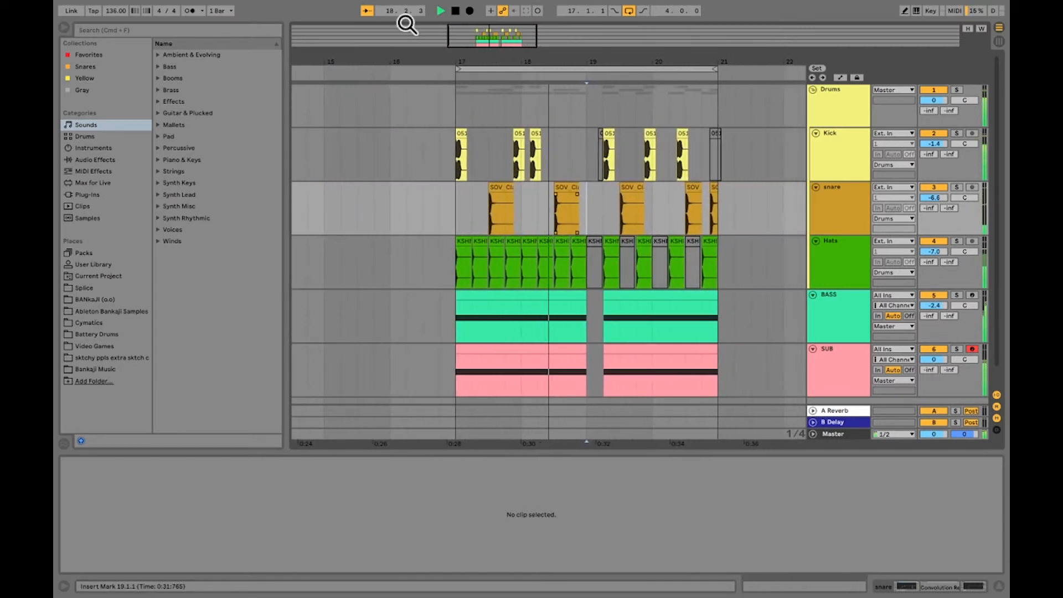
pyautogui.click(366, 10)
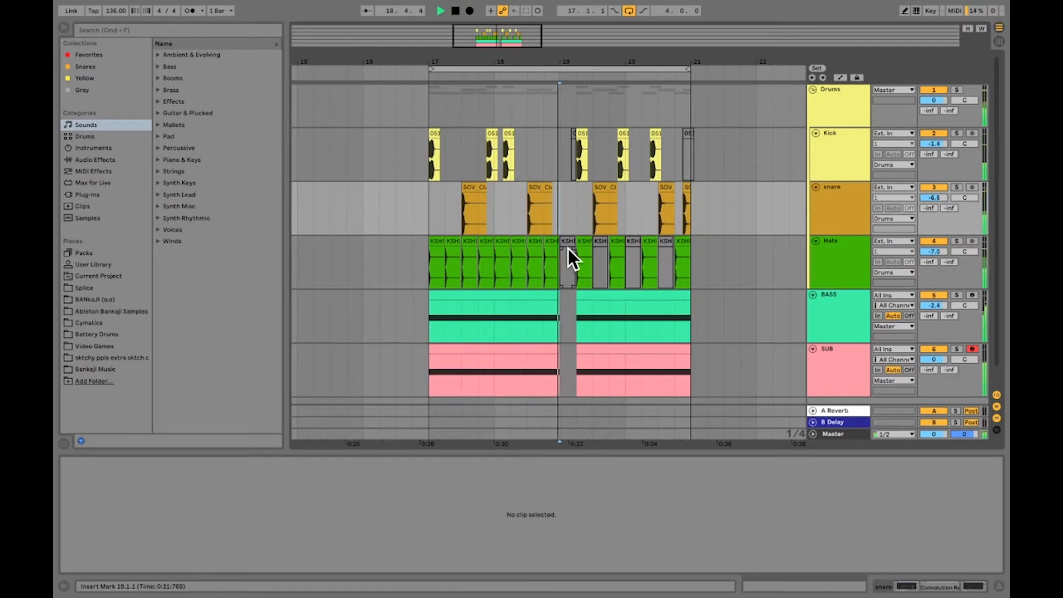
pyautogui.press('space')
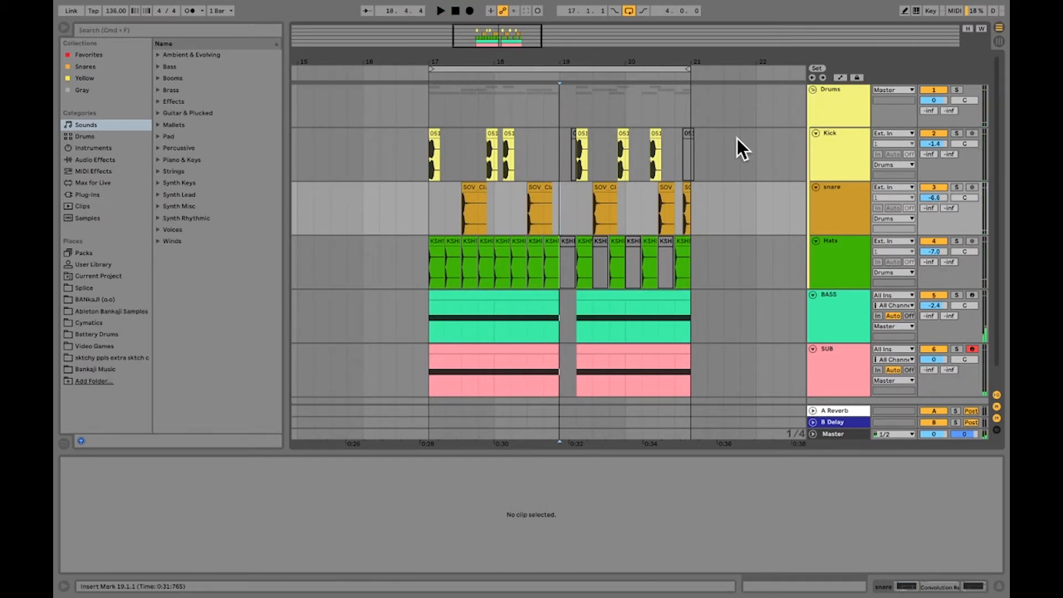
# Collapse the Drums group and fold the BASS and SUB tracks
pyautogui.click(563, 114)
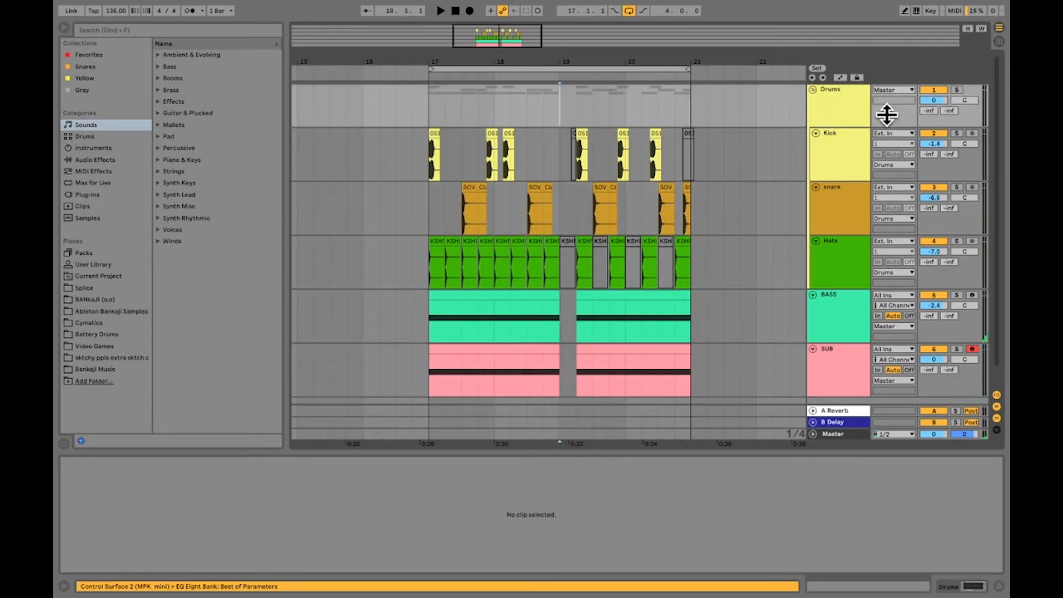
pyautogui.click(813, 90)
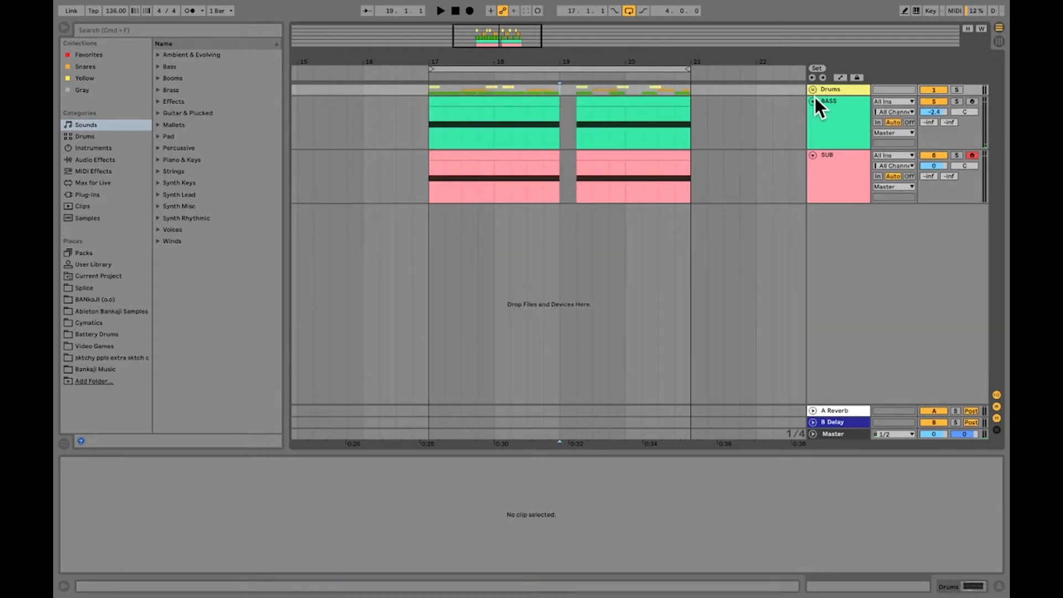
pyautogui.click(814, 99)
pyautogui.click(812, 114)
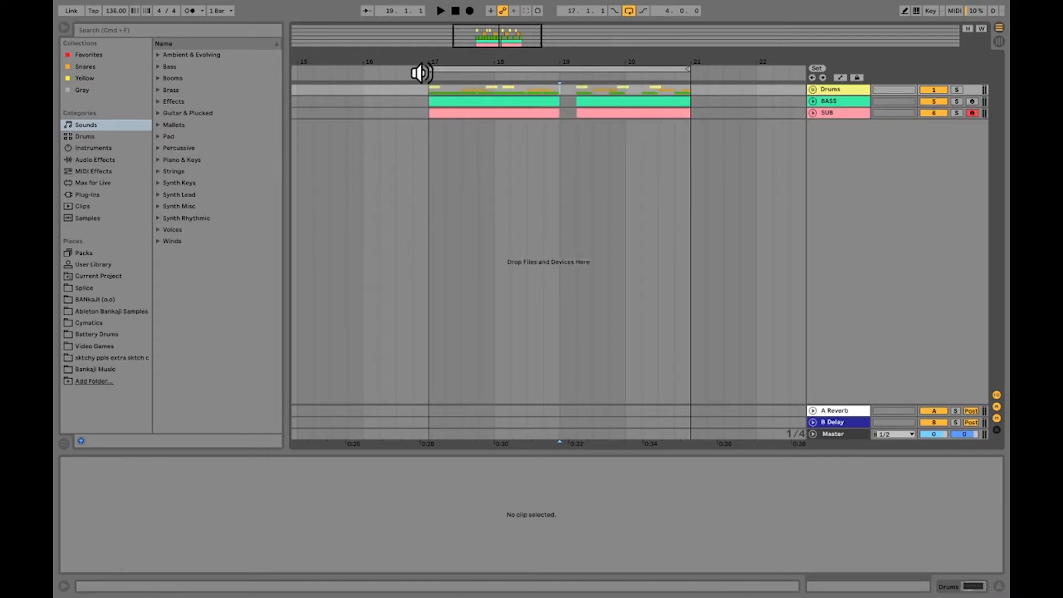
# Set the loop to start at 19.1.1 and copy the looped two bars across all tracks
pyautogui.moveTo(430, 70); pyautogui.dragTo(555, 72)
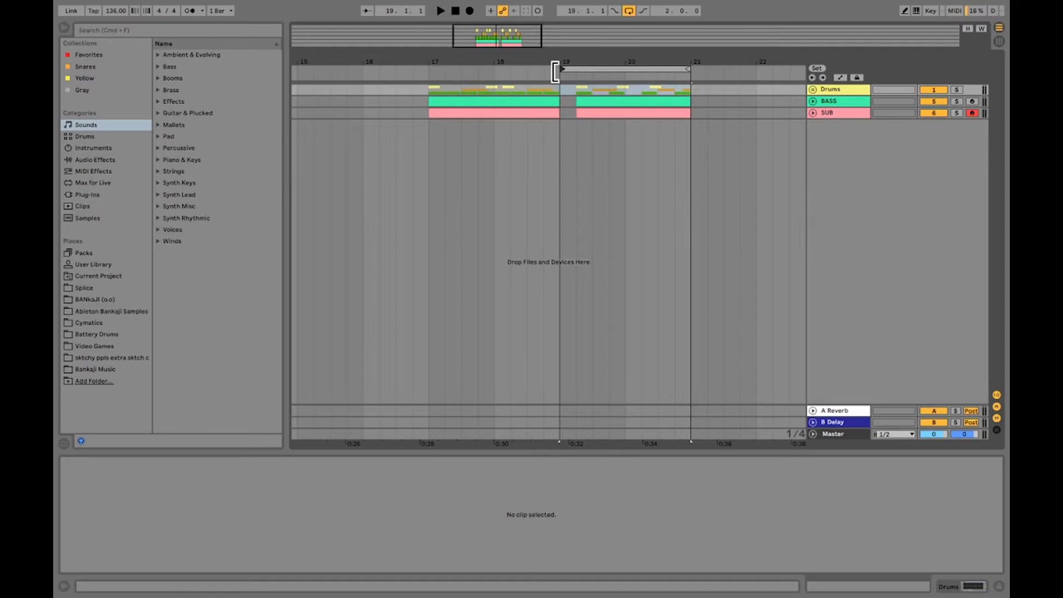
pyautogui.click(591, 69)
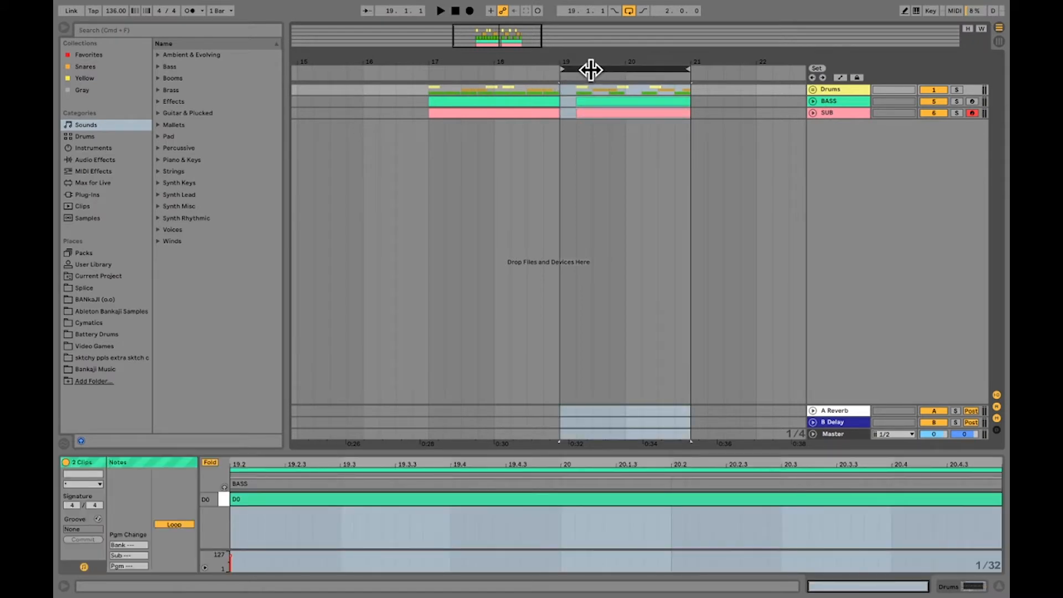
pyautogui.rightClick(586, 98)
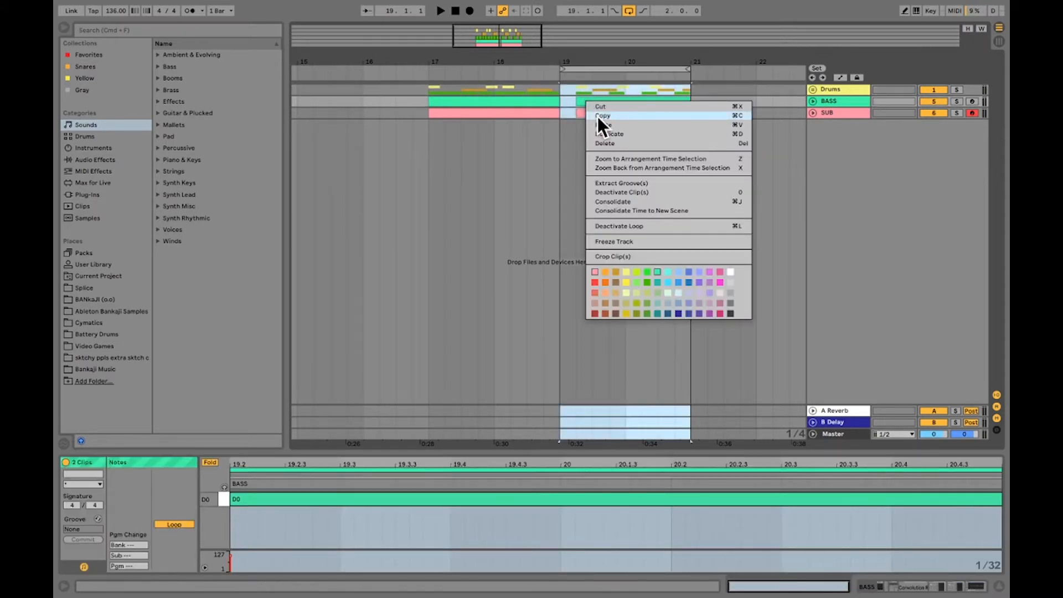
pyautogui.click(597, 117)
# Move the two-bar loop to 15.1.1 and paste the copied section there
pyautogui.moveTo(571, 68); pyautogui.dragTo(339, 66)
pyautogui.rightClick(342, 66)
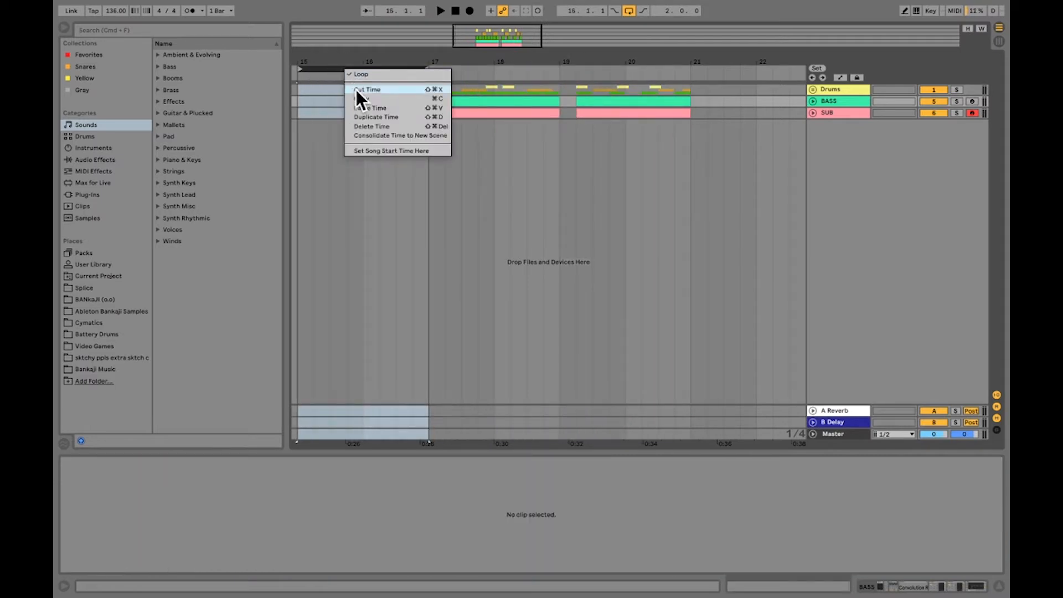
pyautogui.click(333, 94)
pyautogui.rightClick(333, 90)
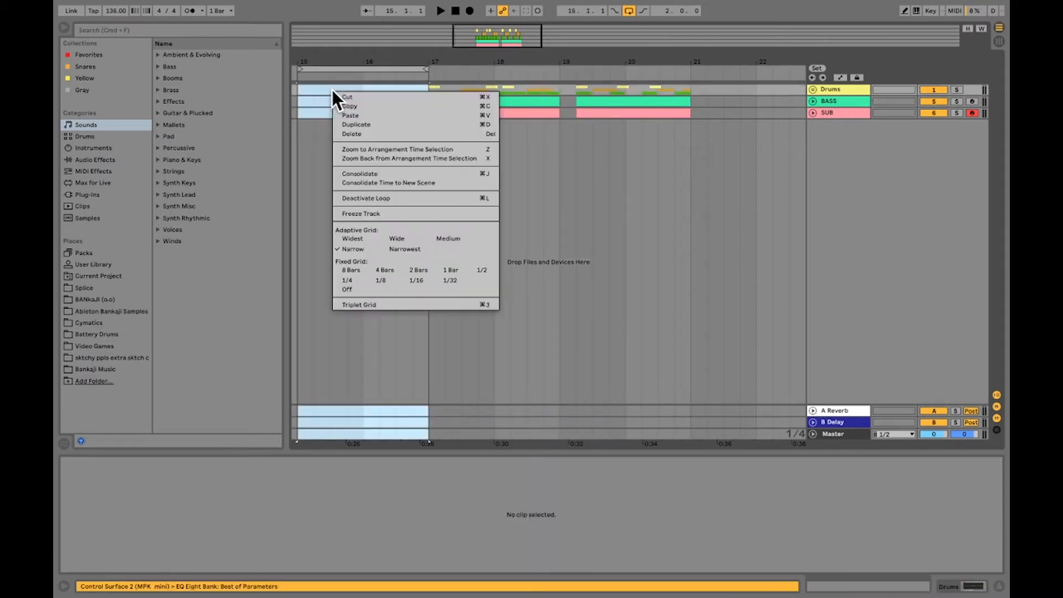
pyautogui.click(357, 114)
# Play the arrangement from 15.1.1 and extend the loop to six bars, ending at 21.1.1
pyautogui.press('space')
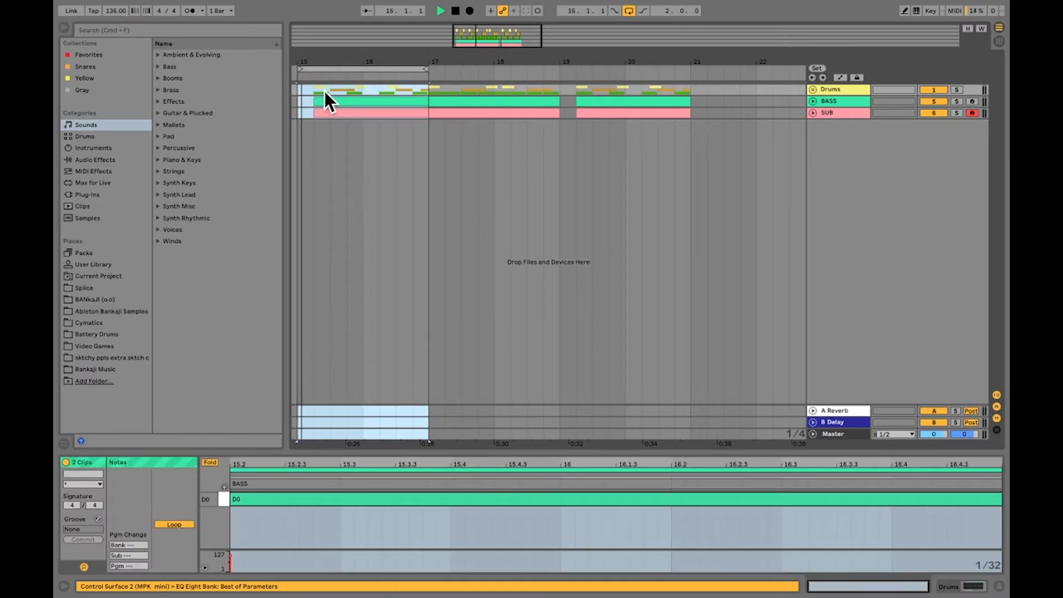
pyautogui.click(628, 11)
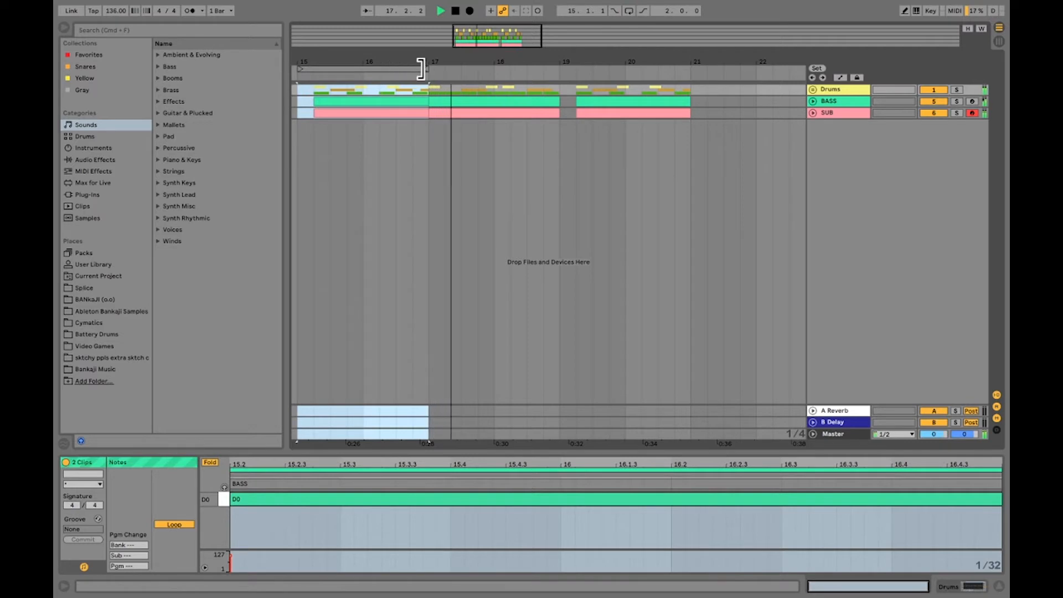
pyautogui.moveTo(425, 67); pyautogui.dragTo(685, 68)
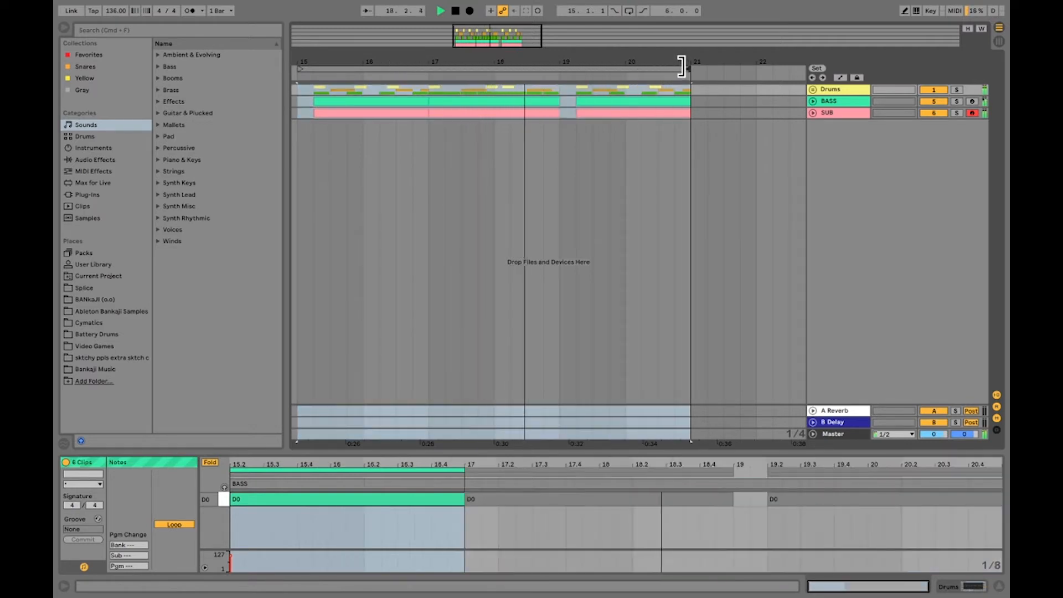
pyautogui.click(627, 10)
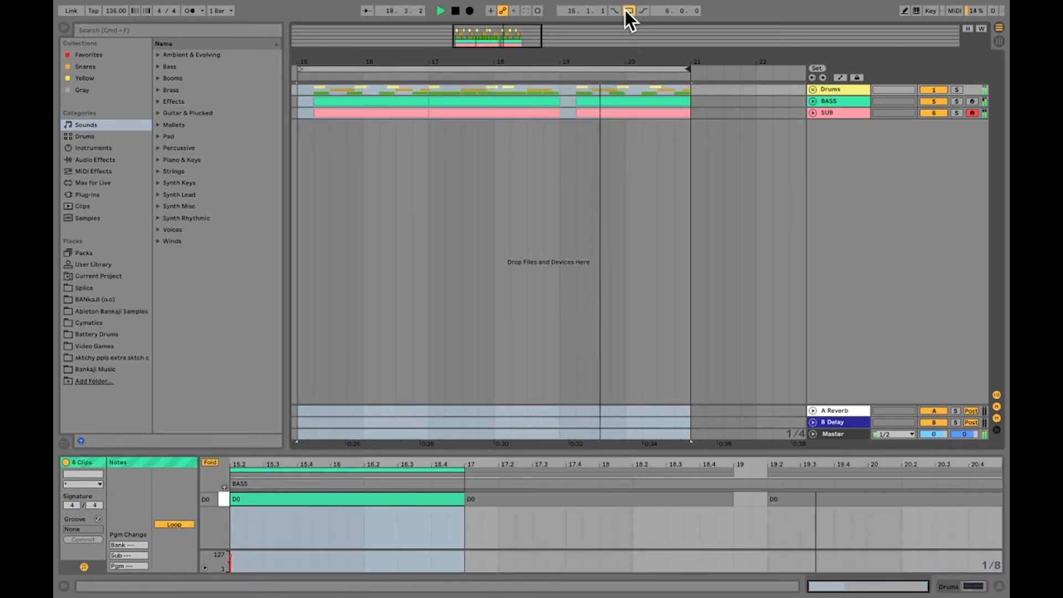
pyautogui.moveTo(589, 61); pyautogui.dragTo(619, 46)
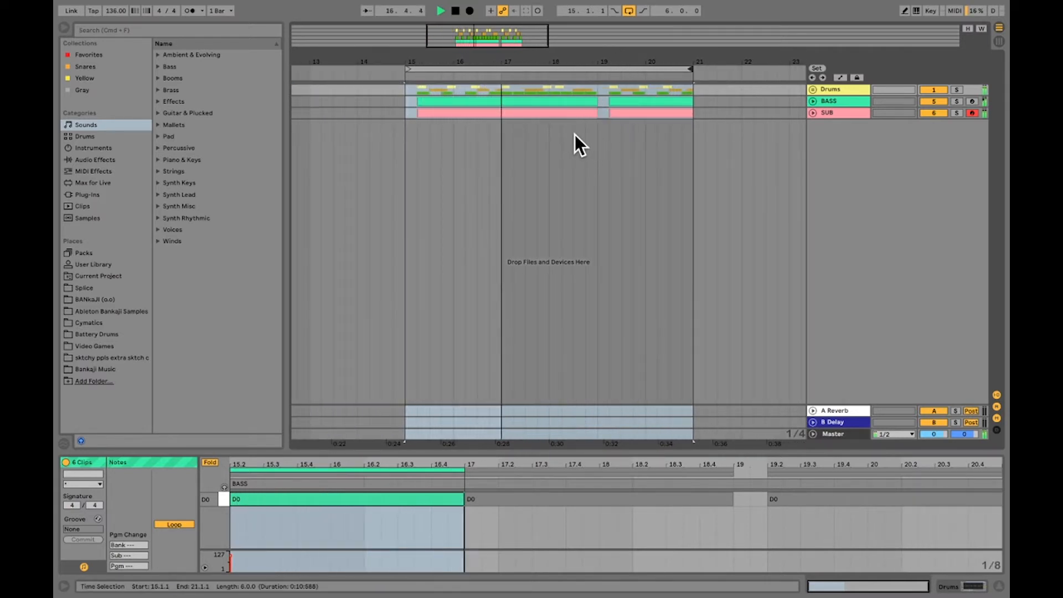
pyautogui.press('space')
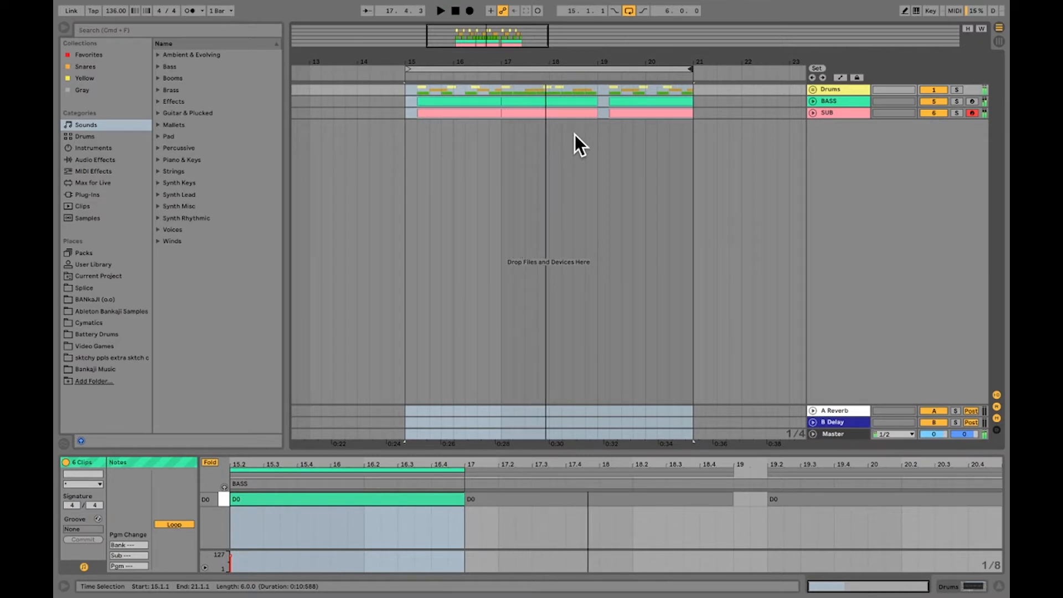
# Shorten the loop to the two bars from 15.1.1 to 17.1.1
pyautogui.moveTo(565, 64)
pyautogui.mouseDown()
pyautogui.moveTo(575, 72)
pyautogui.moveTo(617, 54)
pyautogui.moveTo(564, 72)
pyautogui.mouseUp()
pyautogui.click(546, 123)
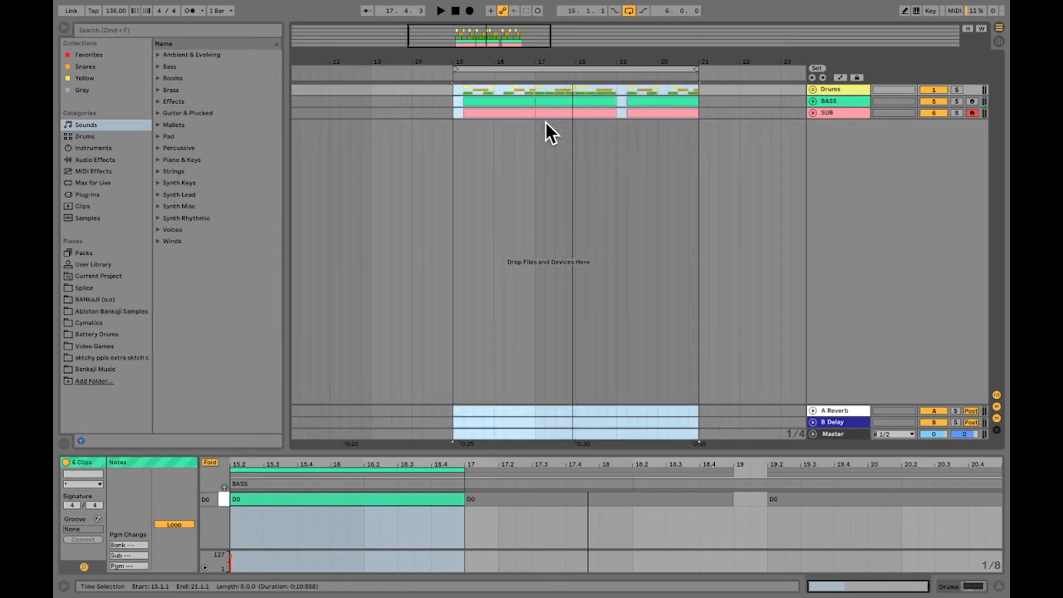
pyautogui.click(541, 101)
pyautogui.click(470, 92)
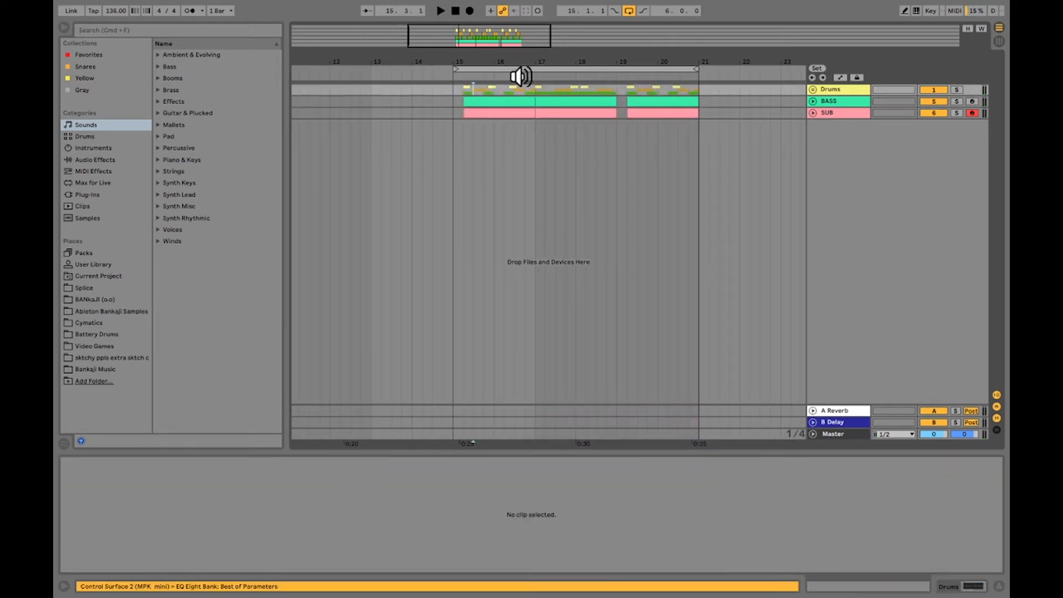
pyautogui.moveTo(691, 70); pyautogui.dragTo(669, 62)
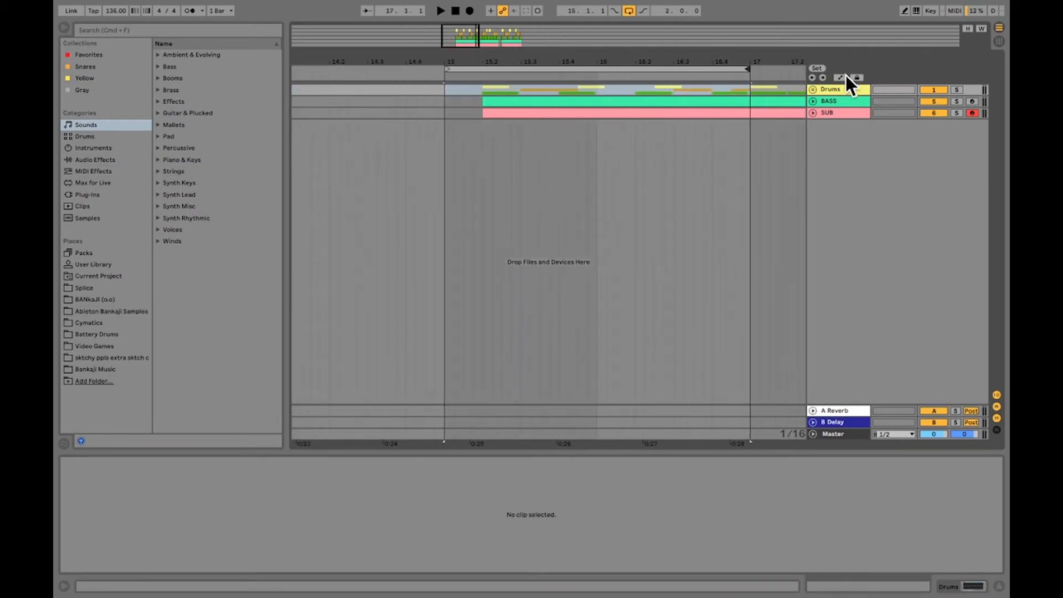
# Expand the Drums group and play the loop from 16.4.1 to hear the snare at its end
pyautogui.click(813, 90)
pyautogui.moveTo(603, 64); pyautogui.dragTo(536, 62)
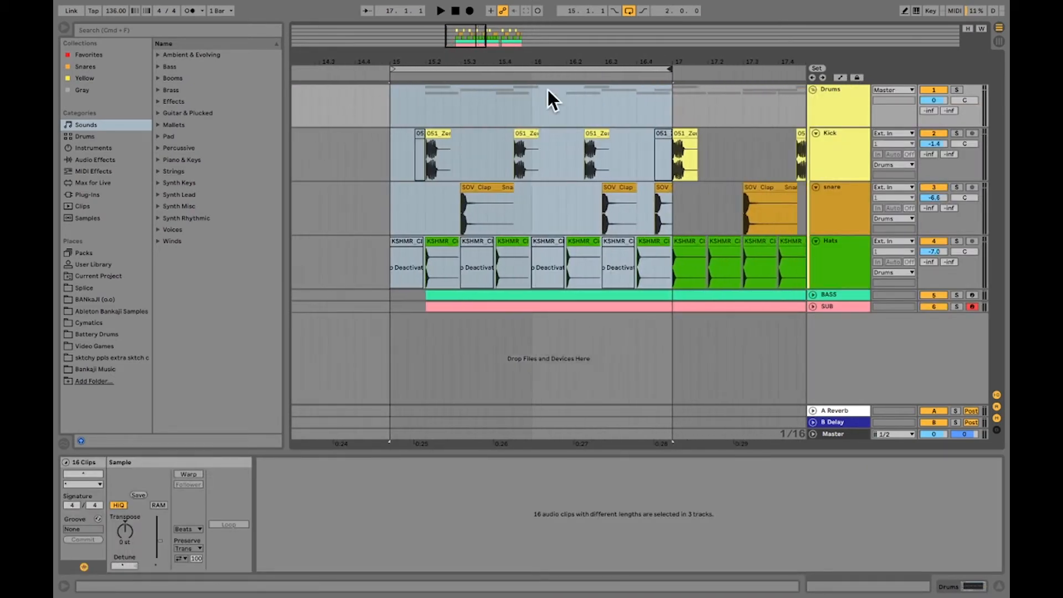
pyautogui.click(659, 192)
pyautogui.click(637, 171)
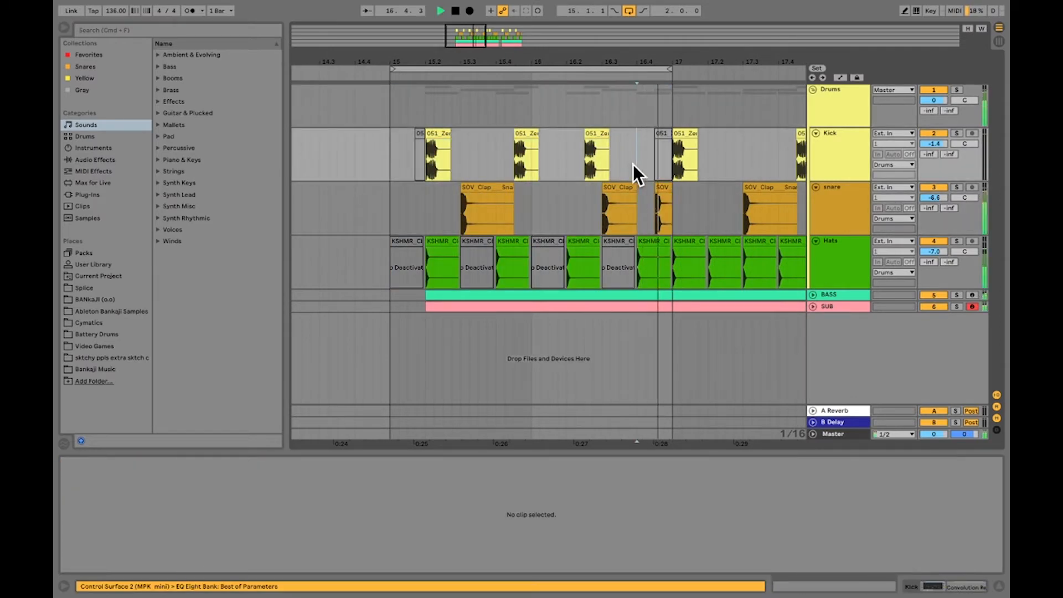
# Duplicate the kick clip in bar 16 to 16.4.1 on the Kick track
pyautogui.click(593, 130)
pyautogui.moveTo(597, 135); pyautogui.dragTo(636, 155)
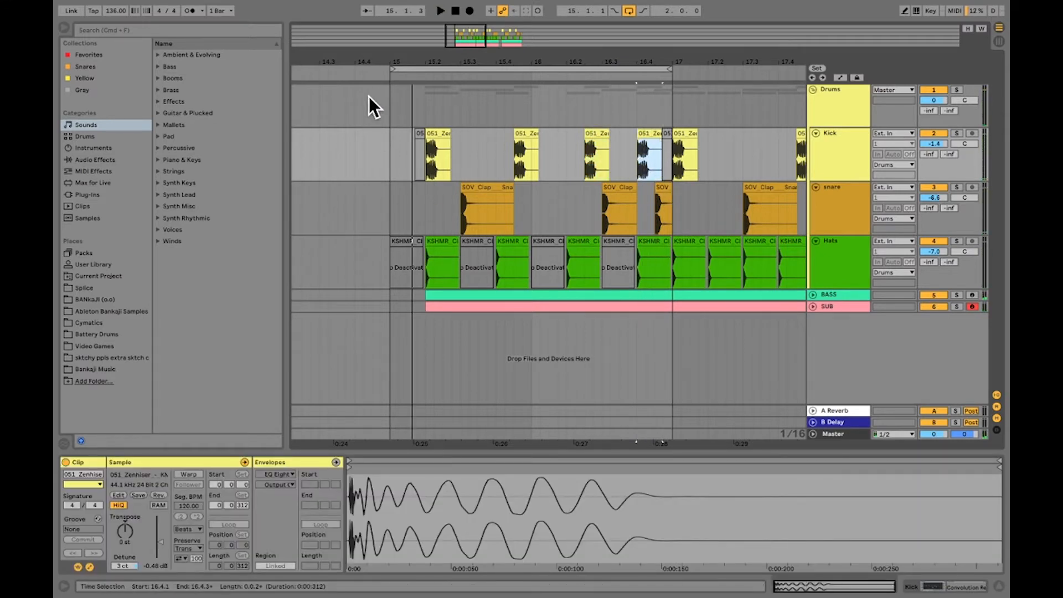
pyautogui.click(387, 95)
# Copy the kick at 15.2.1 to 15.1.1, and move the original kick to 15.2.3
pyautogui.click(437, 138)
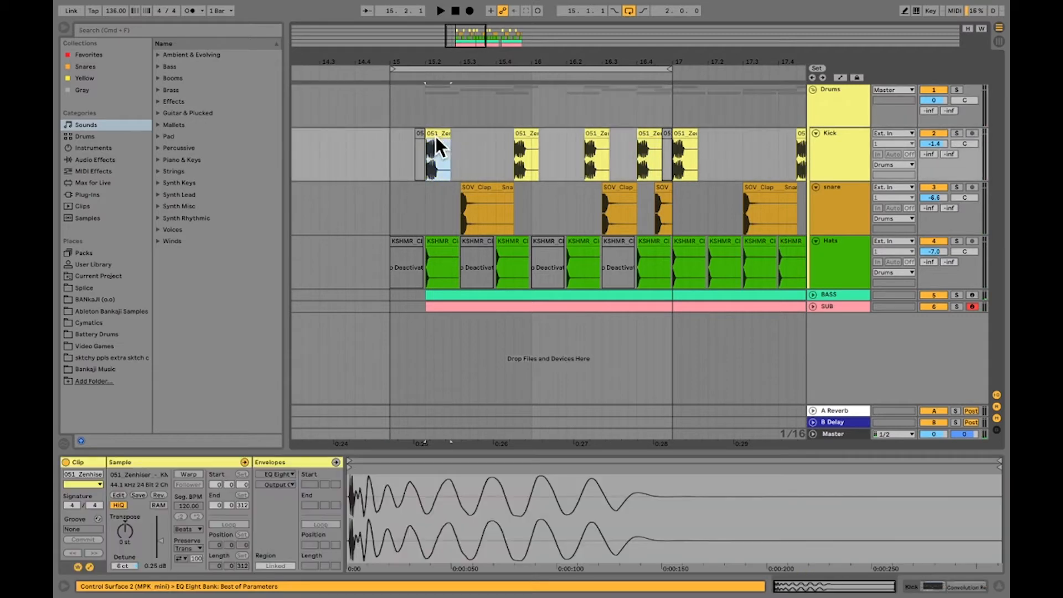
pyautogui.click(391, 150)
pyautogui.press('super+v')
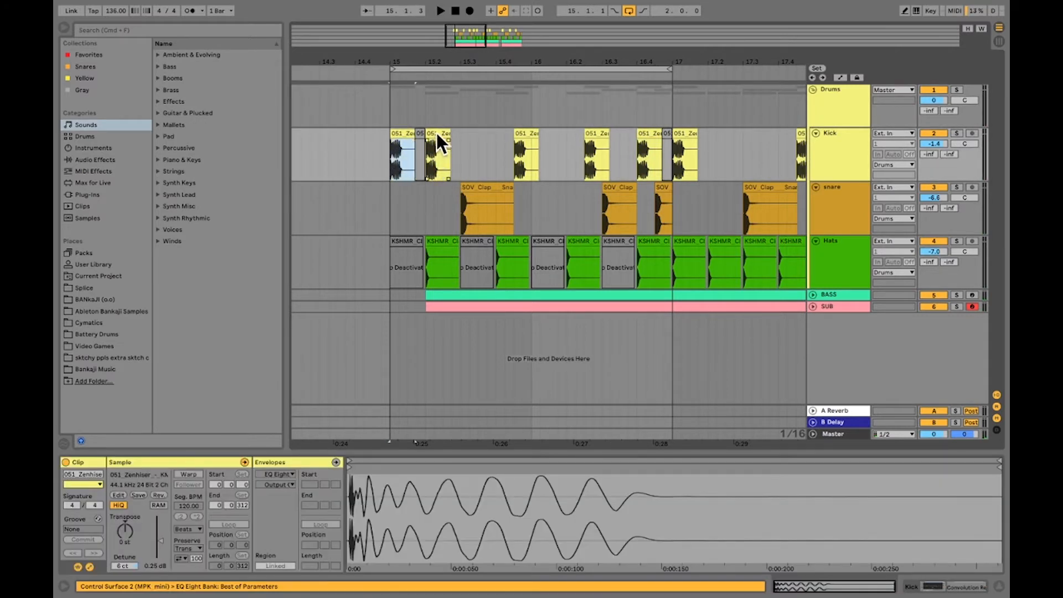
pyautogui.click(436, 138)
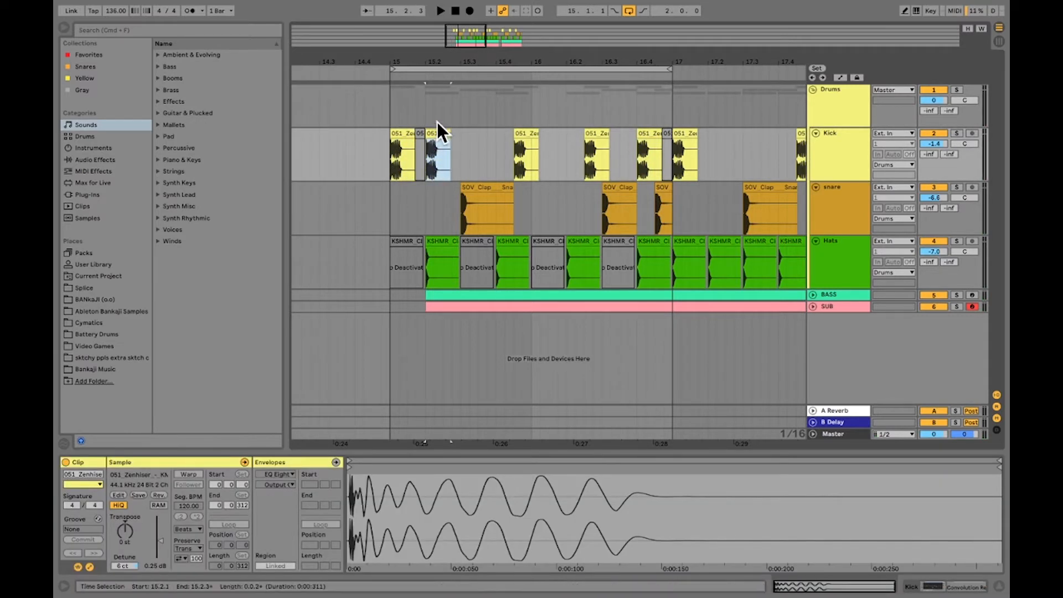
pyautogui.moveTo(436, 63); pyautogui.dragTo(436, 47)
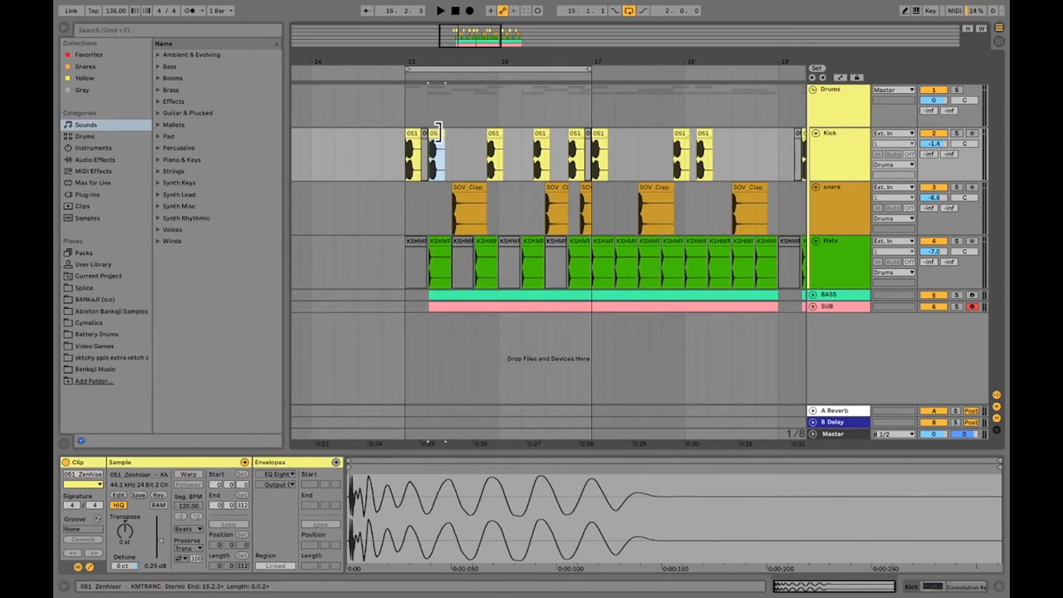
pyautogui.moveTo(443, 134); pyautogui.dragTo(454, 135)
# Play the arrangement from 14.3.3 with looping switched off, and extend the loop region to six bars
pyautogui.click(374, 158)
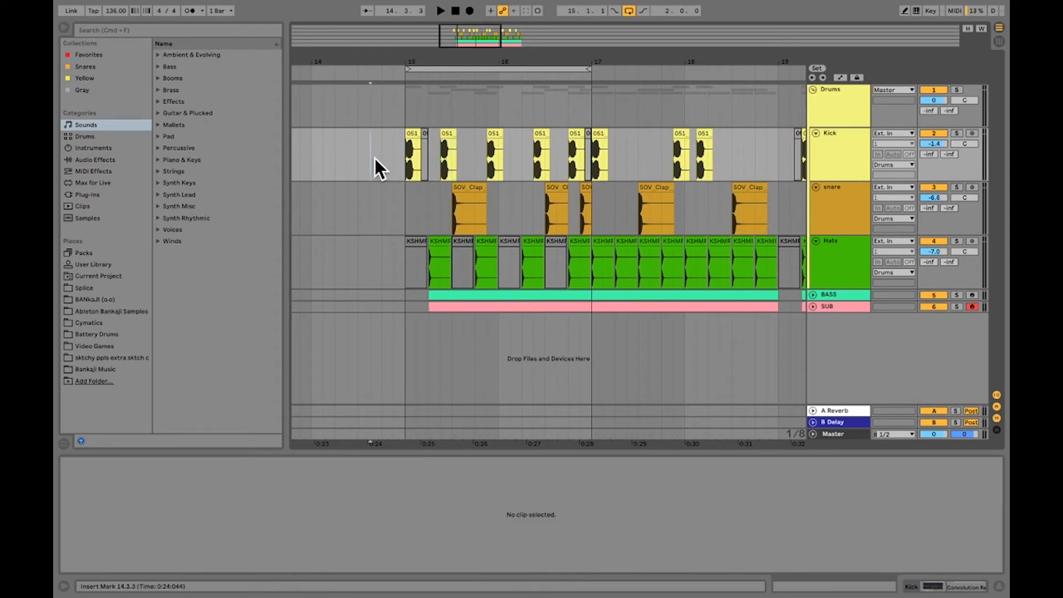
pyautogui.press('space')
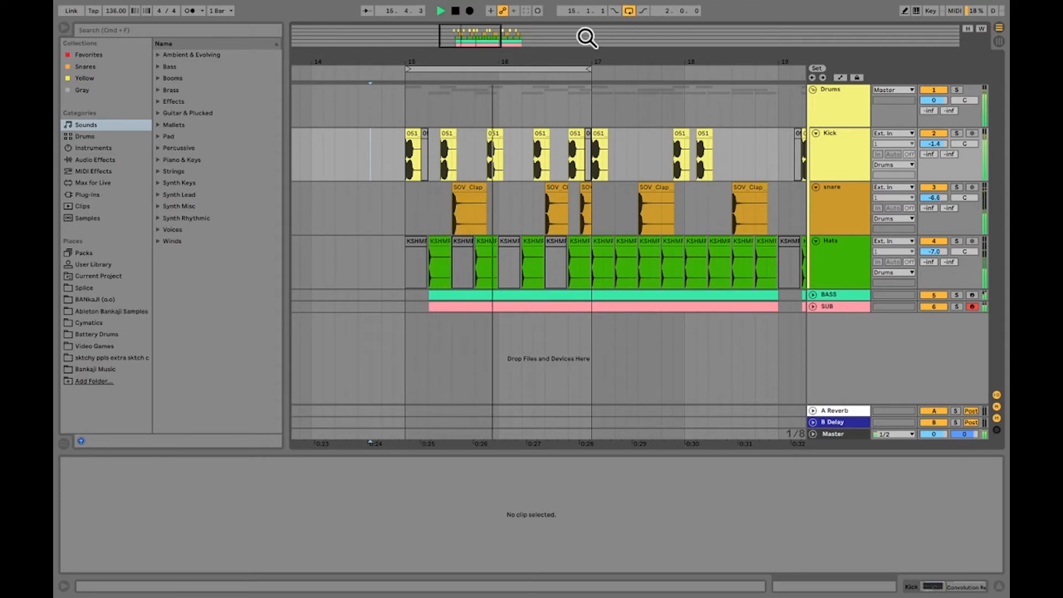
pyautogui.click(630, 9)
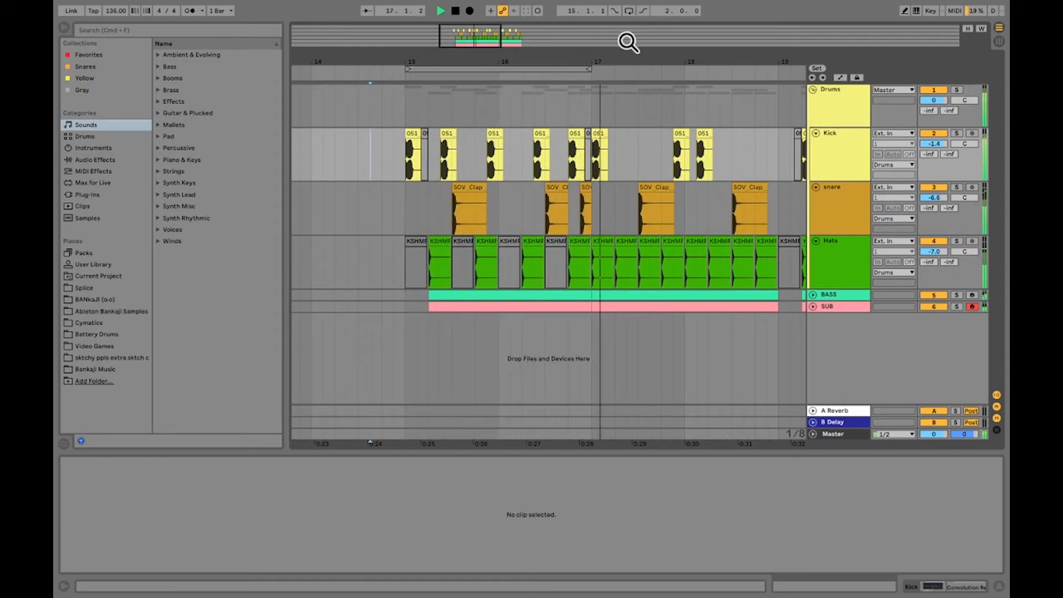
pyautogui.moveTo(619, 60); pyautogui.dragTo(518, 59)
pyautogui.press('space')
# Copy the two bars from 17.1.1 to 19.1.1 on all tracks to 21.1.1, and extend the loop region to eight bars
pyautogui.moveTo(529, 106); pyautogui.dragTo(480, 106)
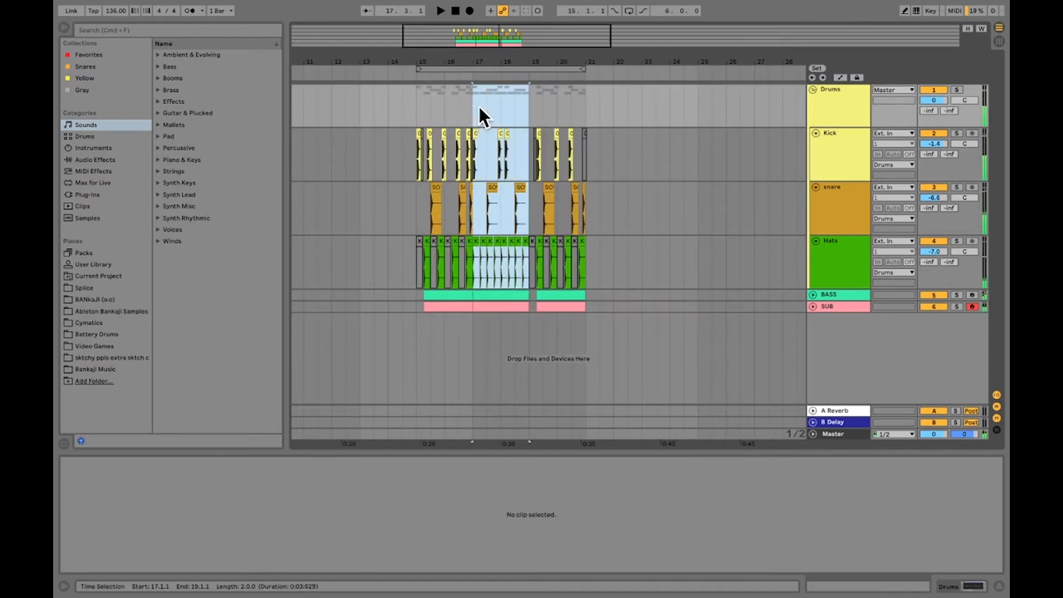
pyautogui.press('space')
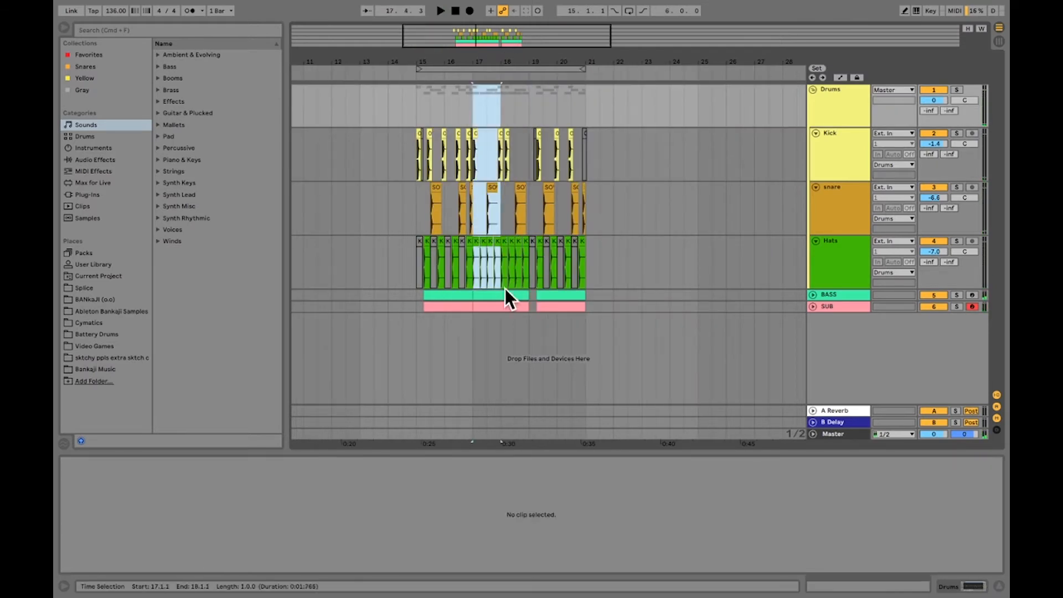
pyautogui.press('space')
pyautogui.keyDown('shift'); pyautogui.click(528, 308); pyautogui.keyUp('shift')
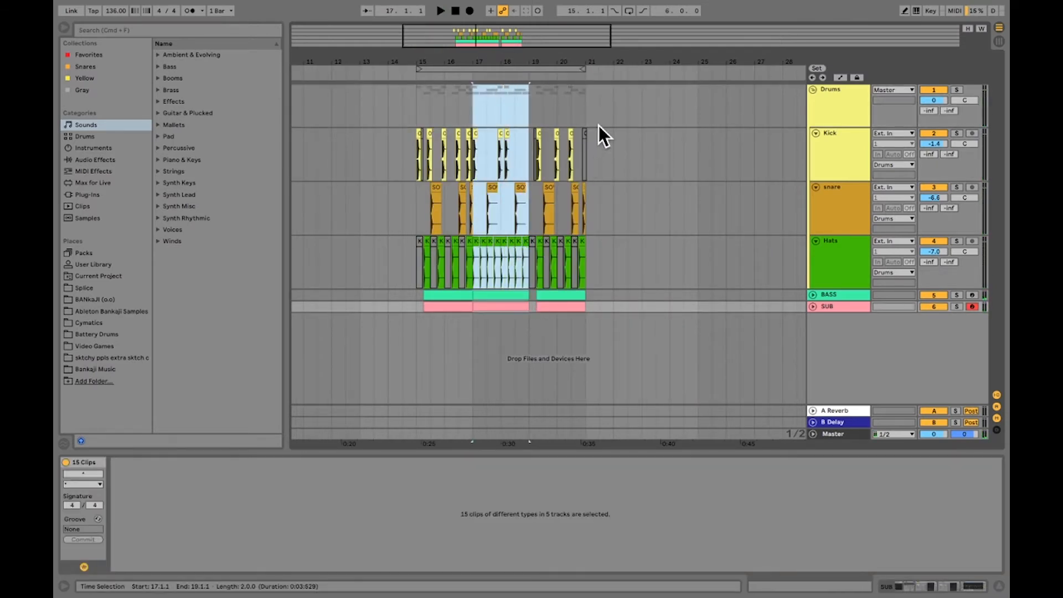
pyautogui.rightClick(500, 294)
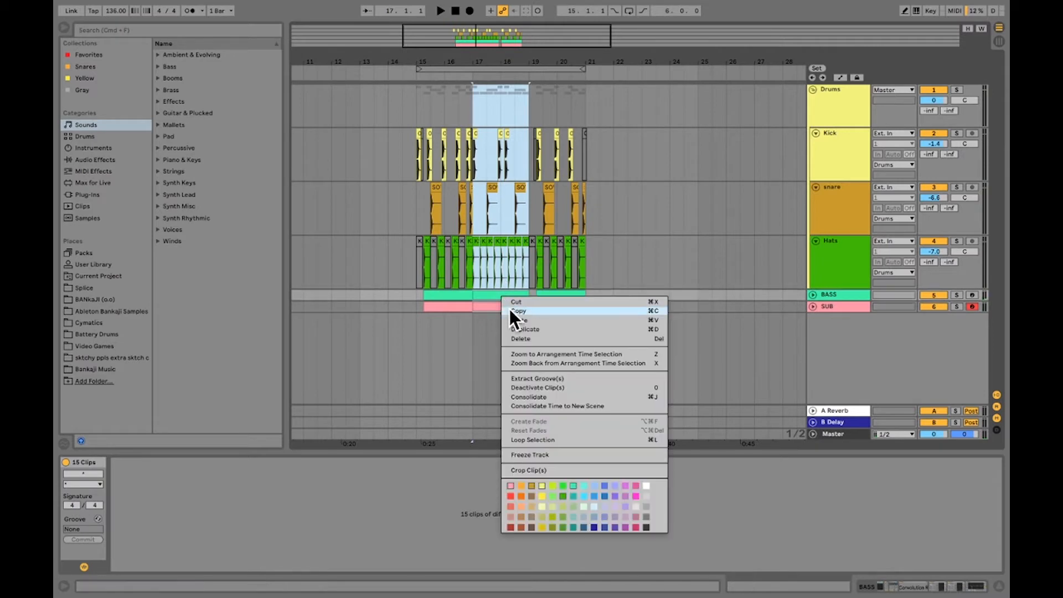
pyautogui.click(509, 308)
pyautogui.click(586, 112)
pyautogui.rightClick(585, 113)
pyautogui.click(595, 133)
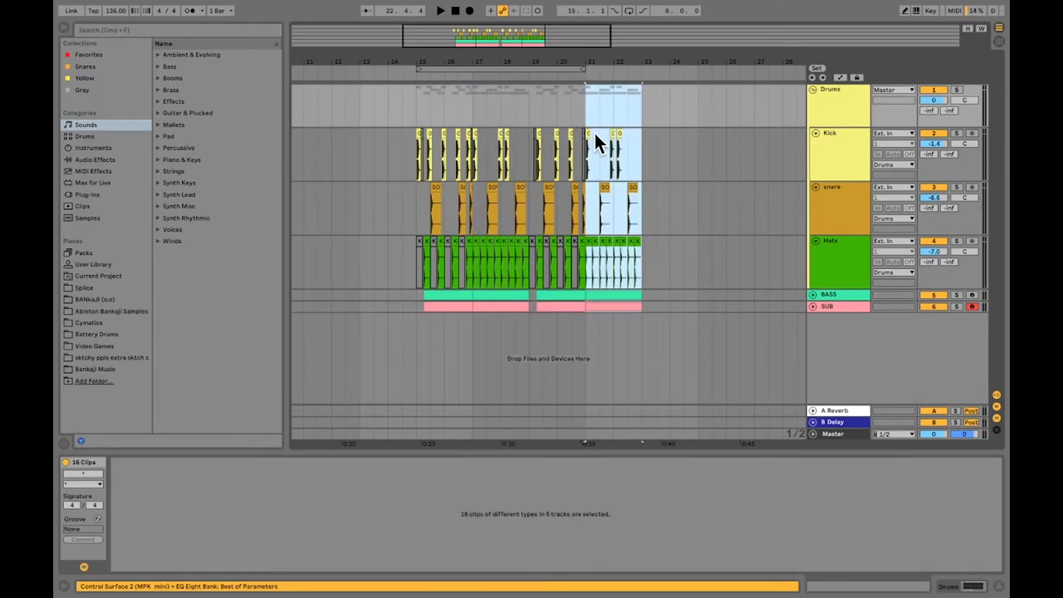
pyautogui.moveTo(578, 69); pyautogui.dragTo(476, 251)
# Shorten the hat clip at 20.4.1 to a length of 0.0.2 and duplicate it repeatedly along the Hats track up to 23.1.1
pyautogui.click(488, 258)
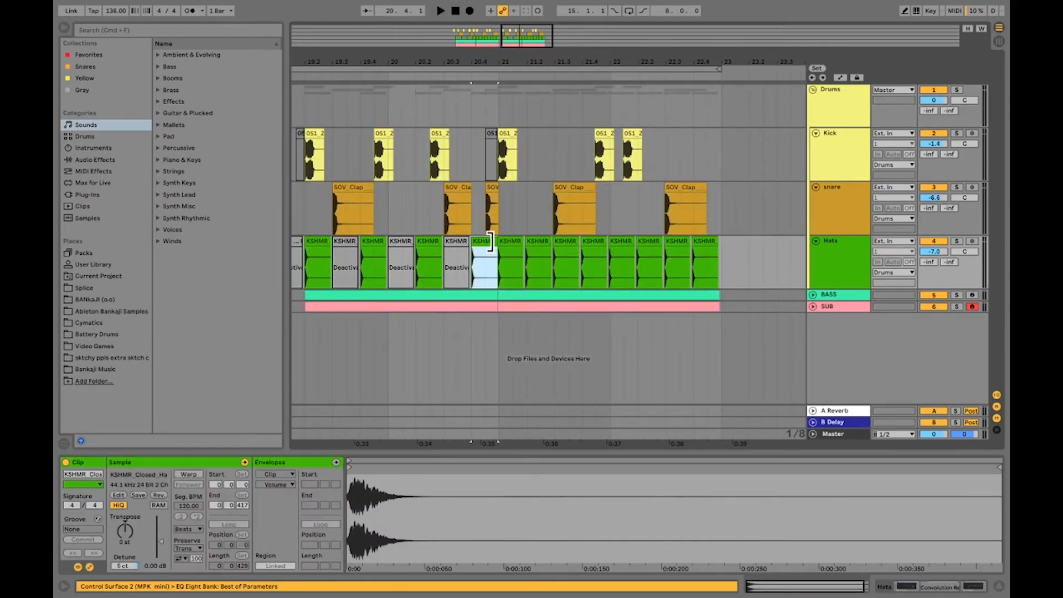
pyautogui.moveTo(490, 241); pyautogui.dragTo(480, 245)
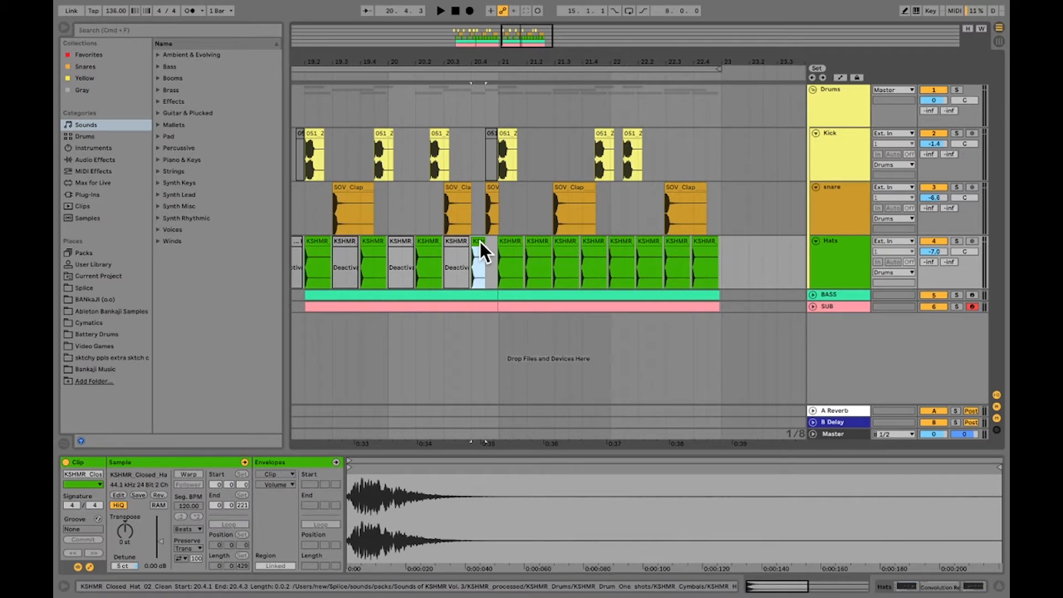
pyautogui.click(502, 258)
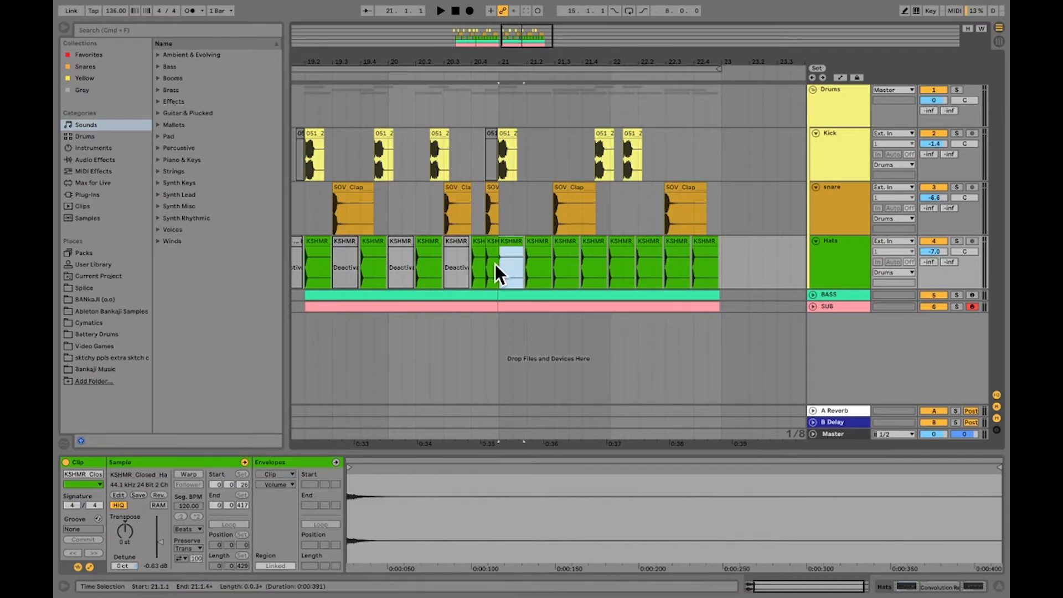
pyautogui.click(491, 248)
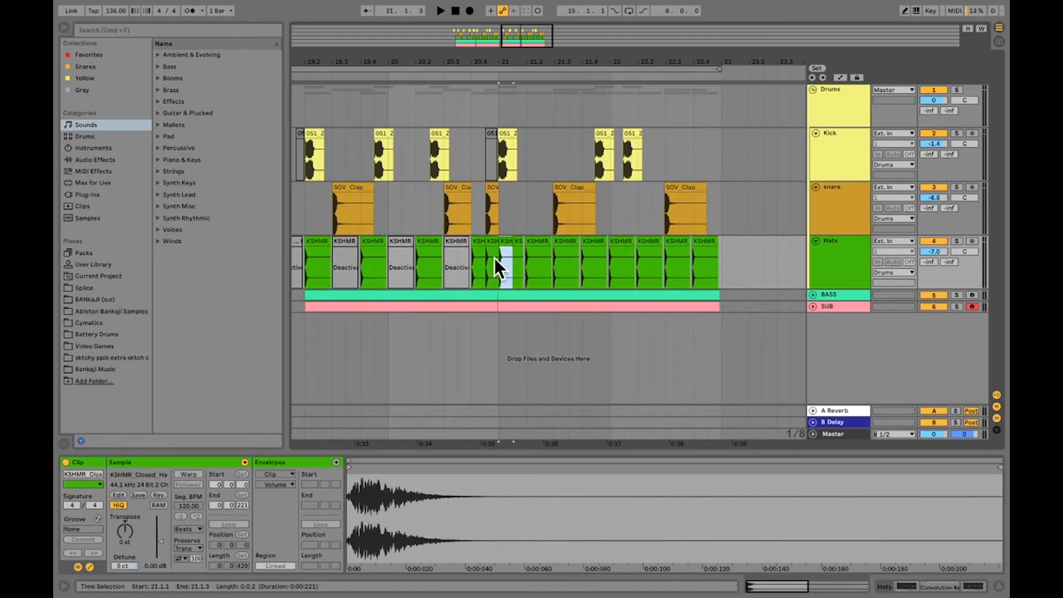
pyautogui.press('super+d')
pyautogui.press('super+d')
pyautogui.press('super+d')
pyautogui.press('super+d')
pyautogui.press('super+d')
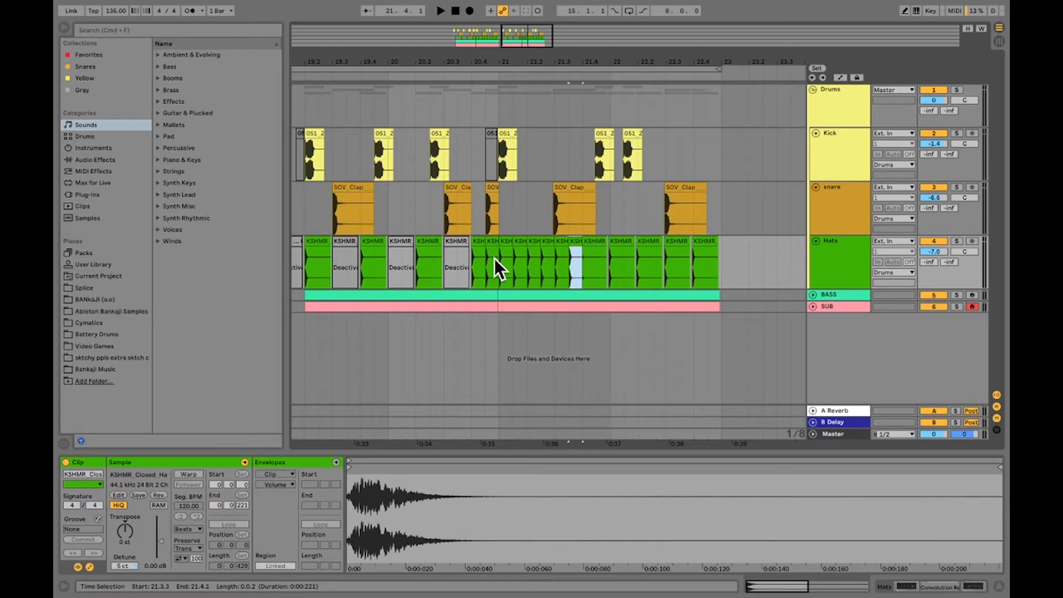
pyautogui.press('super+d')
pyautogui.press('super+d')
pyautogui.press('super+d')
pyautogui.press('super+d')
pyautogui.press('super+d')
pyautogui.press('super+d')
pyautogui.press('super+d')
pyautogui.press('super+d')
pyautogui.press('super+d')
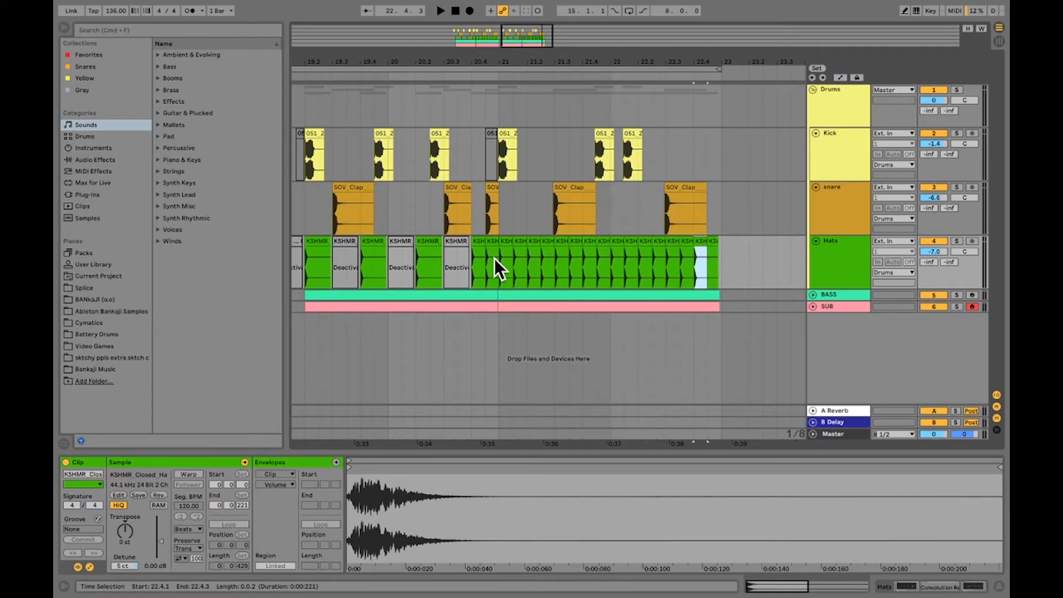
pyautogui.press('super+d')
pyautogui.rightClick(504, 240)
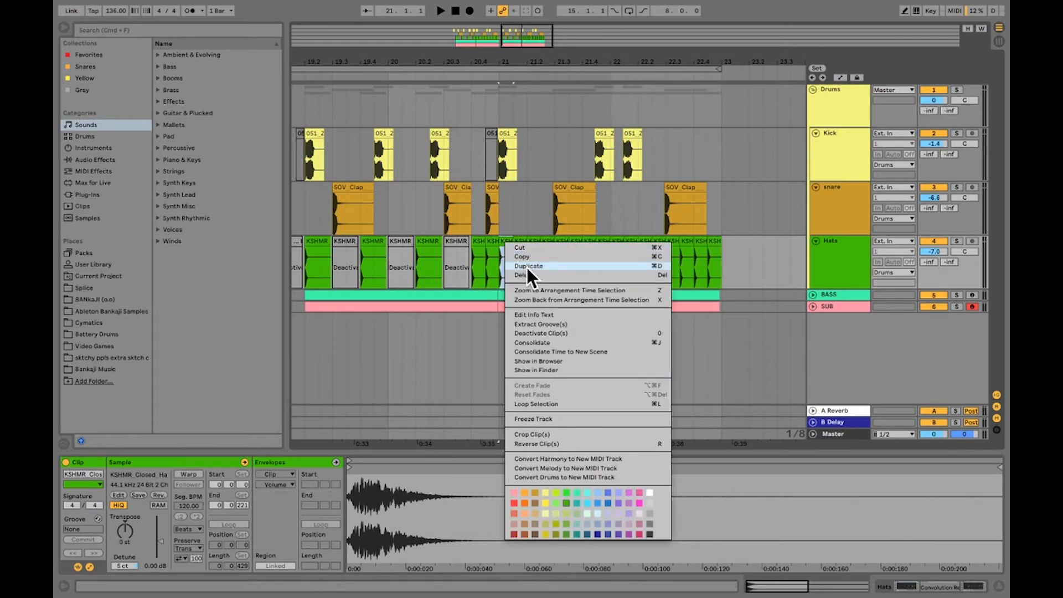
pyautogui.click(474, 346)
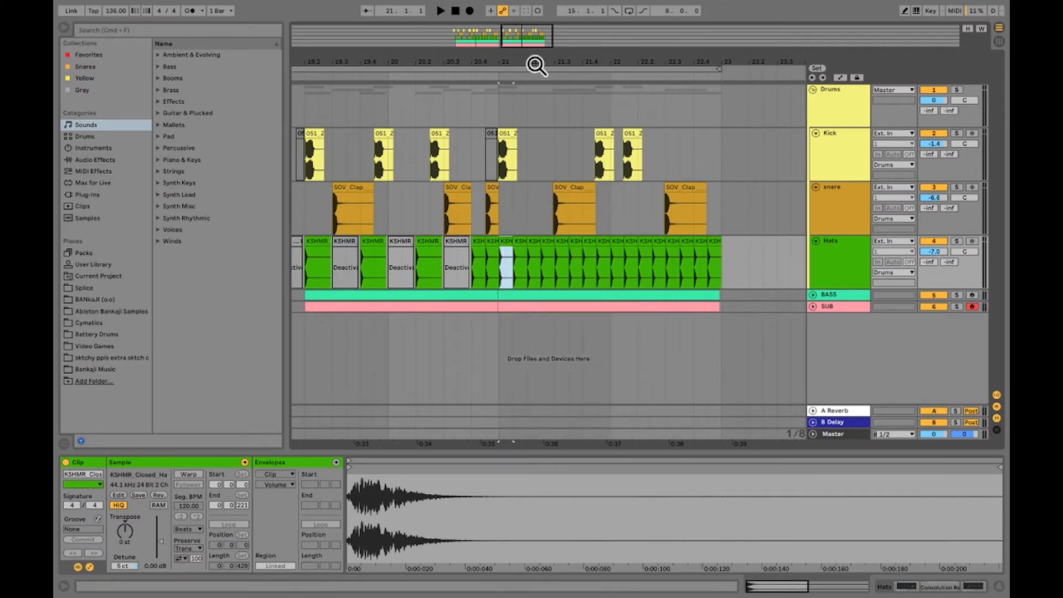
# Play the arrangement from 21.1.1, and copy the kick at 21.1.1 to 21.2.3
pyautogui.click(497, 110)
pyautogui.press('space')
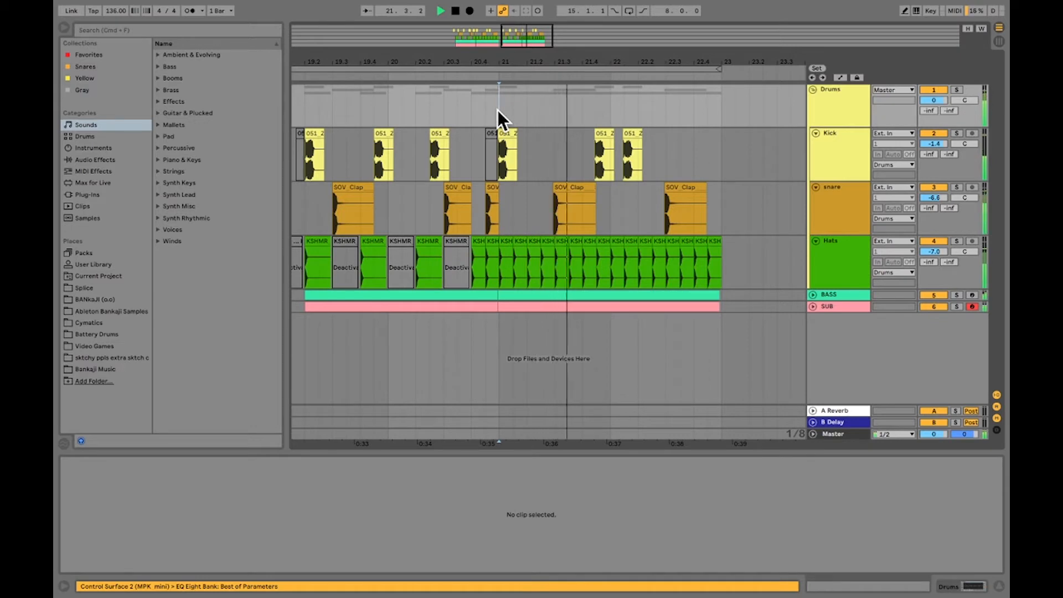
pyautogui.press('space')
pyautogui.click(506, 134)
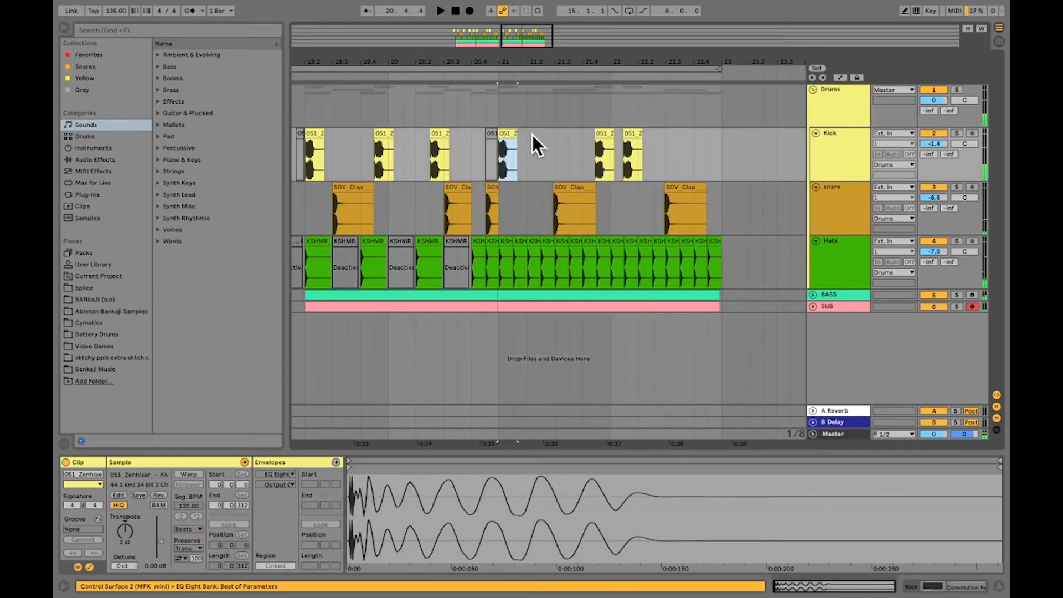
pyautogui.click(541, 140)
pyautogui.press('super+v')
# Set the hat clip at 21.1.3 to a gain of -2.13 dB and a detune of -16 ct
pyautogui.click(518, 261)
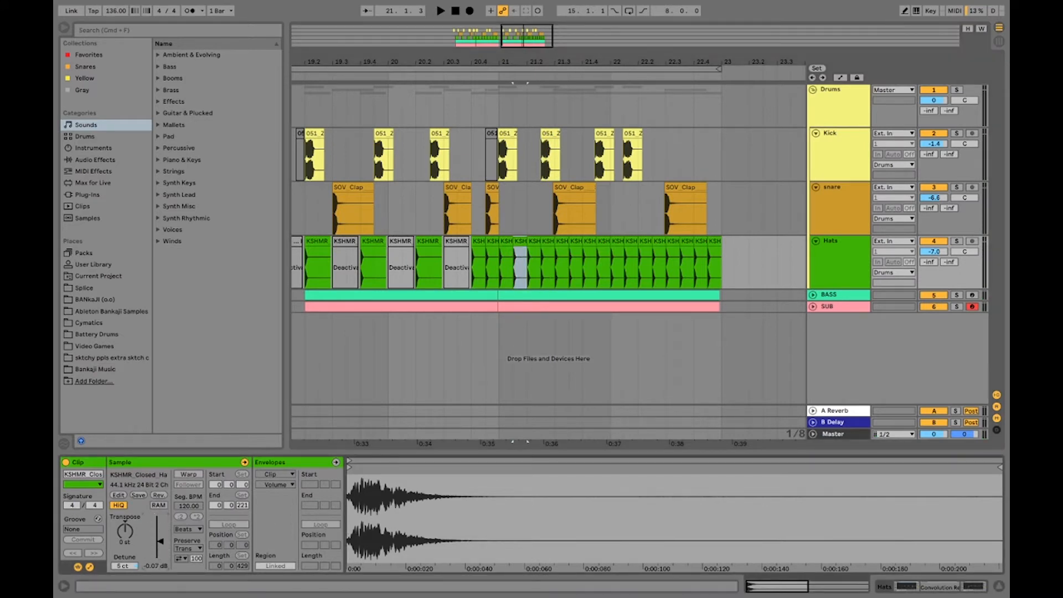
pyautogui.moveTo(160, 541); pyautogui.dragTo(161, 543)
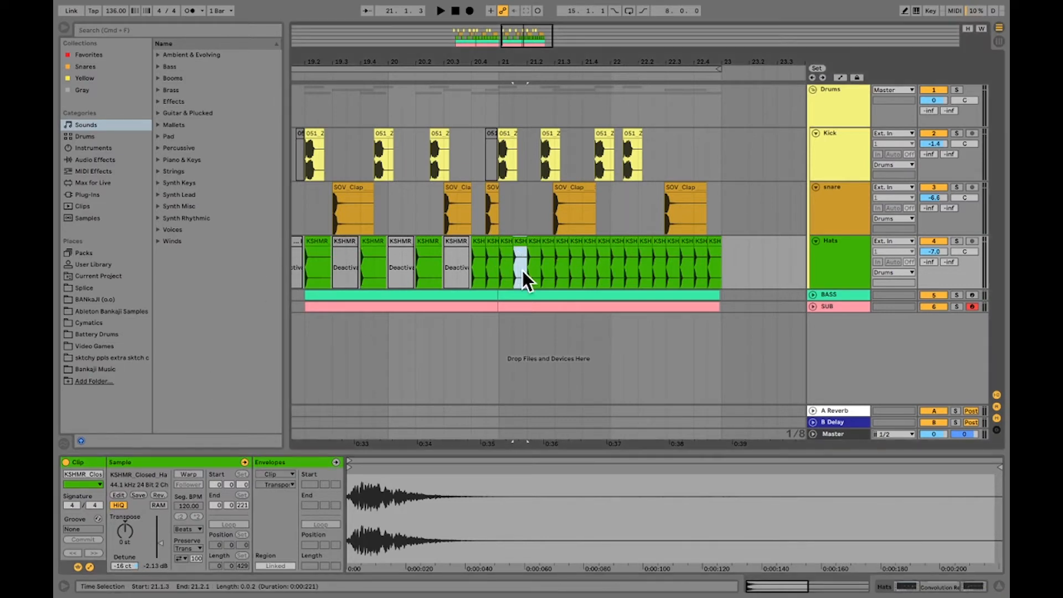
# Try to duplicate the two hats at 21.1.1 along bar 21, and undo the kick clip pasted onto the Hats track at 21.3.1
pyautogui.keyDown('shift'); pyautogui.click(502, 251); pyautogui.keyUp('shift')
pyautogui.rightClick(507, 239)
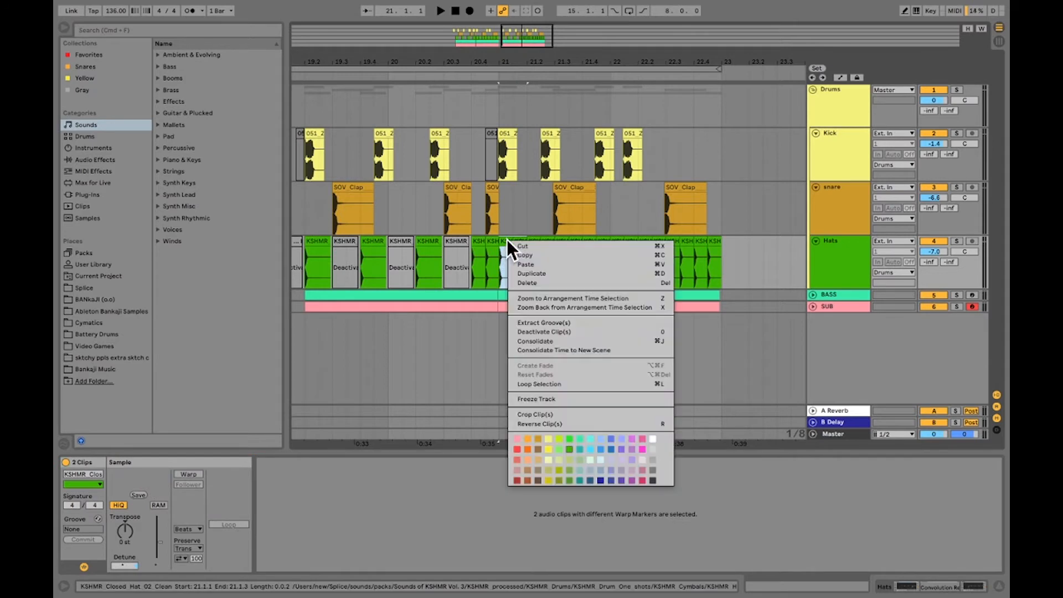
pyautogui.click(523, 270)
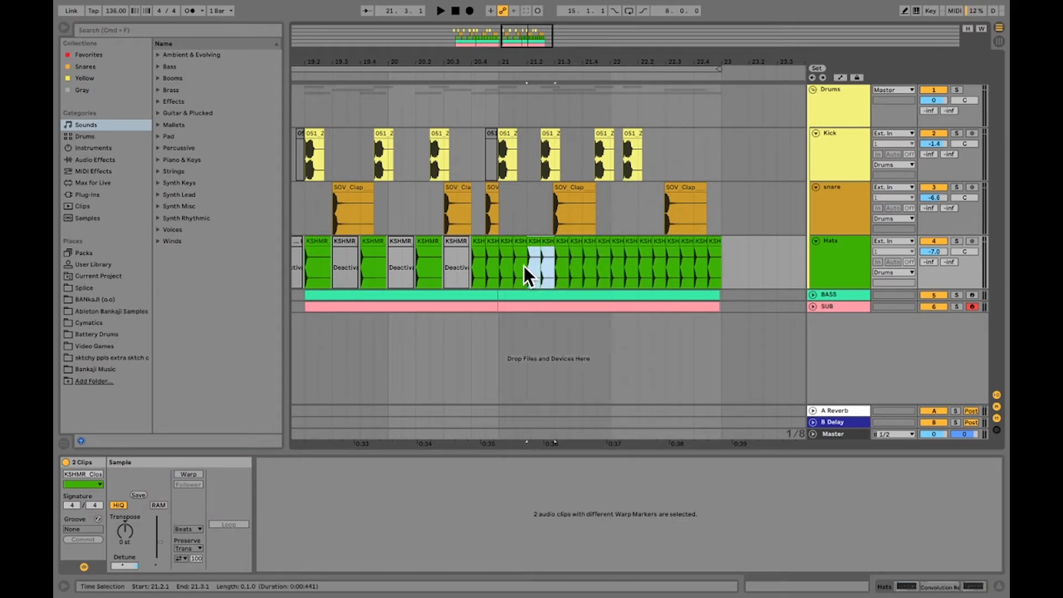
pyautogui.rightClick(545, 241)
pyautogui.click(554, 274)
pyautogui.rightClick(578, 241)
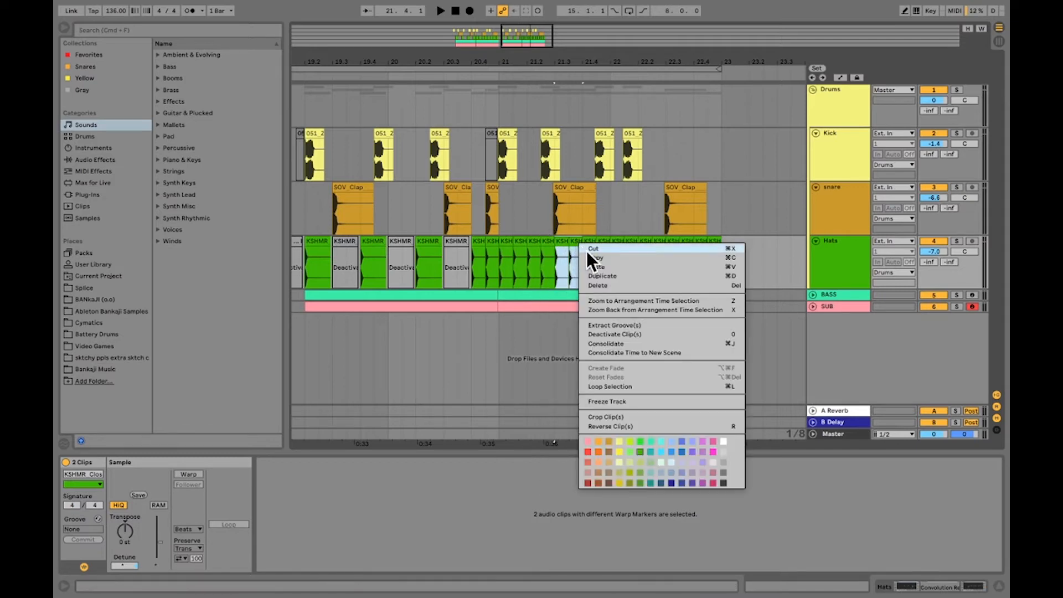
pyautogui.click(598, 270)
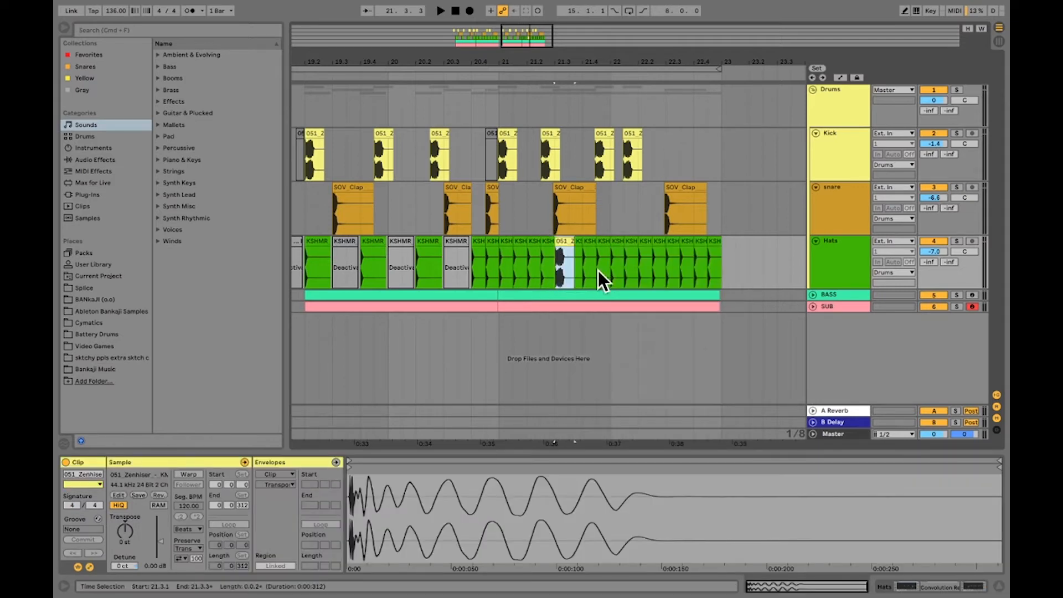
pyautogui.press('super+z')
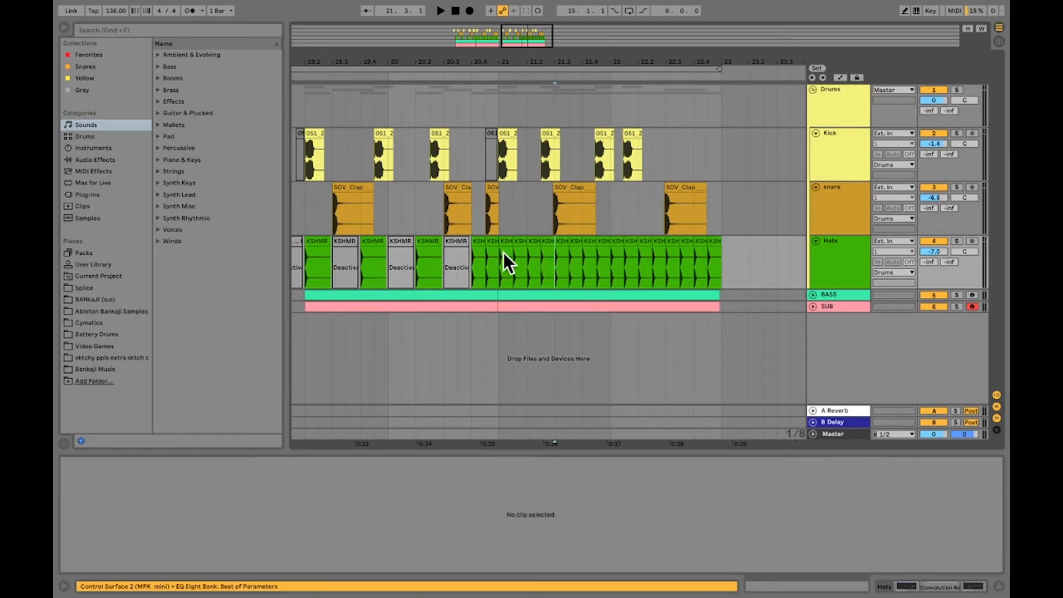
# Duplicate the pair of hat clips from 21.1.1 to 21.2.1 three times, filling the Hats track up to 22.1.1
pyautogui.moveTo(515, 266); pyautogui.dragTo(525, 264)
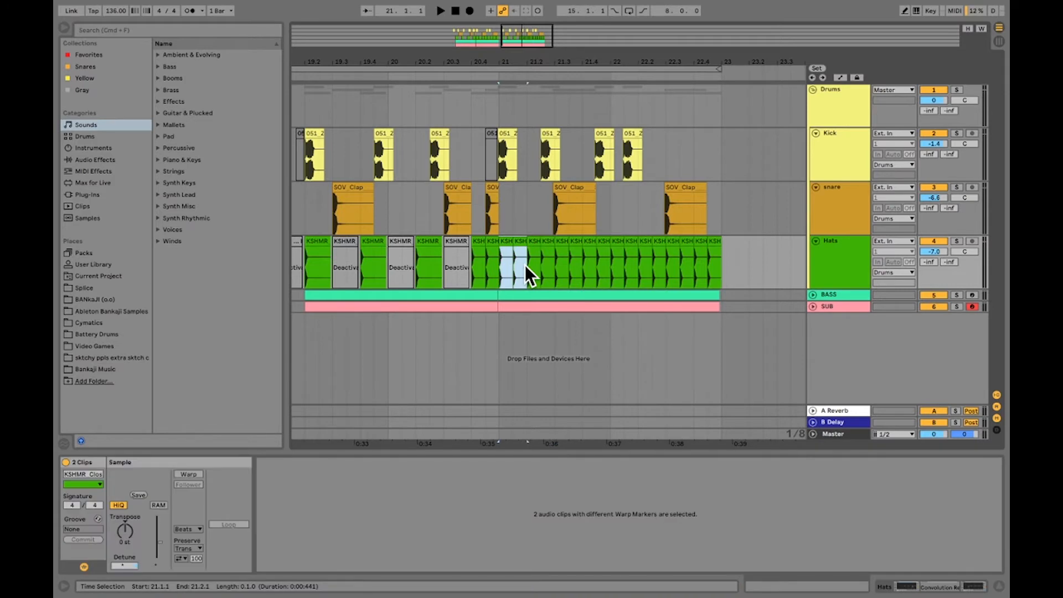
pyautogui.press('super+d')
pyautogui.press('super+d')
pyautogui.press('super+d')
pyautogui.press('super+d')
pyautogui.press('super+d')
pyautogui.press('super+d')
pyautogui.press('super+d')
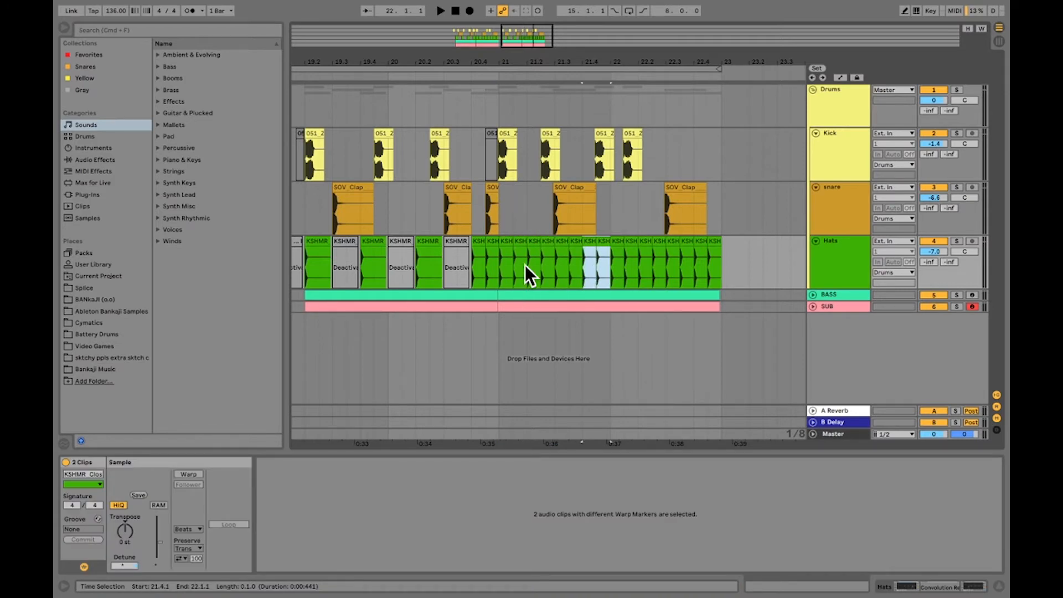
# Play the arrangement from 20.4.1 to hear the hat pattern, and inspect the transition into bar 21 closely
pyautogui.click(474, 147)
pyautogui.press('space')
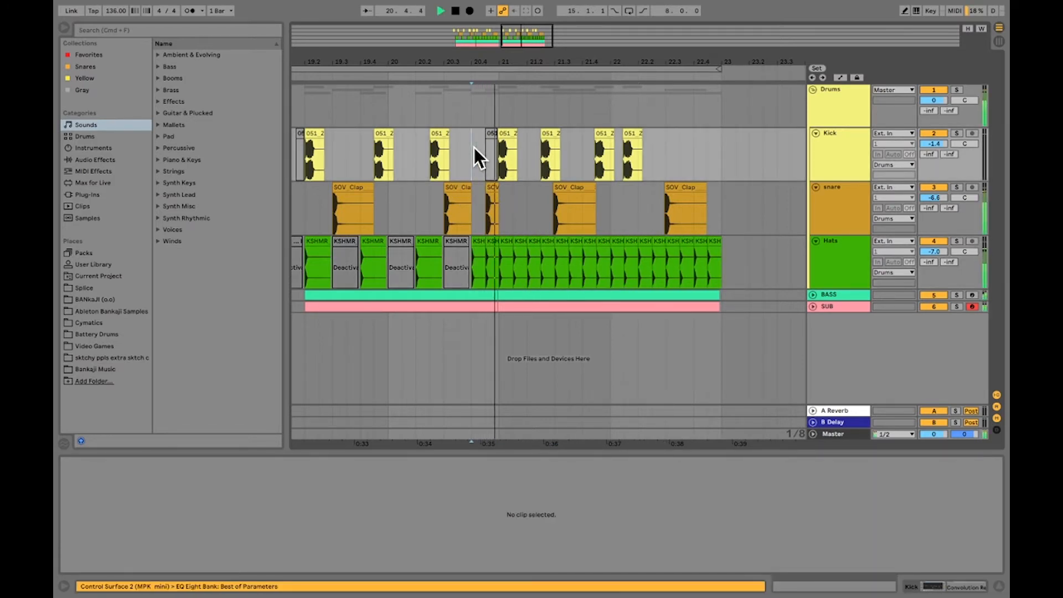
pyautogui.click(406, 96)
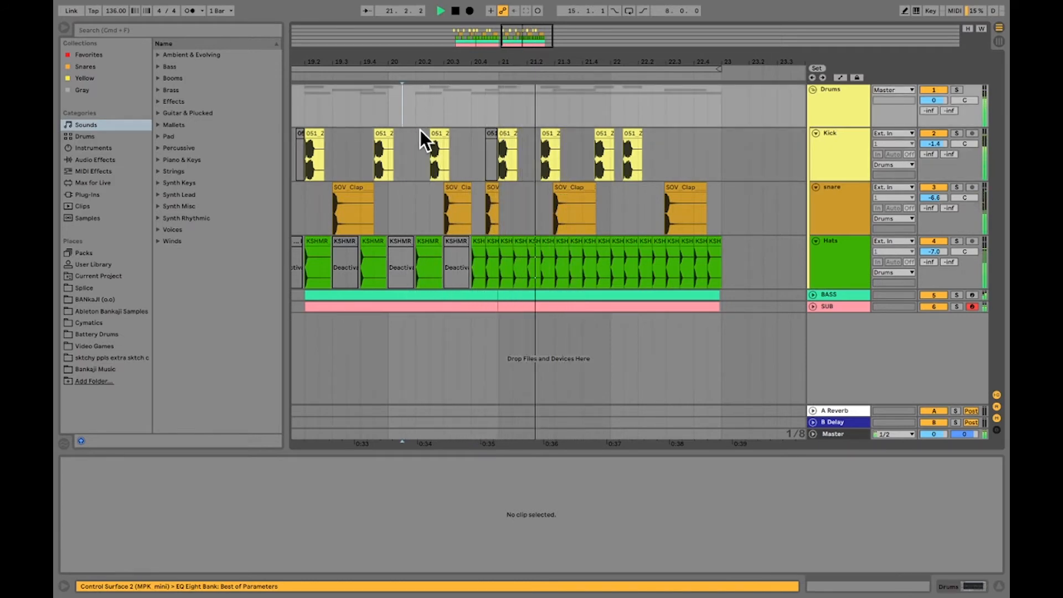
pyautogui.press('space')
pyautogui.moveTo(479, 59); pyautogui.dragTo(479, 119)
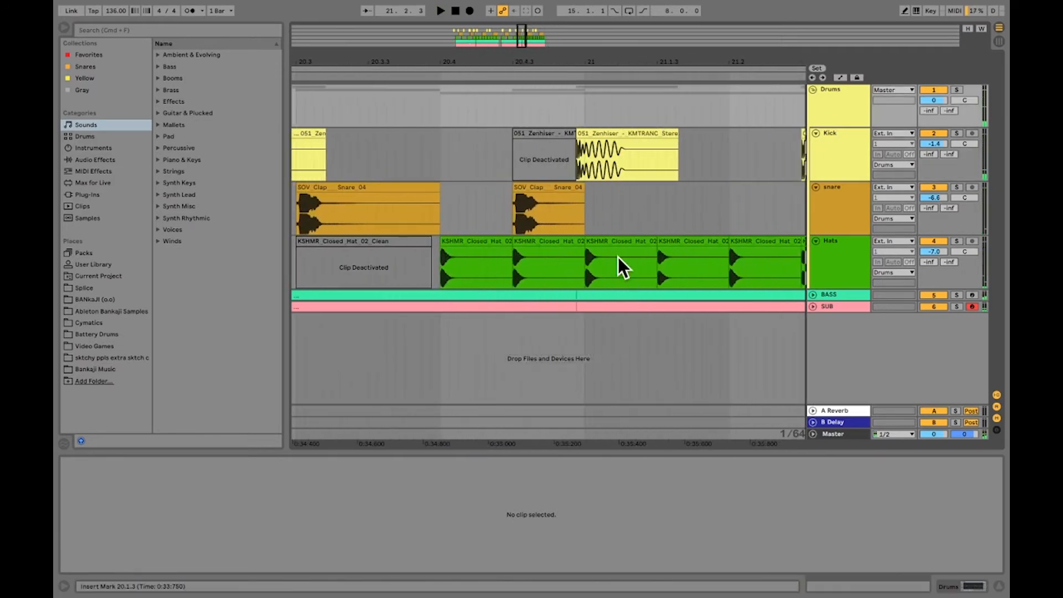
# Shorten the hat clip at 20.4.3 to half its length and duplicate it to fill the space up to bar 21
pyautogui.click(572, 244)
pyautogui.moveTo(572, 240); pyautogui.dragTo(546, 246)
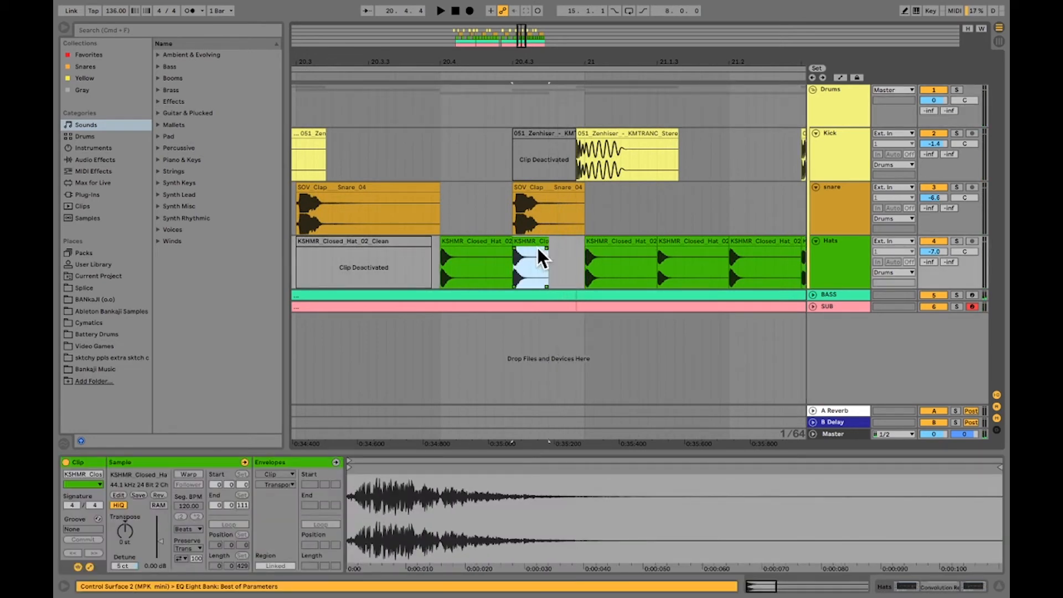
pyautogui.press('super+d')
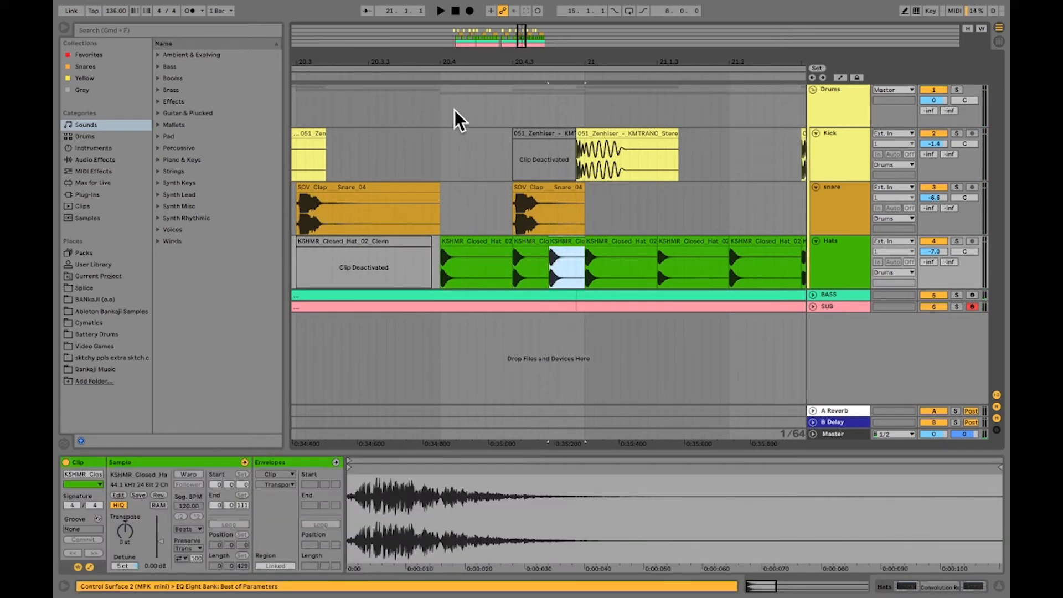
# Play the hat roll leading into bar 21, and replay the arrangement from 18.2.1 to hear it in context
pyautogui.click(358, 106)
pyautogui.press('space')
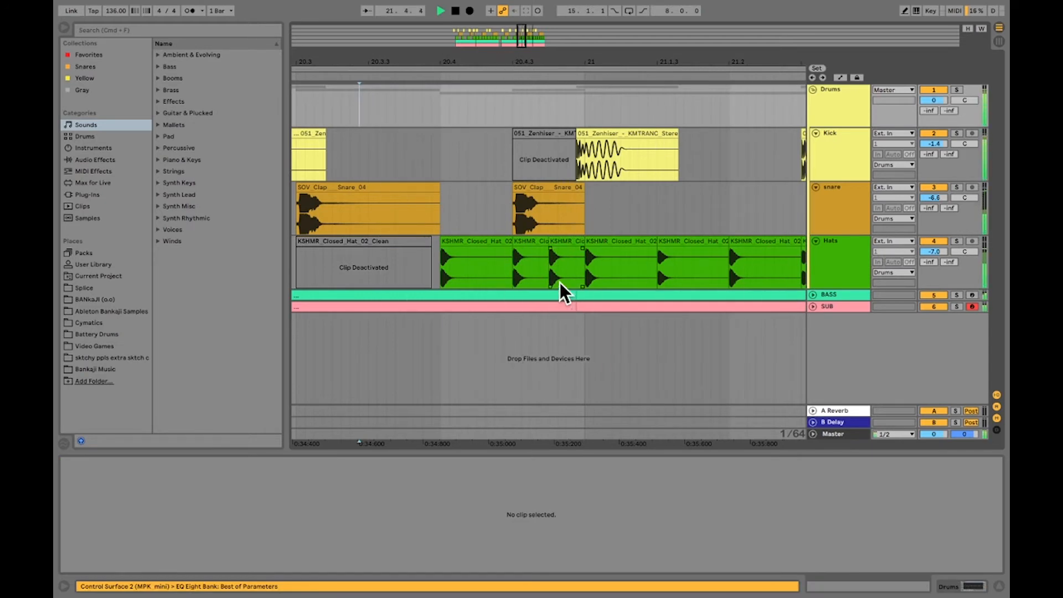
pyautogui.moveTo(603, 56); pyautogui.dragTo(514, 5)
pyautogui.press('space')
pyautogui.click(322, 107)
pyautogui.press('space')
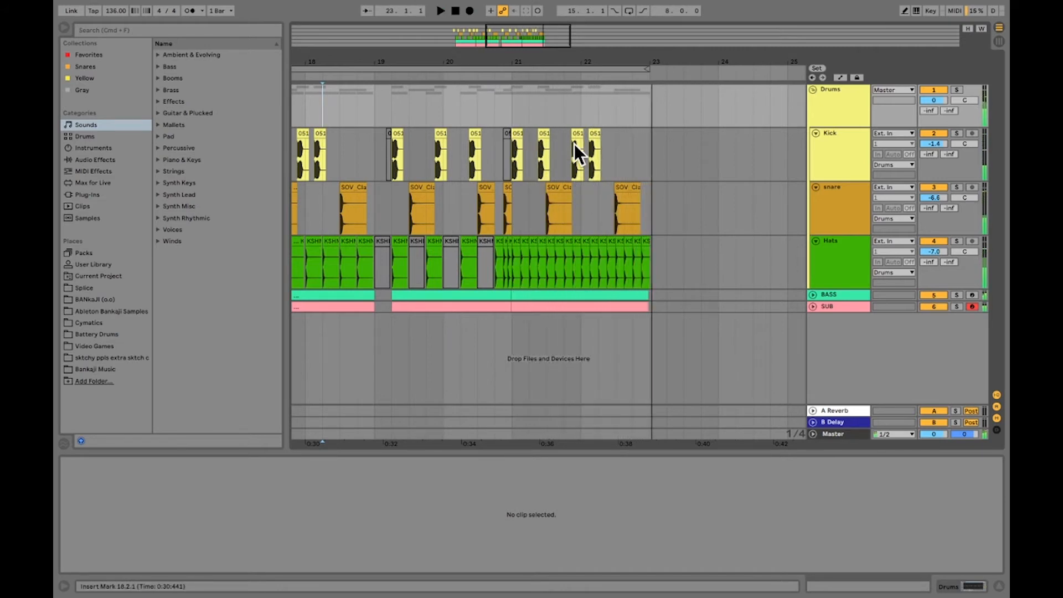
# Shorten the loop to the 2 bars starting at 15.1.1 and play them
pyautogui.moveTo(560, 48); pyautogui.dragTo(686, 39)
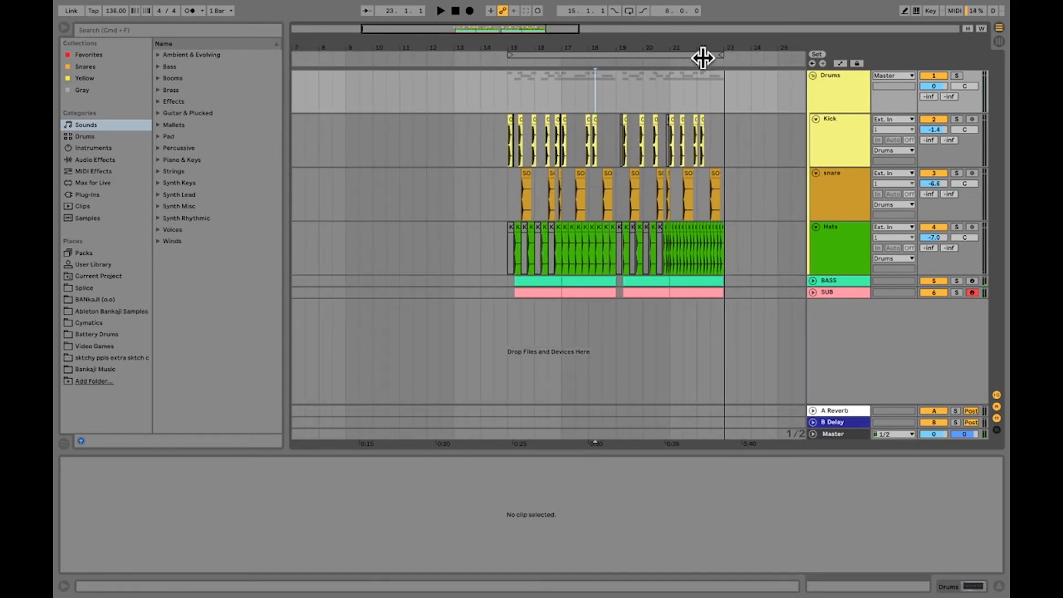
pyautogui.moveTo(718, 54); pyautogui.dragTo(513, 35)
pyautogui.press('space')
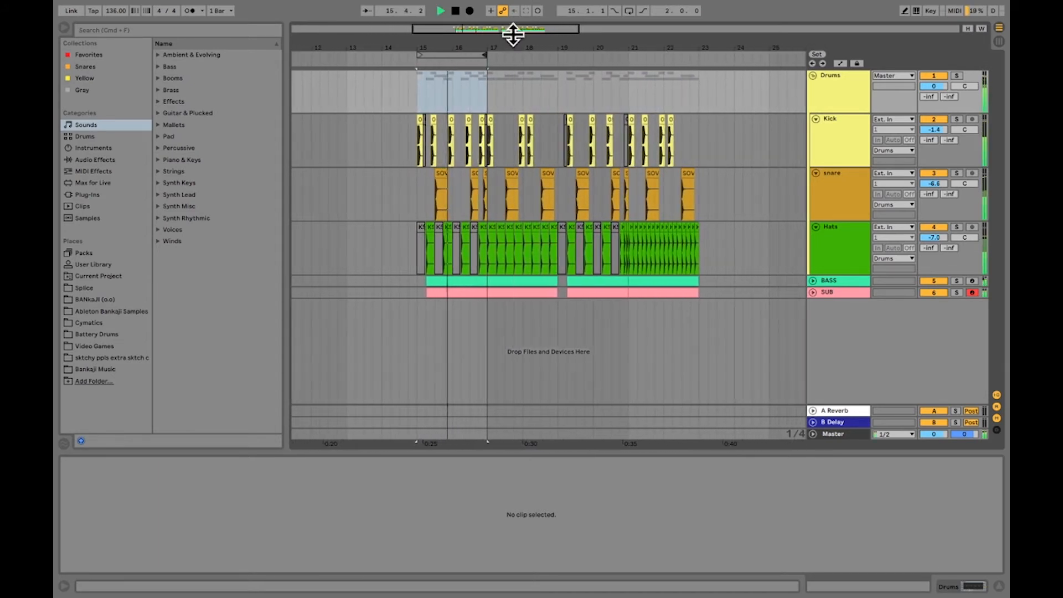
# Set the loop to 8 bars from 15.1.1 and fold the Drums group
pyautogui.moveTo(451, 52); pyautogui.dragTo(527, 59)
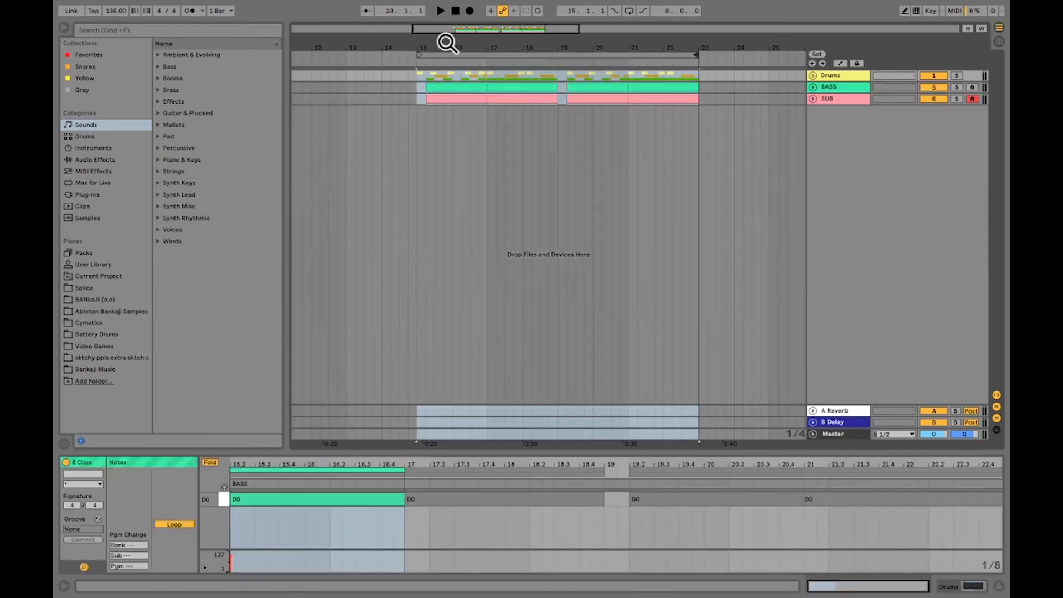
pyautogui.moveTo(532, 45); pyautogui.dragTo(532, 7)
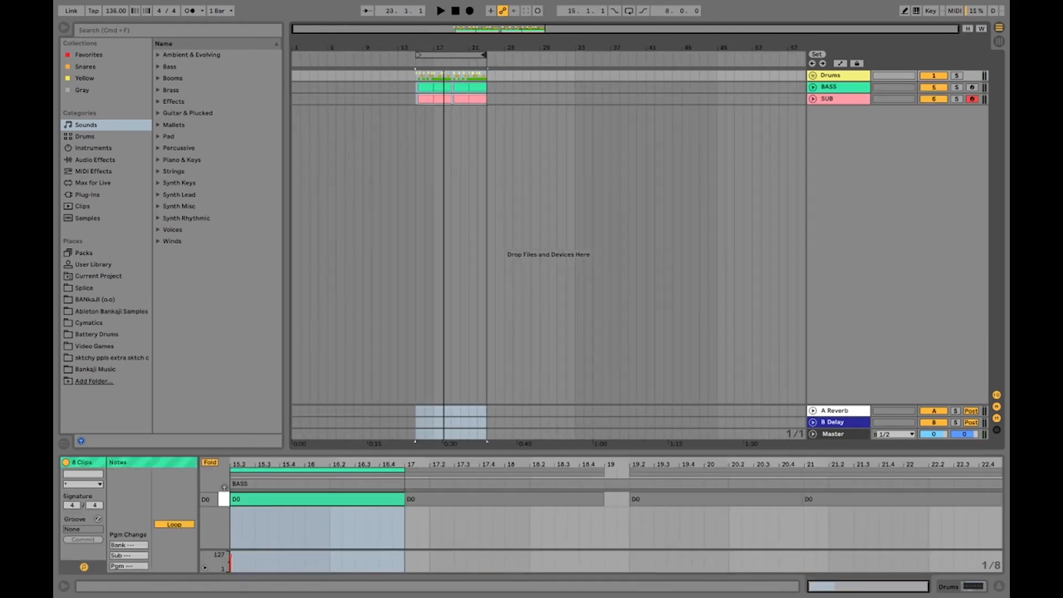
pyautogui.click(454, 56)
pyautogui.moveTo(439, 46); pyautogui.dragTo(555, 96)
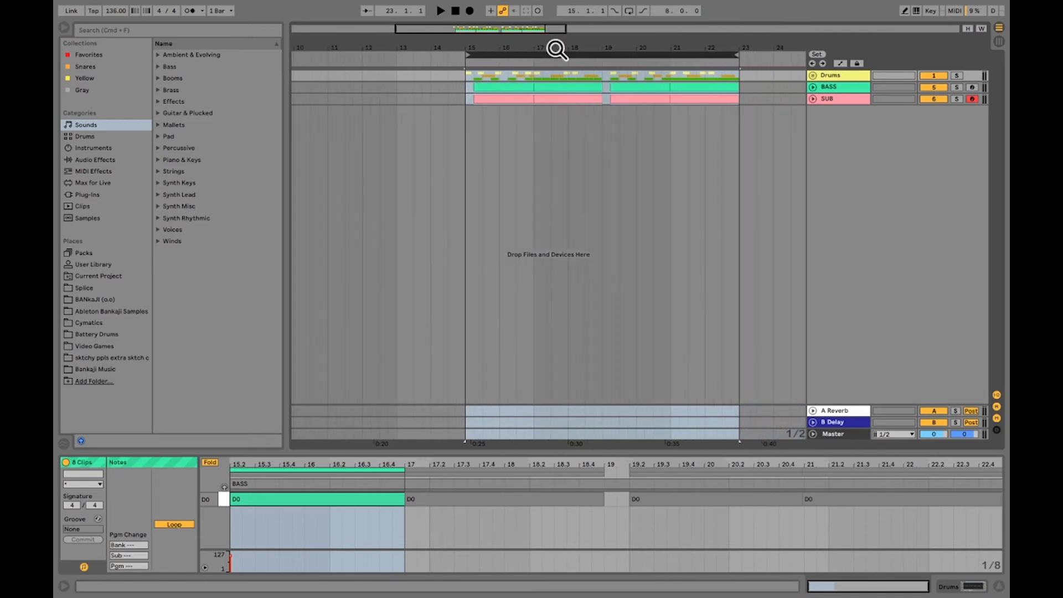
pyautogui.moveTo(555, 48); pyautogui.dragTo(538, 11)
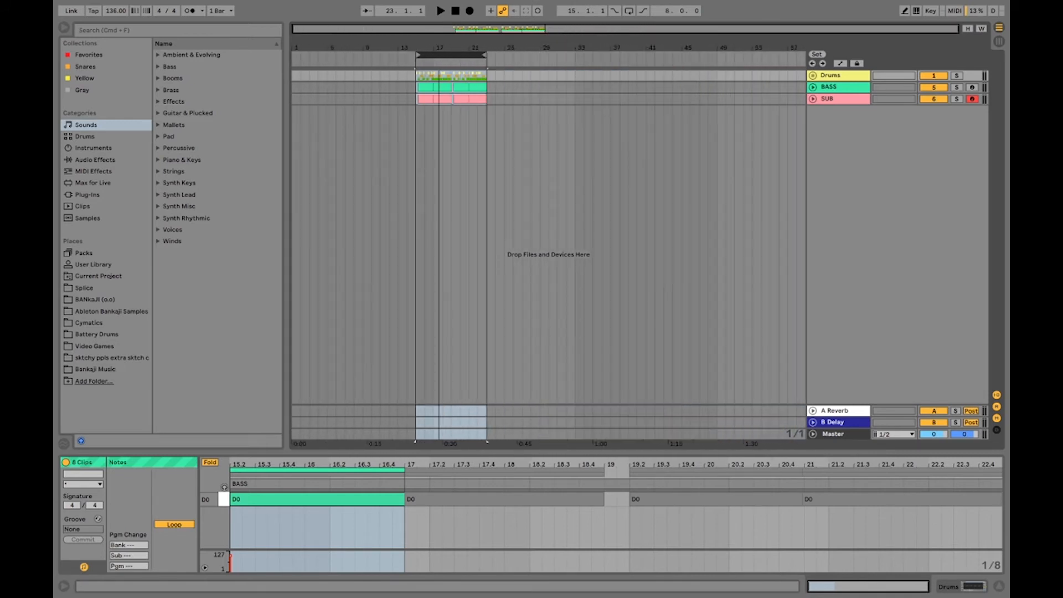
# Move the whole eight-bar section and its loop to start at 17.1.1, and play from 15.1.1
pyautogui.click(389, 87)
pyautogui.click(450, 55)
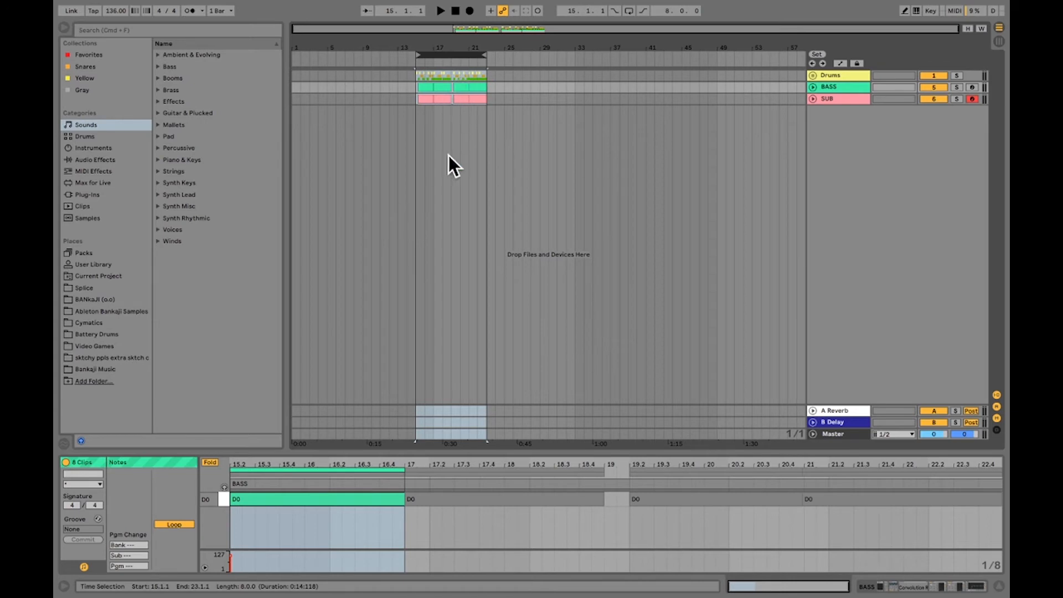
pyautogui.moveTo(440, 87); pyautogui.dragTo(467, 52)
pyautogui.press('space')
pyautogui.click(413, 90)
pyautogui.press('space')
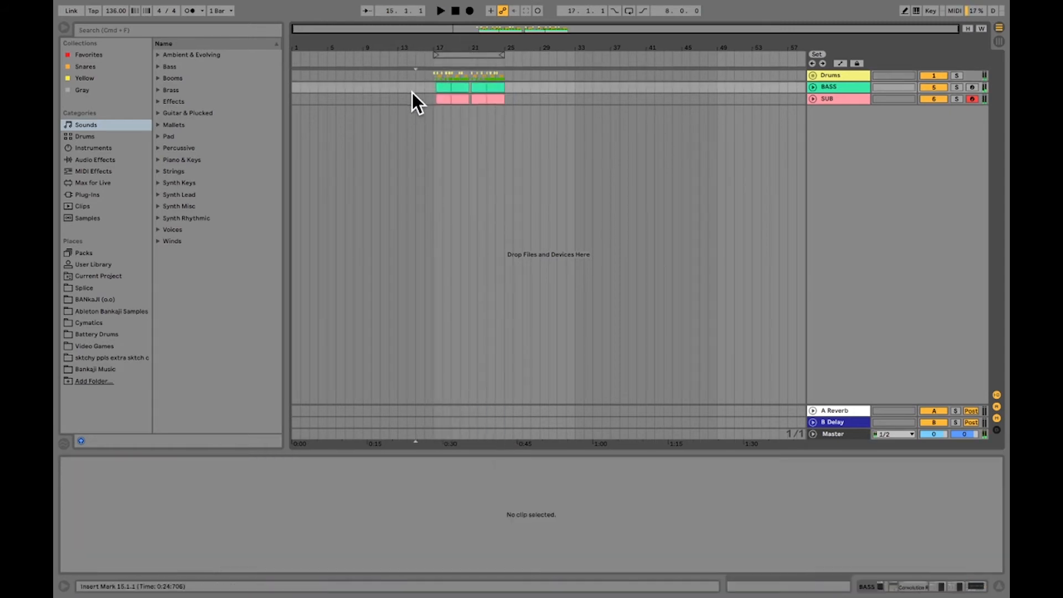
# Search all browser content for "impa" and place Cymatics - Impact 12.wav on a new audio track at 9.1.1
pyautogui.click(212, 29)
pyautogui.write('im')
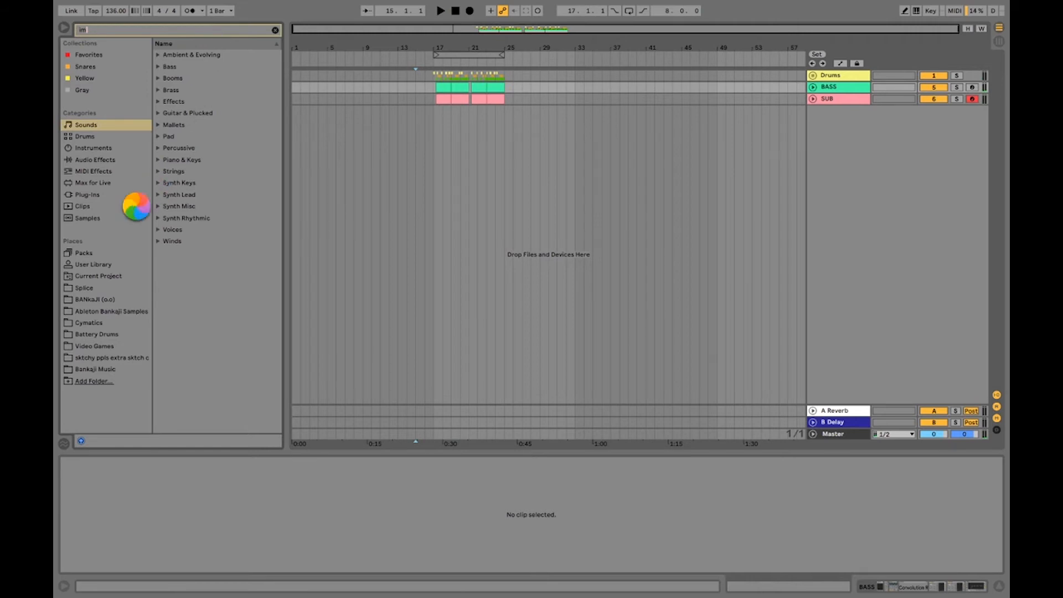
pyautogui.write('pa')
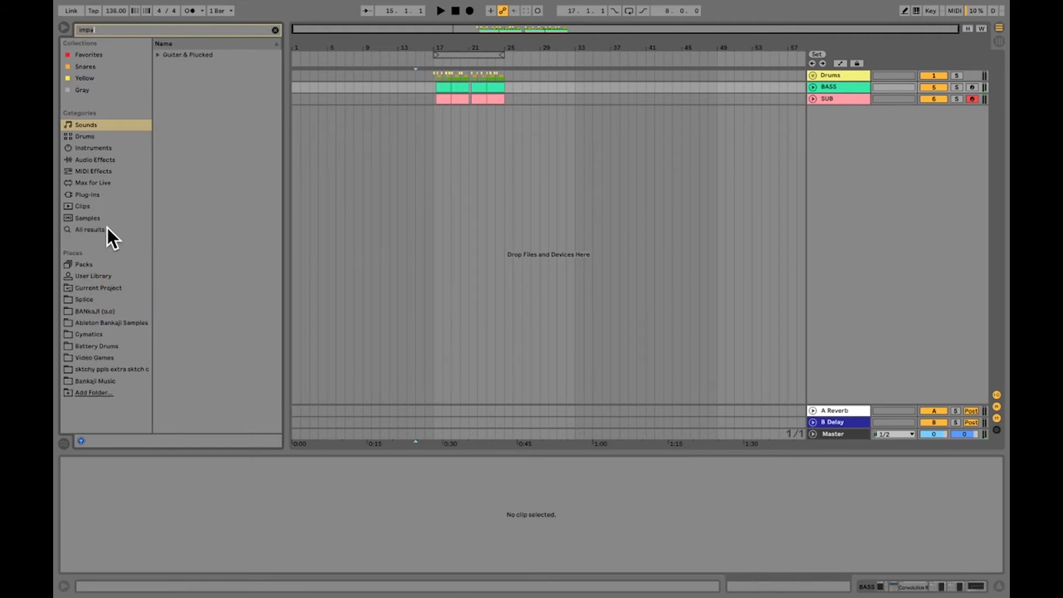
pyautogui.click(90, 230)
pyautogui.scroll(-20, 217, 373)
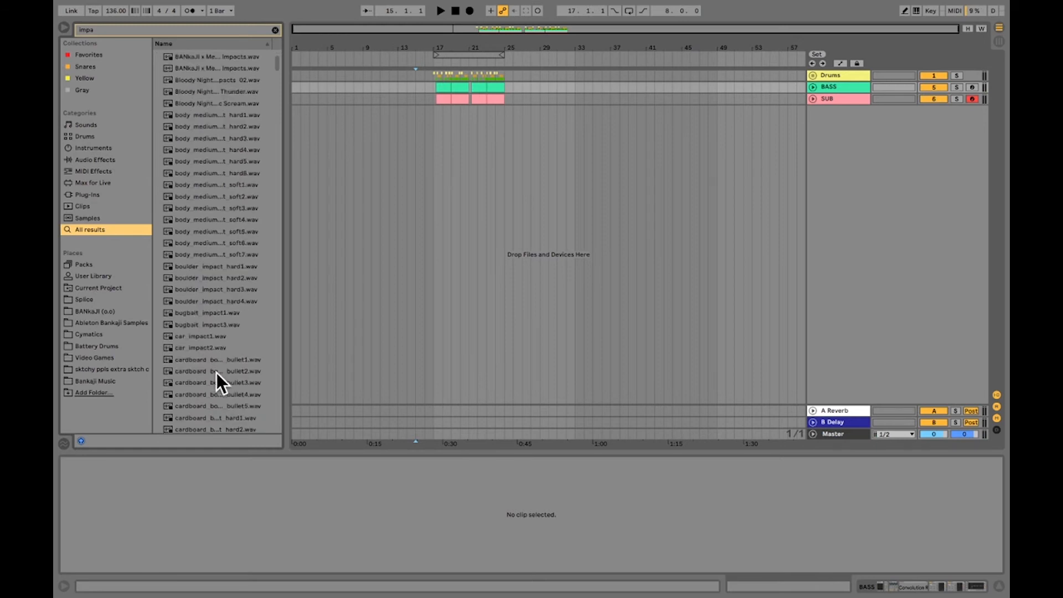
pyautogui.click(221, 290)
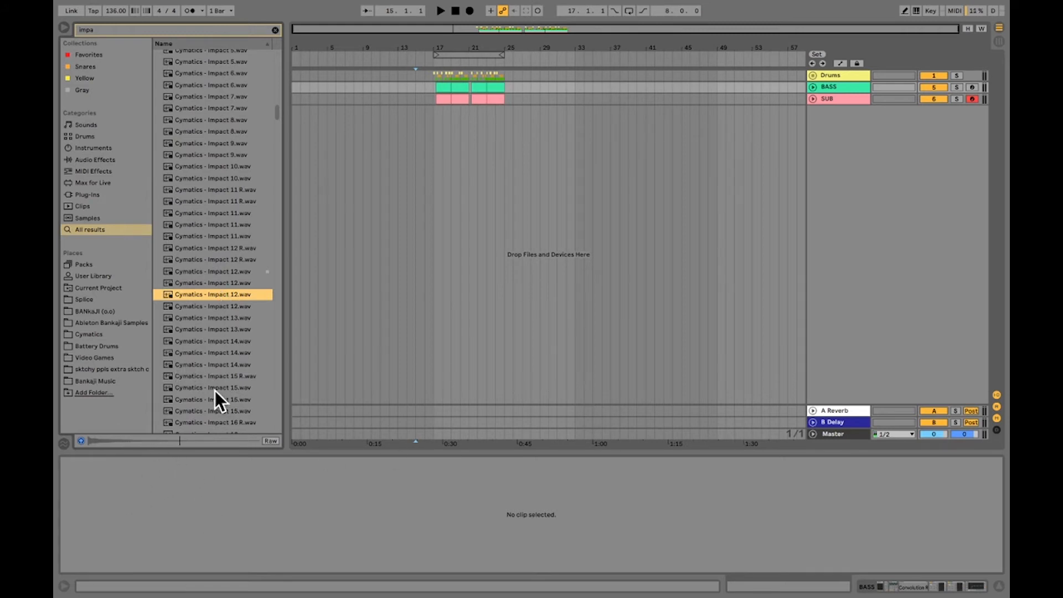
pyautogui.moveTo(198, 294); pyautogui.dragTo(366, 178)
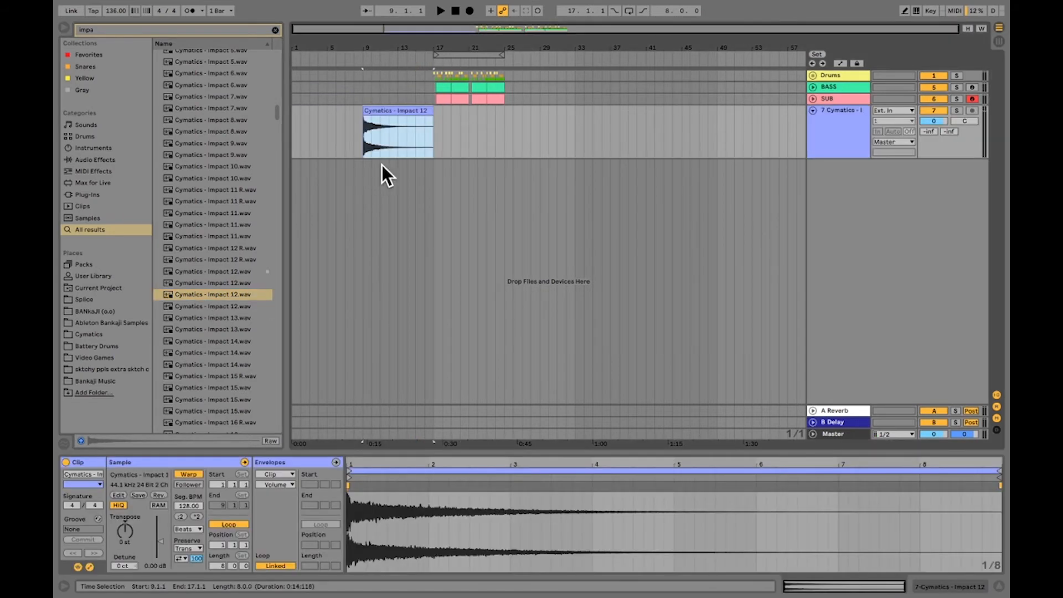
# Turn off warping for the impact clip and trim its end to 17.1.1
pyautogui.click(188, 474)
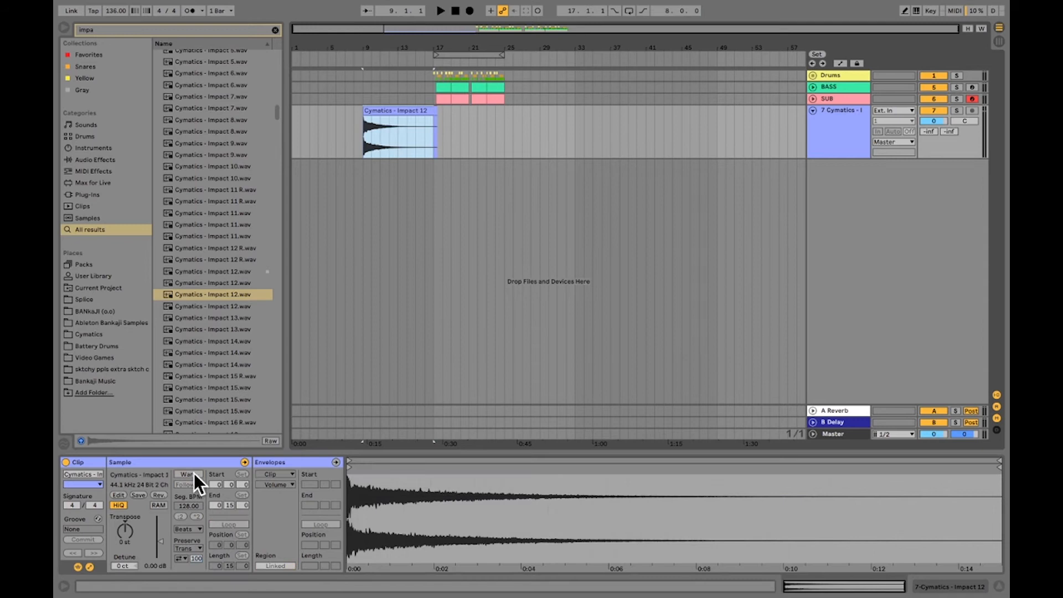
pyautogui.click(463, 144)
pyautogui.click(425, 113)
pyautogui.moveTo(387, 42); pyautogui.dragTo(441, 44)
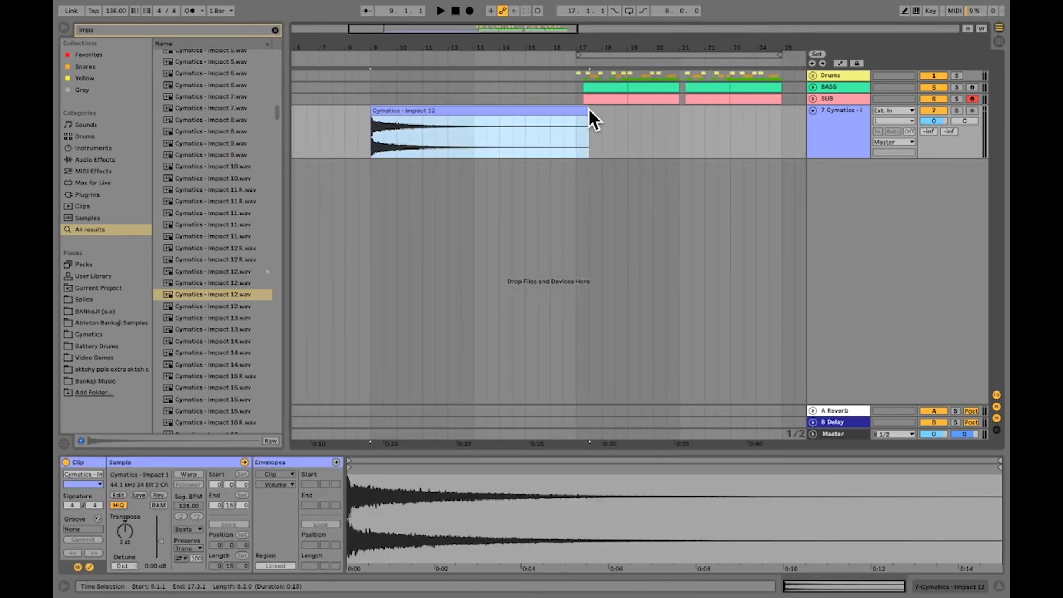
pyautogui.moveTo(589, 114); pyautogui.dragTo(565, 111)
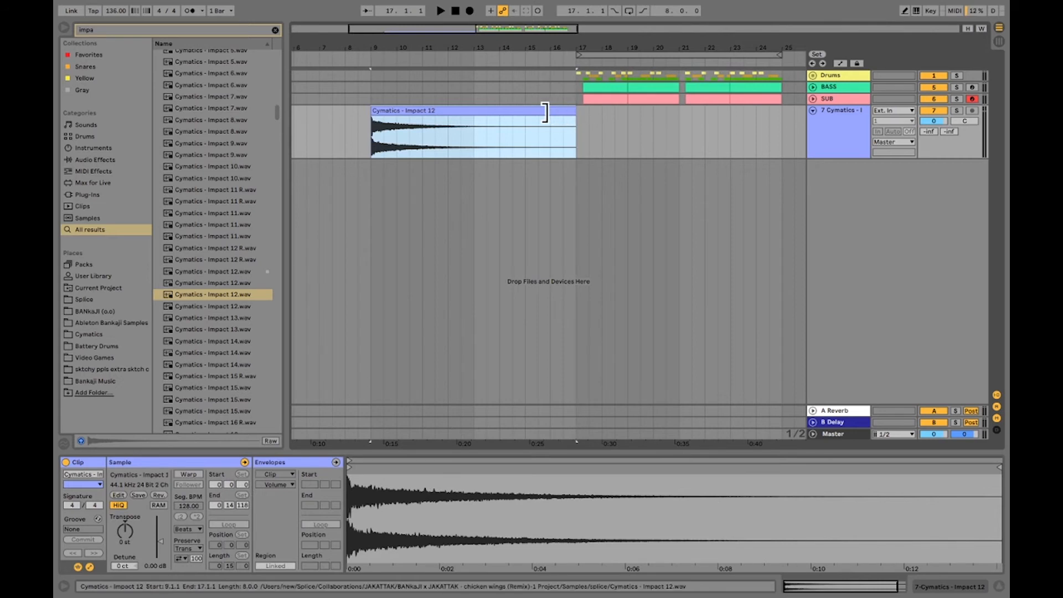
# Reverse the impact clip and set its track volume to -17.5 dB
pyautogui.press('r')
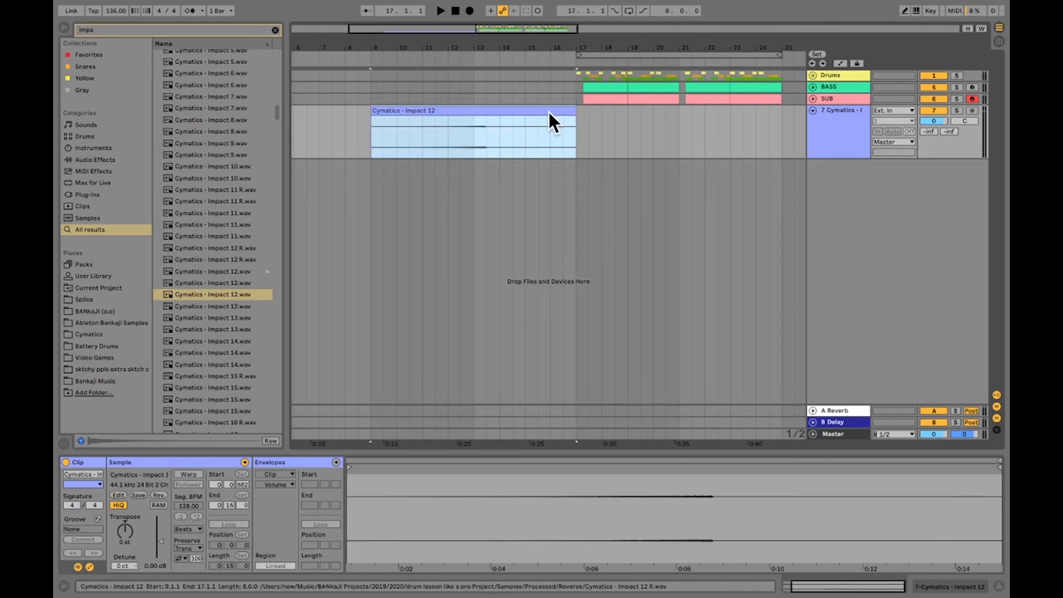
pyautogui.click(934, 121)
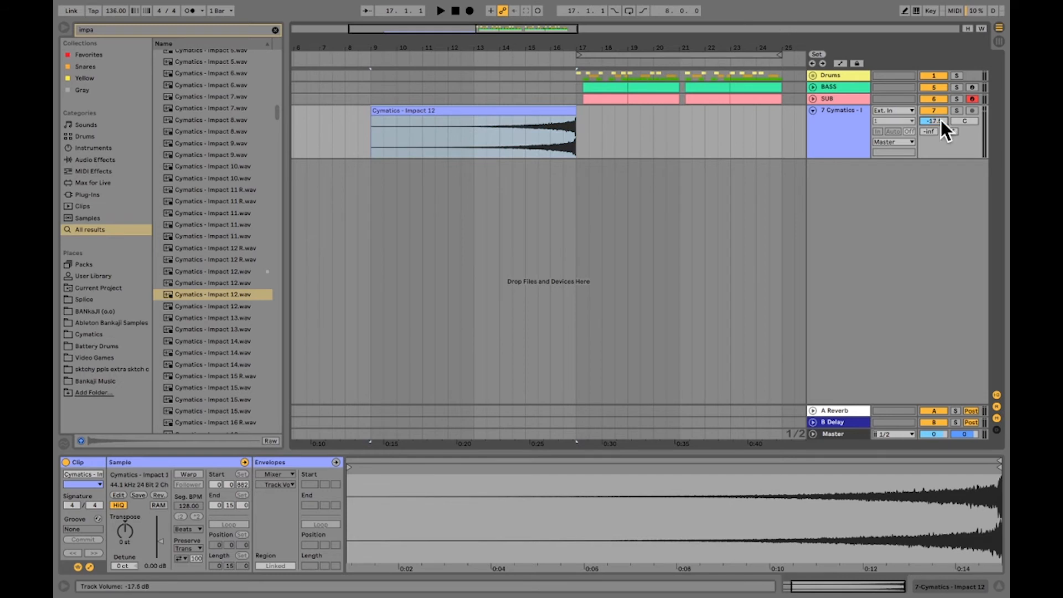
# Play from 16.1.1 and from 9.1.1 to hear the reversed impact build into the drums at bar 17
pyautogui.click(550, 78)
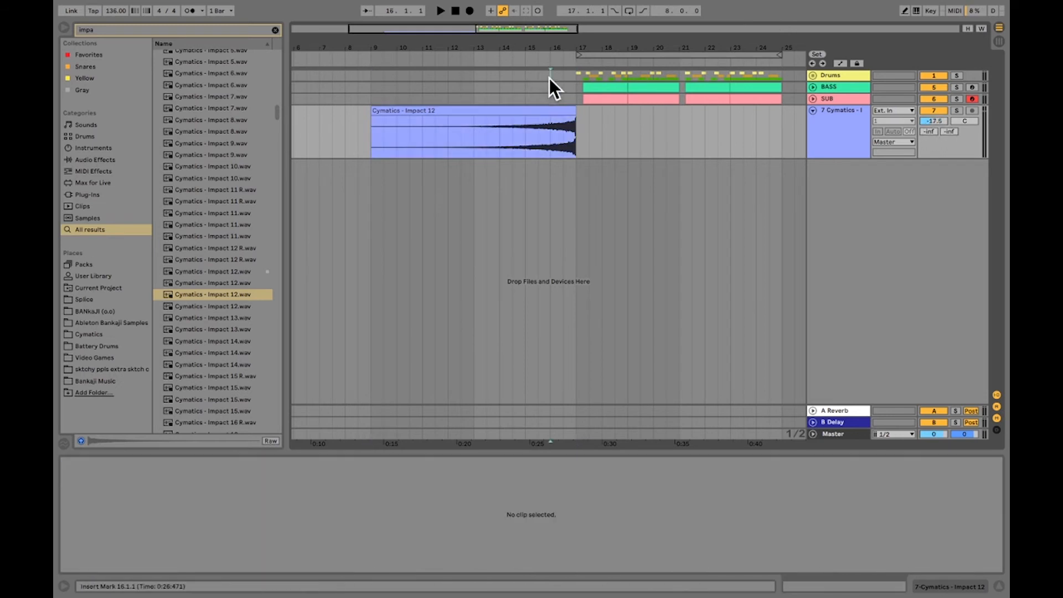
pyautogui.press('space')
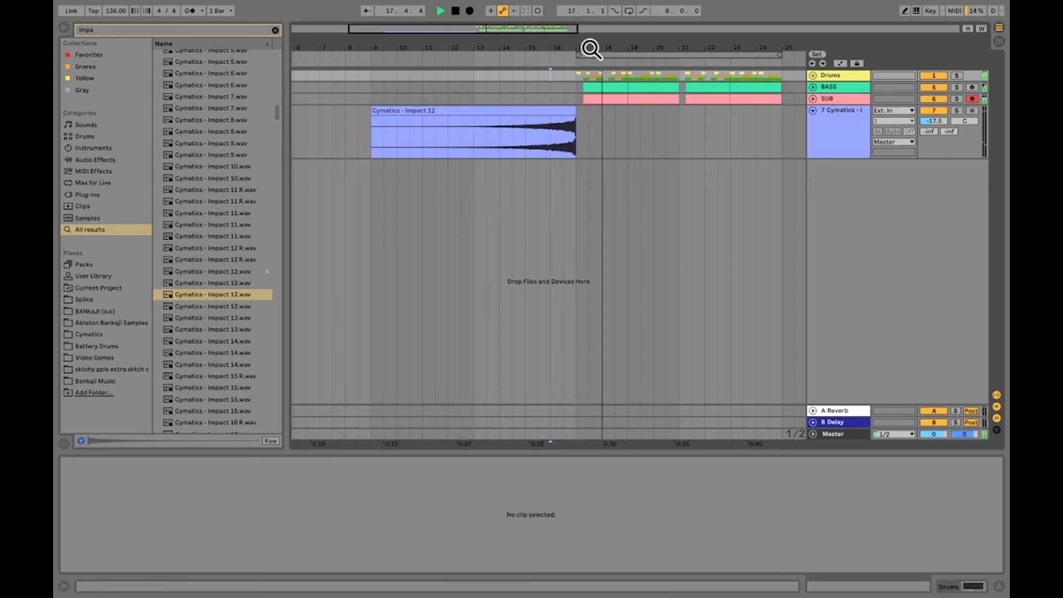
pyautogui.moveTo(588, 43); pyautogui.dragTo(524, 49)
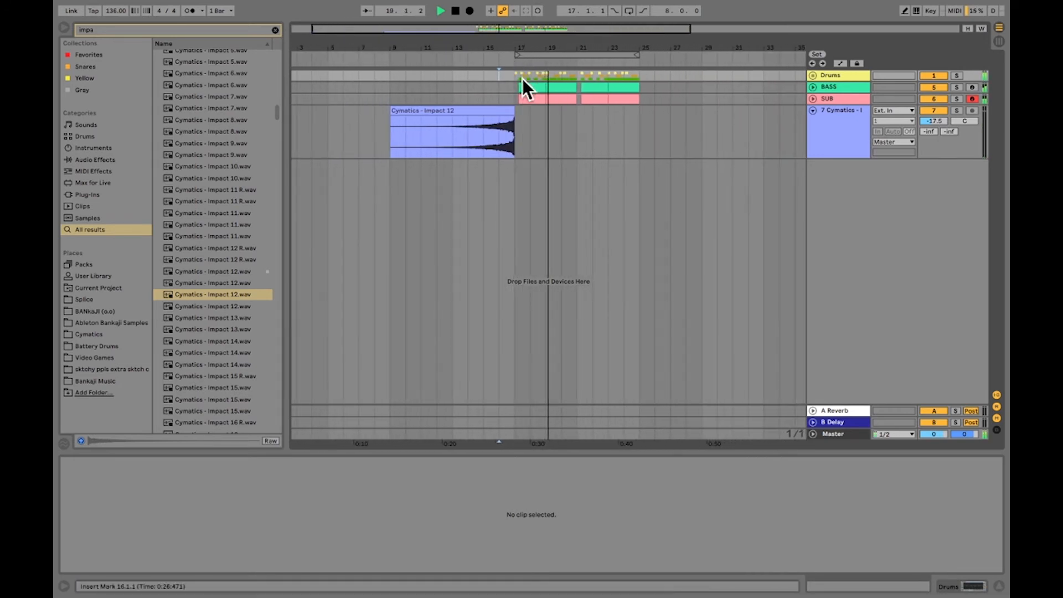
pyautogui.press('space')
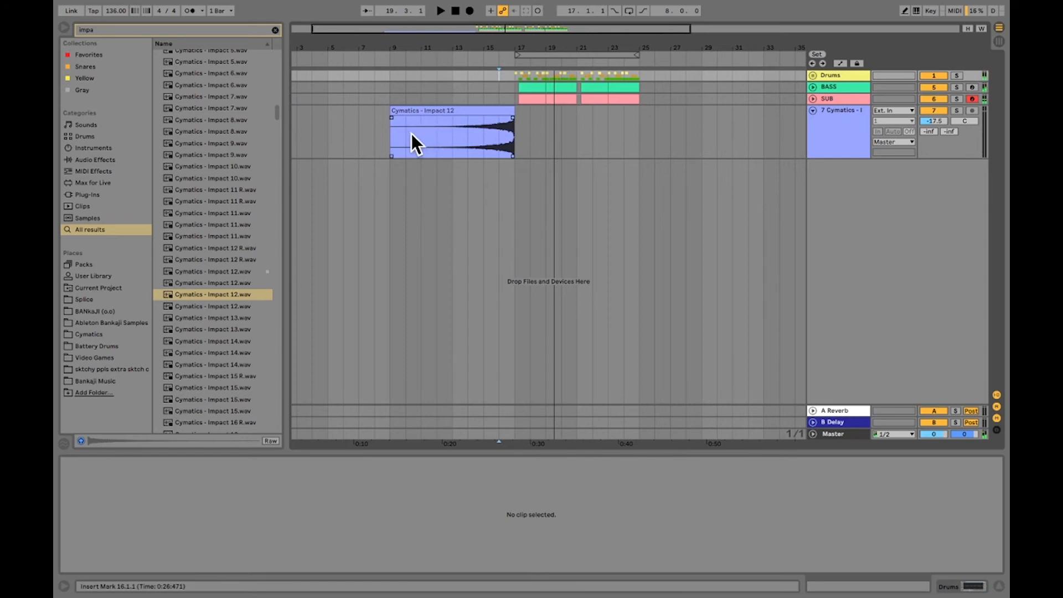
pyautogui.click(390, 97)
pyautogui.press('space')
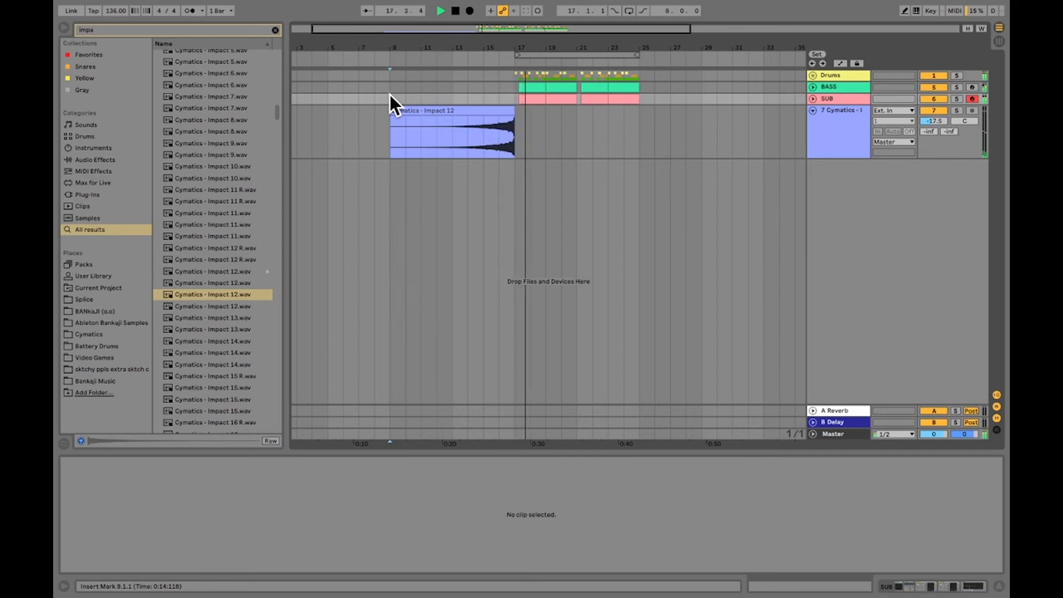
pyautogui.press('space')
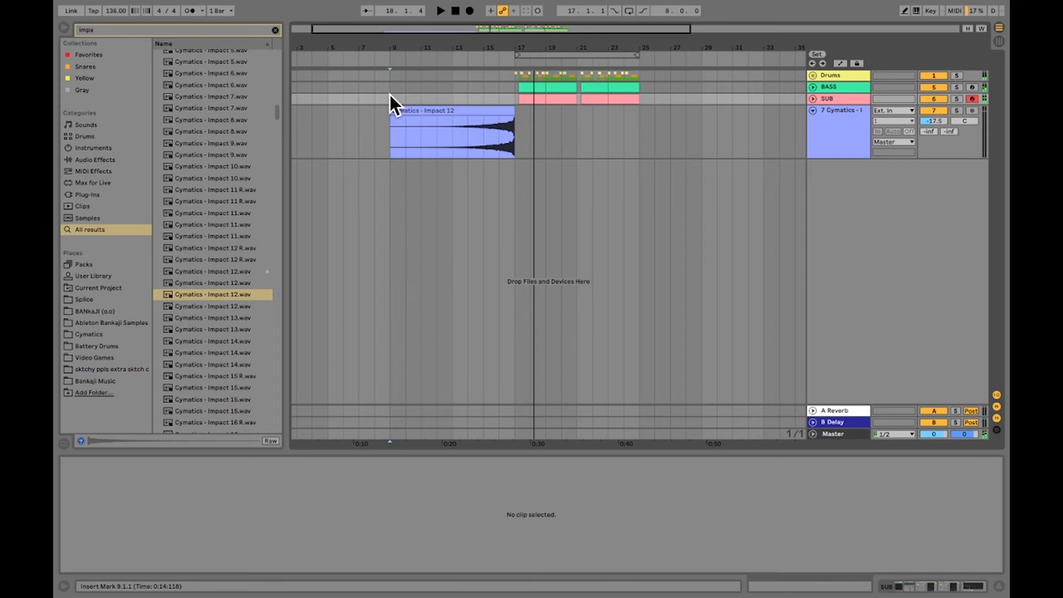
# Duplicate the reversed impact clip to 17.1.1 and set the copy's gain to -8.09 dB
pyautogui.click(427, 111)
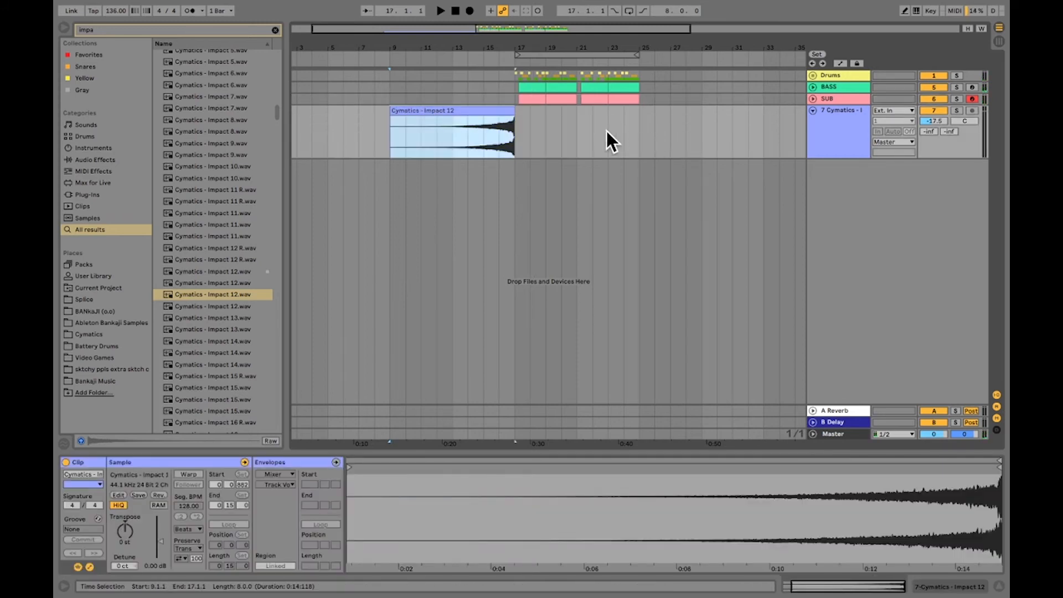
pyautogui.hotkey('ctrl', 'd')
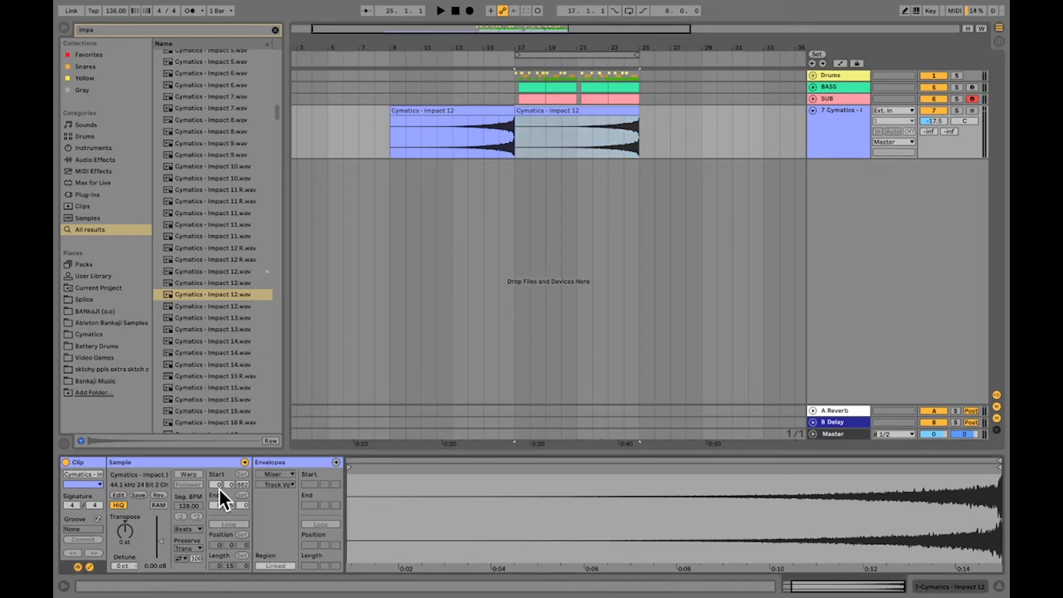
pyautogui.moveTo(161, 542); pyautogui.dragTo(160, 546)
# Trim the copied impact's start to 21.1.1 and add a full-length fade-in curved to rise late, near bar 25
pyautogui.moveTo(515, 111); pyautogui.dragTo(581, 112)
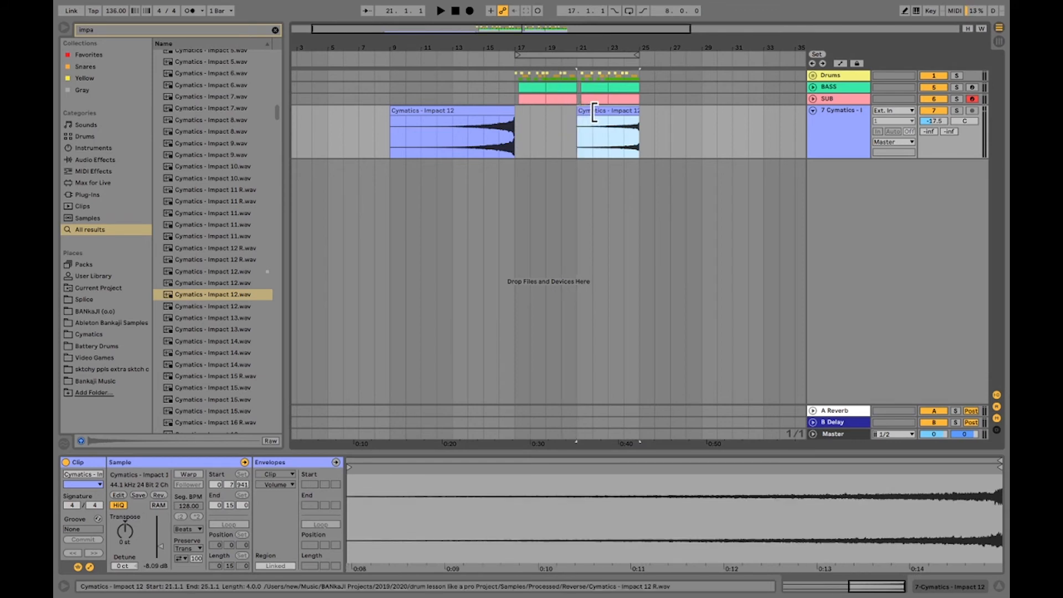
pyautogui.moveTo(608, 47); pyautogui.dragTo(557, 47)
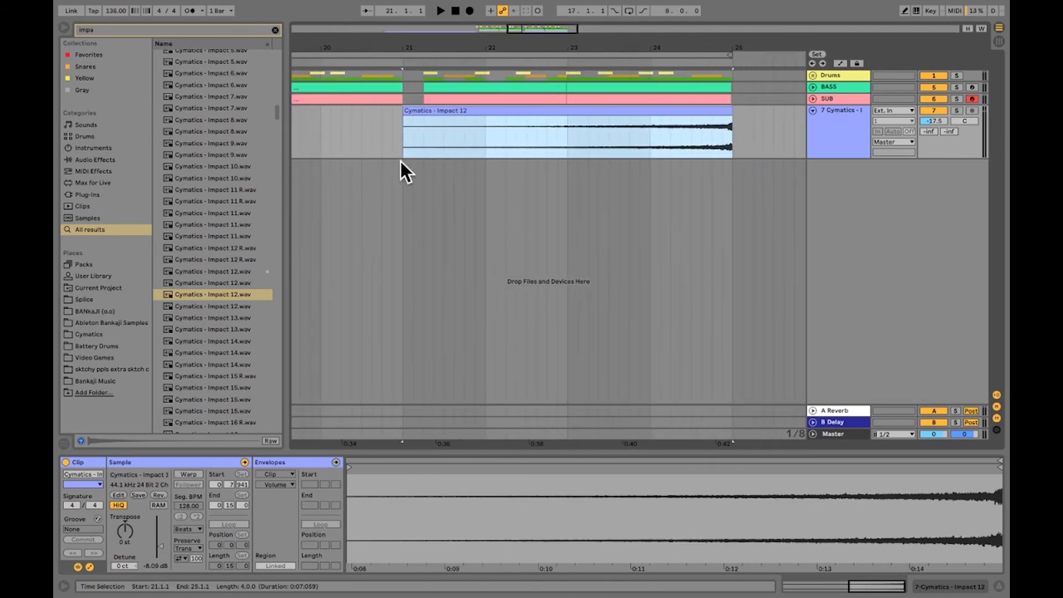
pyautogui.moveTo(405, 118); pyautogui.dragTo(745, 114)
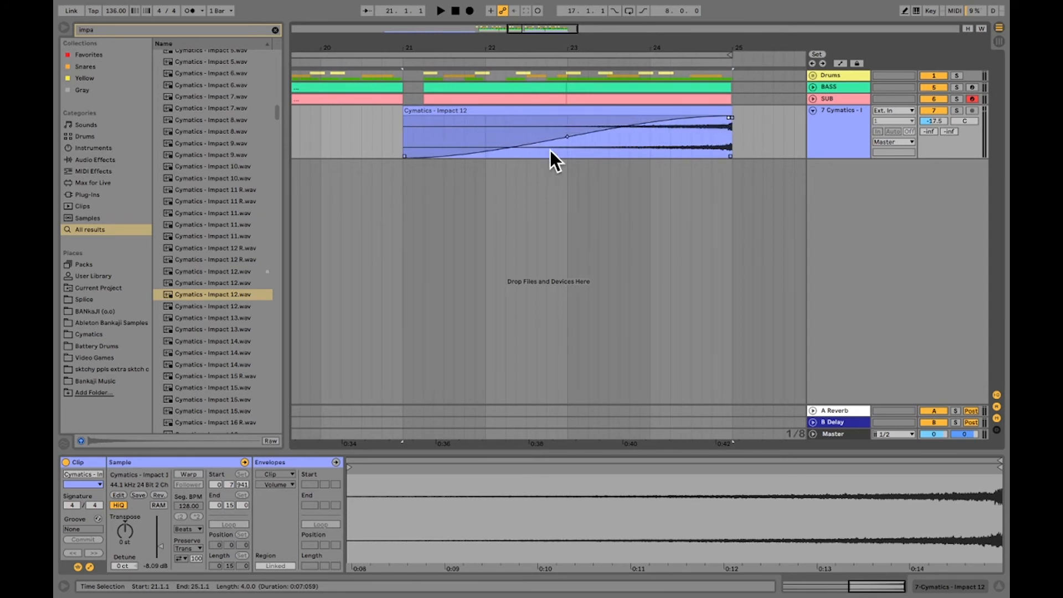
pyautogui.moveTo(565, 136); pyautogui.dragTo(696, 202)
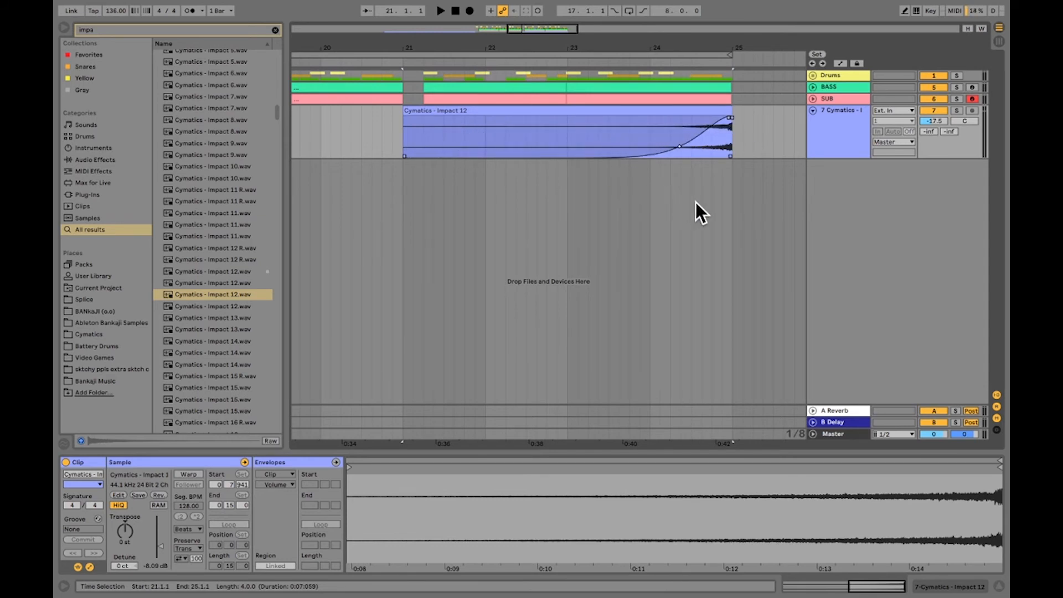
# Solo the impact track and play the end of its faded-in riser from 23.4.1, then turn the solo off
pyautogui.click(526, 121)
pyautogui.click(627, 139)
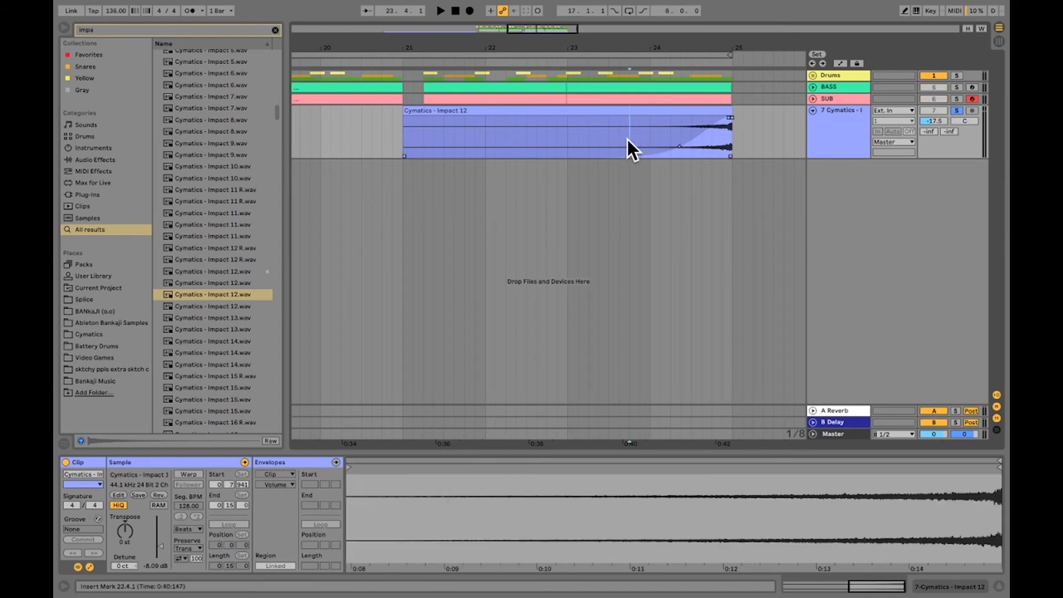
pyautogui.press('space')
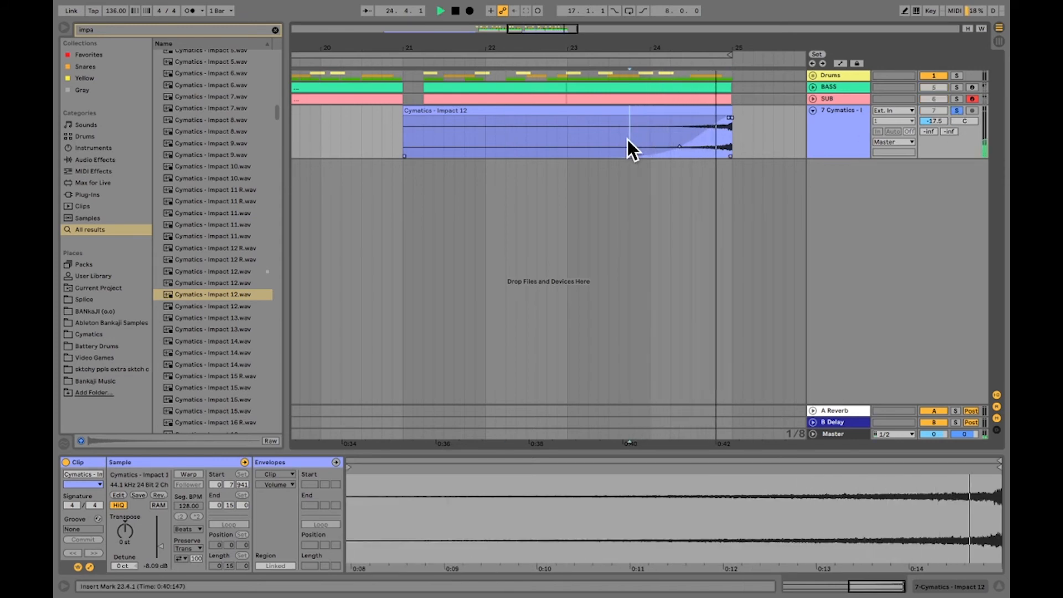
pyautogui.press('space')
pyautogui.click(934, 111)
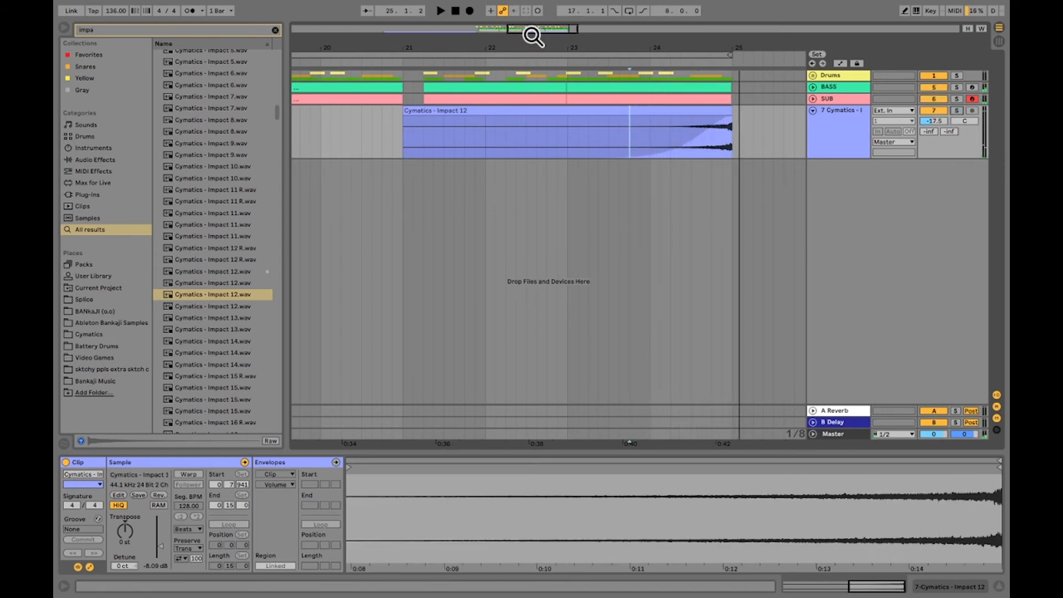
# Turn on looping for the eight bars from 17.1.1 and play the start of the section
pyautogui.moveTo(533, 31); pyautogui.dragTo(535, 9)
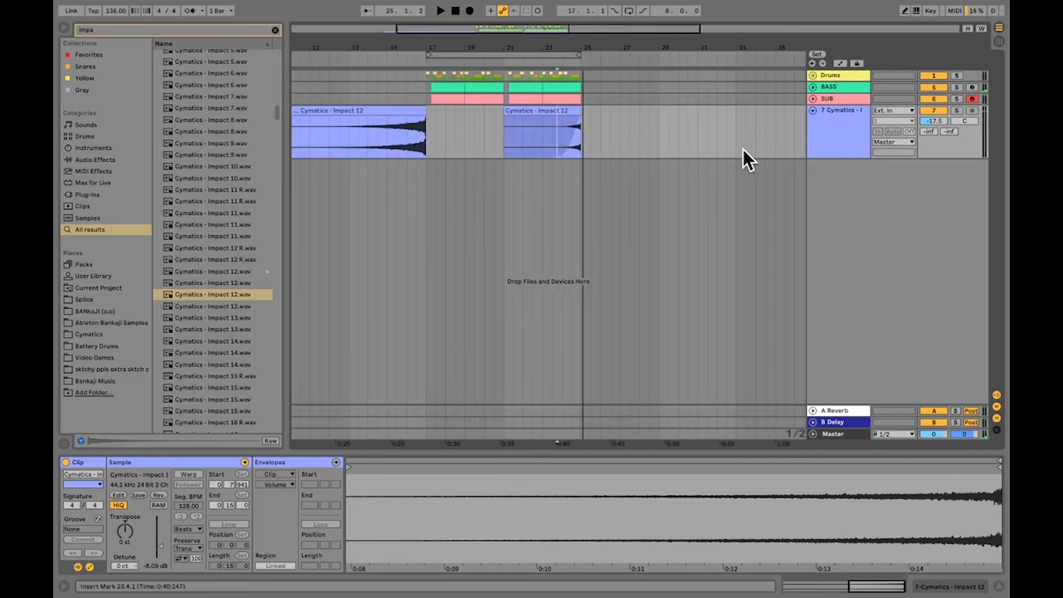
pyautogui.click(629, 10)
pyautogui.press('space')
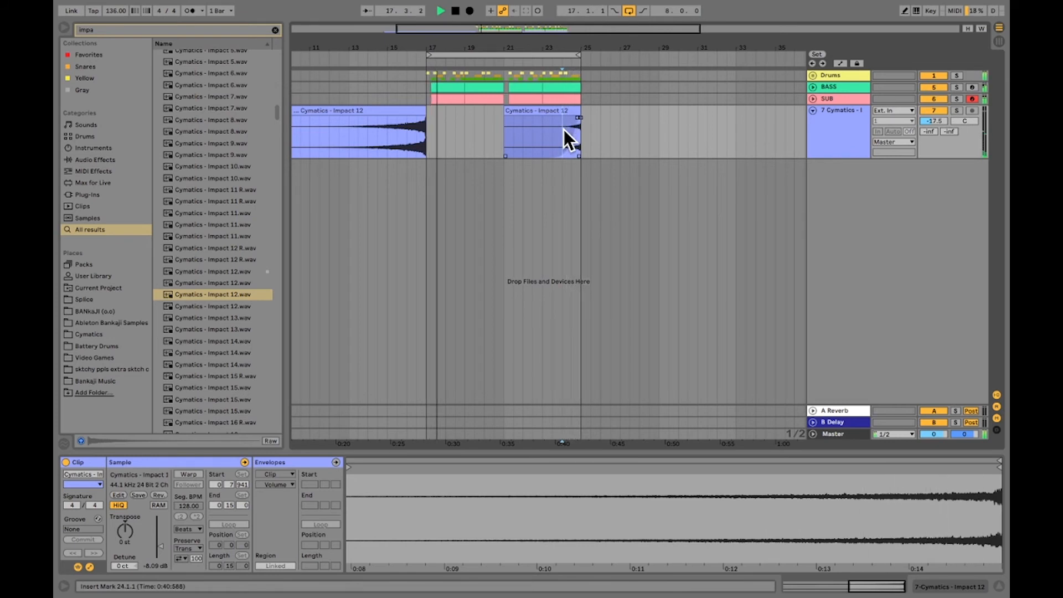
pyautogui.press('space')
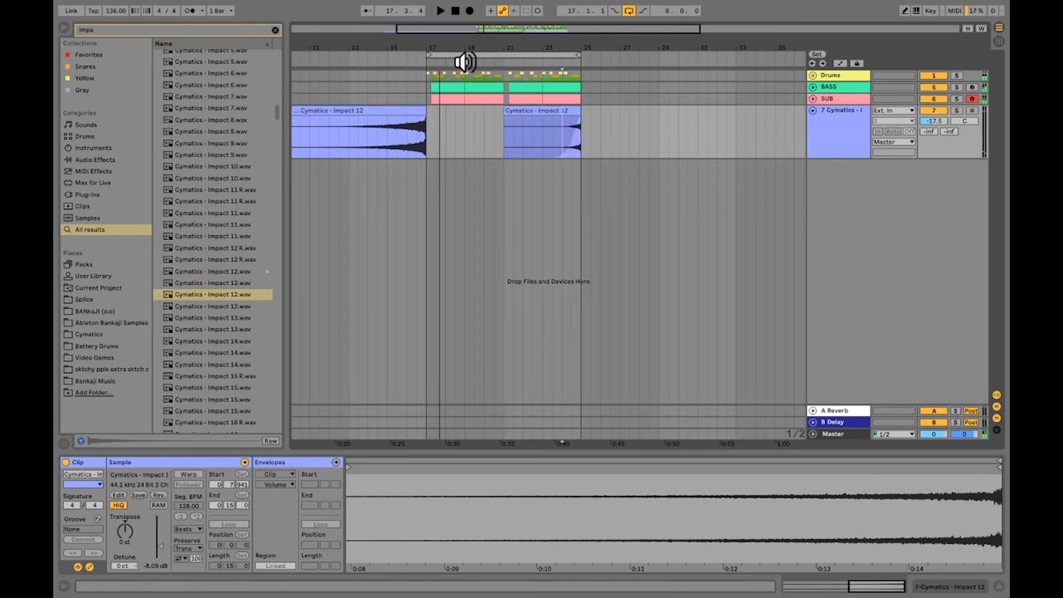
# Copy the last four bars of the first reversed impact, 13.1.1 to 17.1.1, to 25.1.1 on the same track
pyautogui.scroll(-2, 407, 107)
pyautogui.click(404, 111)
pyautogui.click(400, 140)
pyautogui.moveTo(398, 140); pyautogui.dragTo(444, 134)
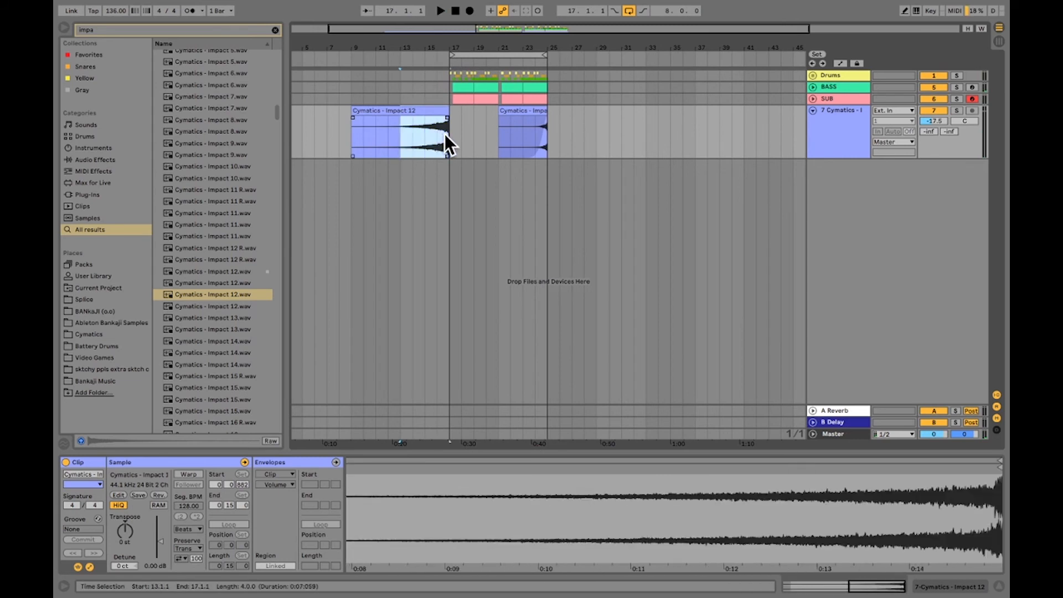
pyautogui.rightClick(435, 113)
pyautogui.click(447, 126)
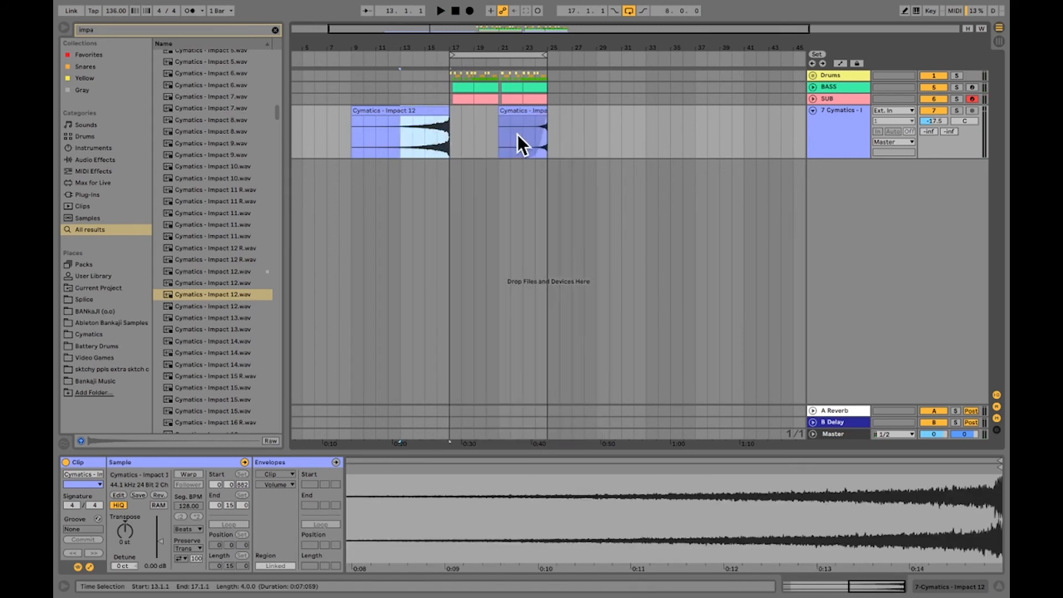
pyautogui.click(553, 138)
pyautogui.press('super+v')
pyautogui.click(547, 75)
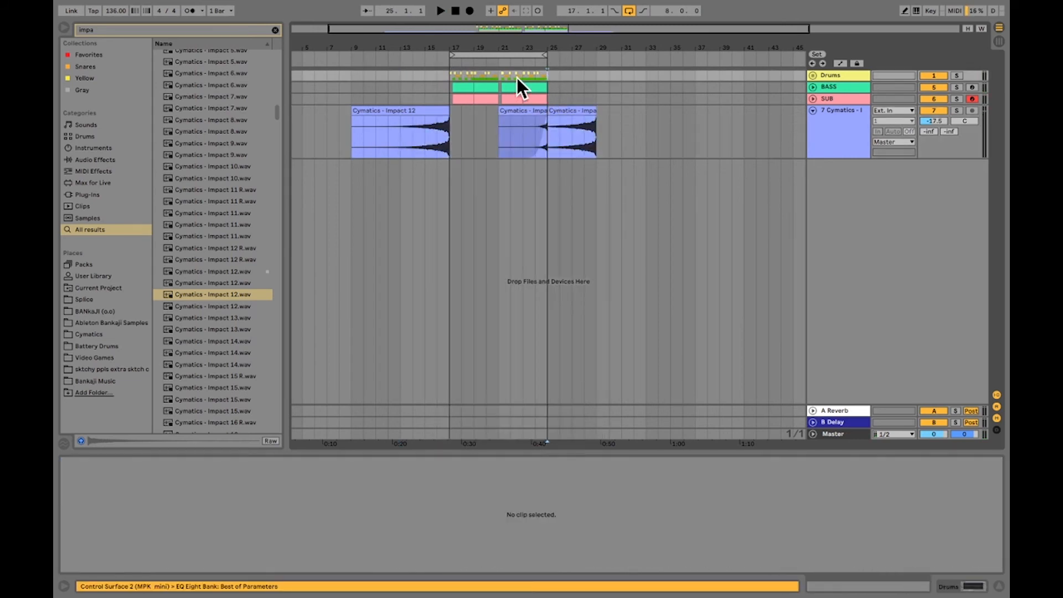
# Unfold and solo the Drums group, and play it to compare the patterns from 21.1.1, 23.1.1 and 19.1.1
pyautogui.moveTo(511, 51); pyautogui.dragTo(497, 69)
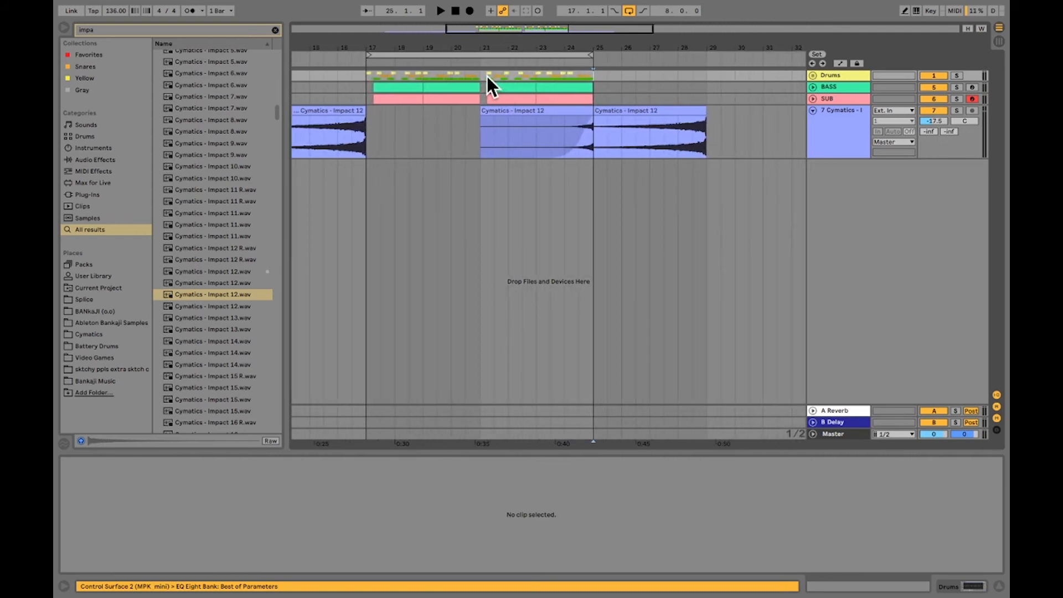
pyautogui.click(813, 74)
pyautogui.press('space')
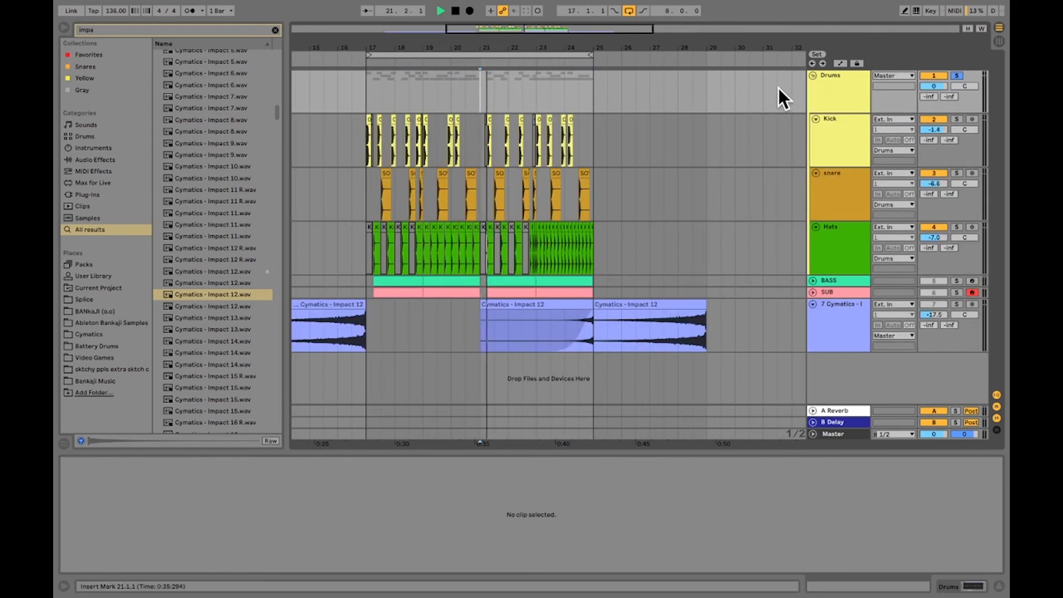
pyautogui.click(538, 96)
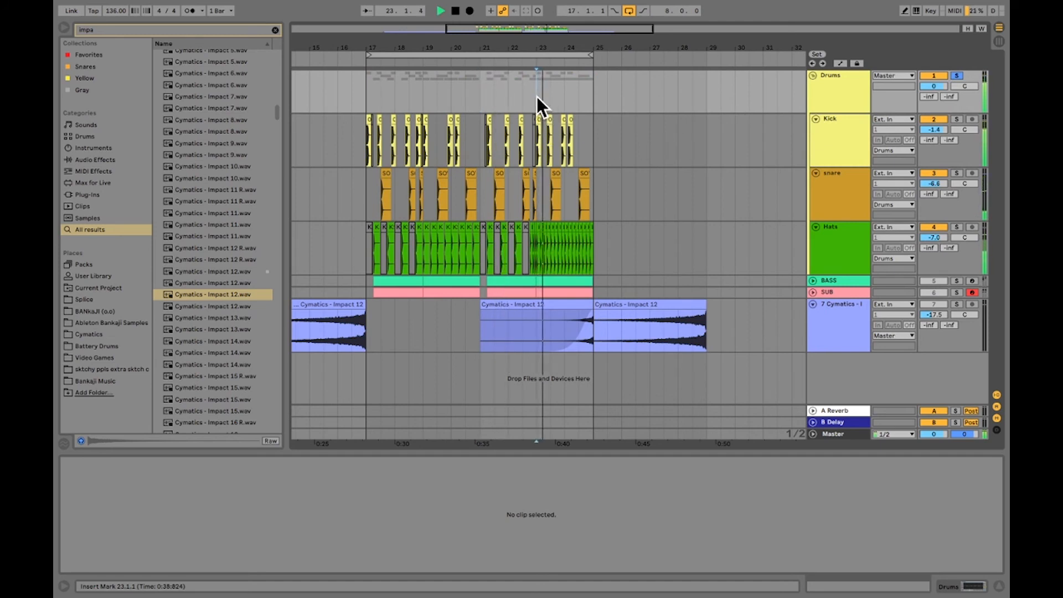
pyautogui.click(422, 92)
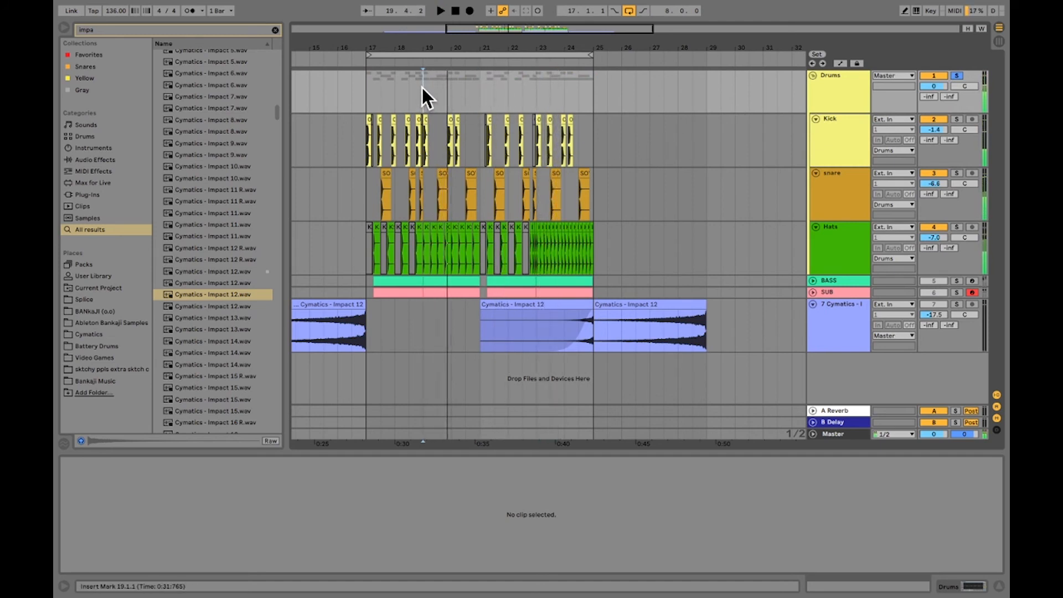
# Copy the Drums group's clips from 19.1.1 to 21.1.1 and paste them at 25.1.1
pyautogui.moveTo(422, 87); pyautogui.dragTo(479, 90)
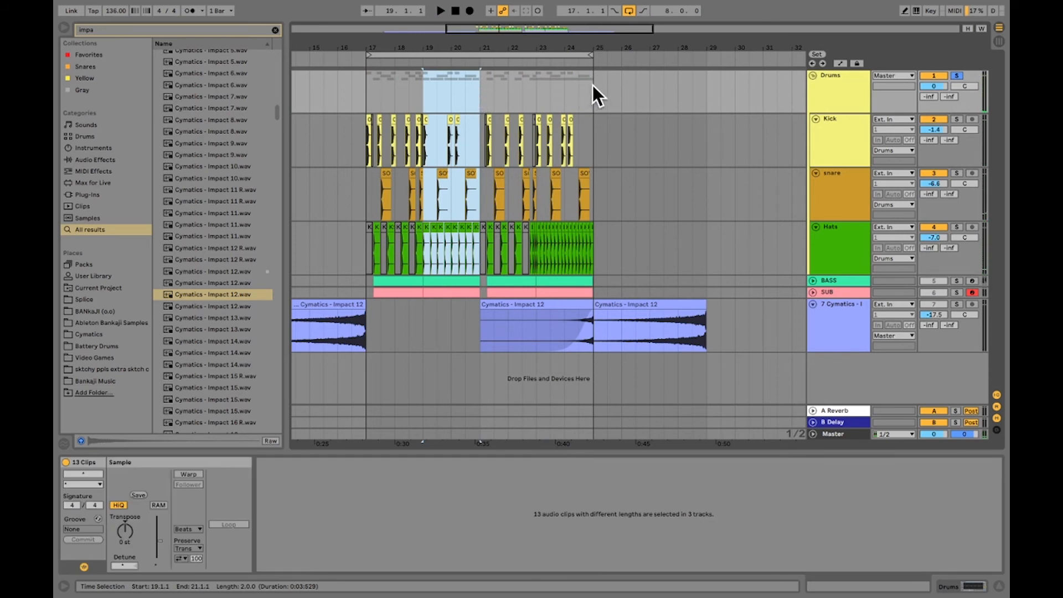
pyautogui.click(593, 85)
pyautogui.hotkey('ctrl', 'v')
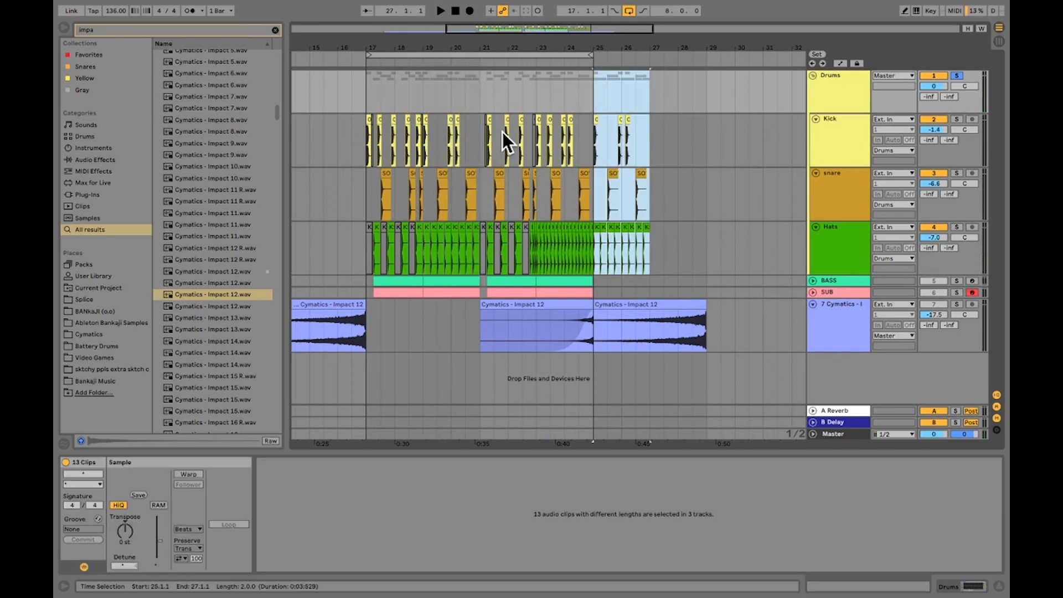
# Copy the Drums group's faster-hat bars from 23.1.1 to 25.1.1 to 27.1.1 and fold the group
pyautogui.click(532, 102)
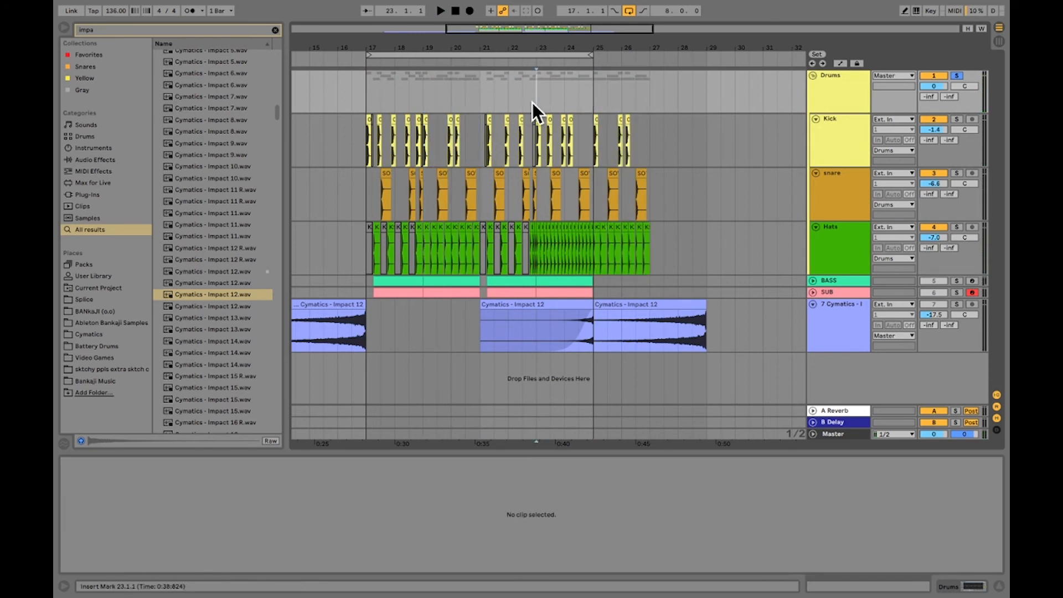
pyautogui.moveTo(536, 91); pyautogui.dragTo(593, 99)
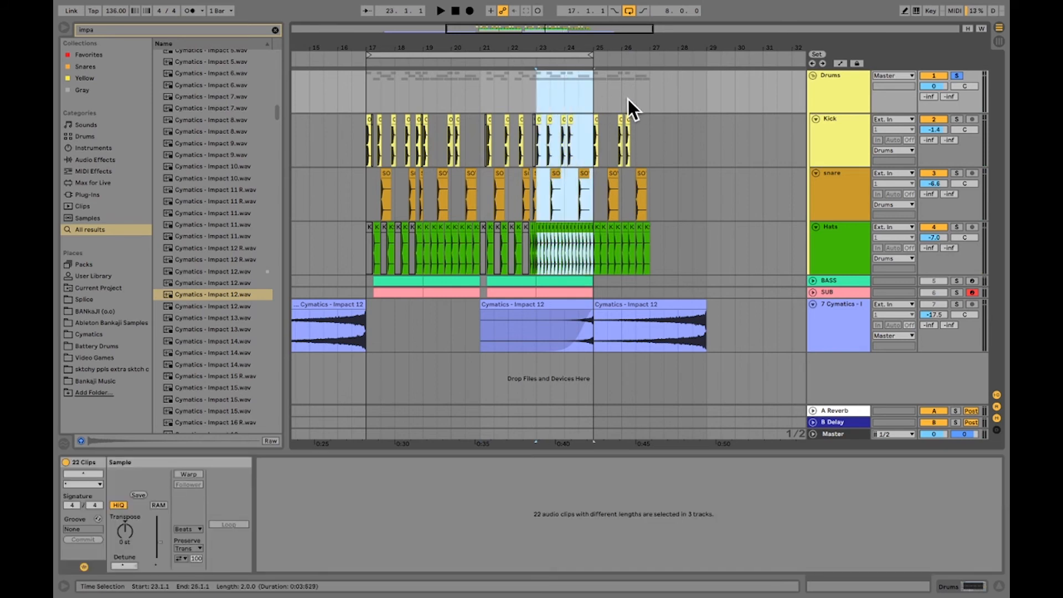
pyautogui.hotkey('ctrl', 'd')
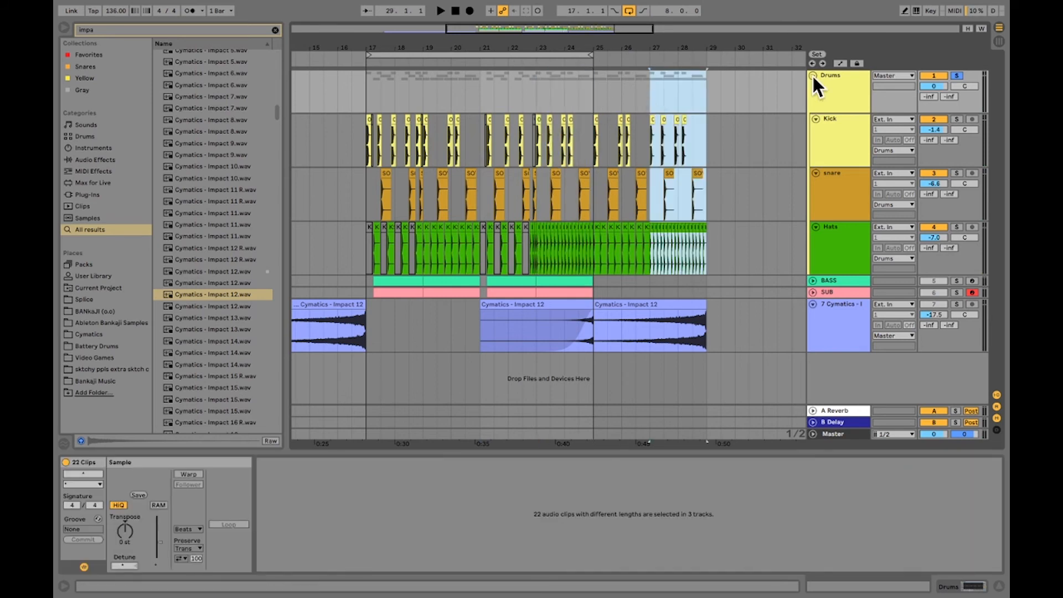
pyautogui.click(813, 76)
# Turn off looping and the Drums solo, and play the transition into bar 25 from 24.1.1
pyautogui.click(569, 122)
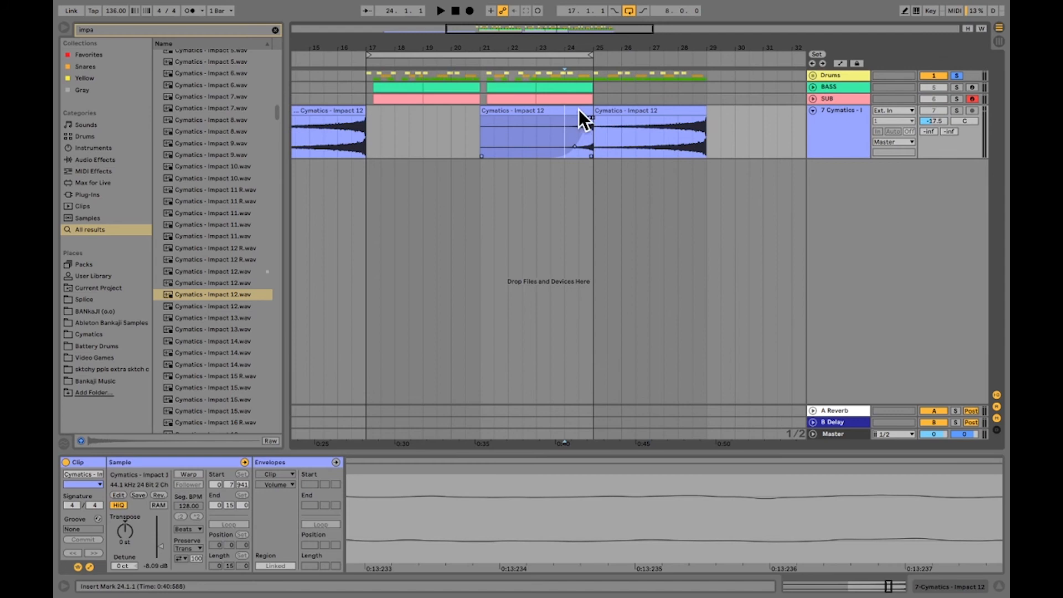
pyautogui.click(628, 10)
pyautogui.press('space')
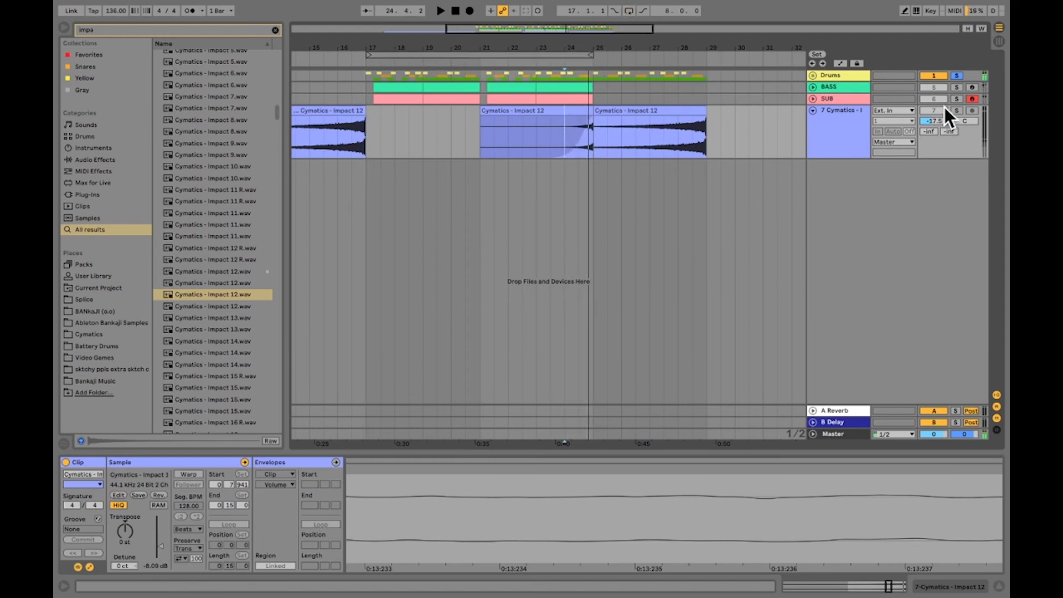
pyautogui.click(959, 76)
pyautogui.press('space')
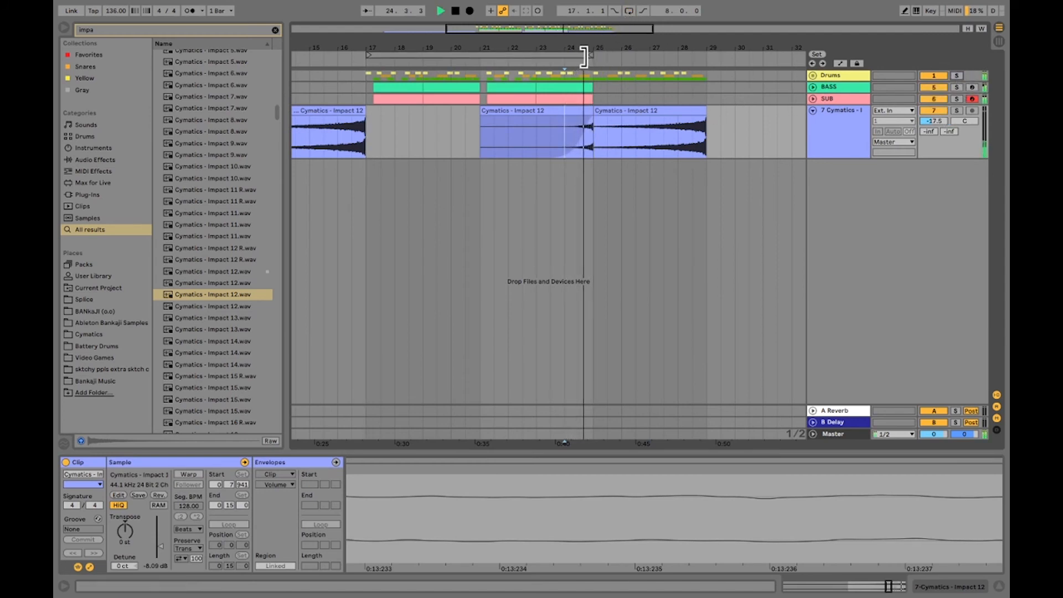
# Set the loop to twelve bars from 17.1.1 to 29.1.1, turn looping on and play from its start
pyautogui.moveTo(567, 55); pyautogui.dragTo(687, 55)
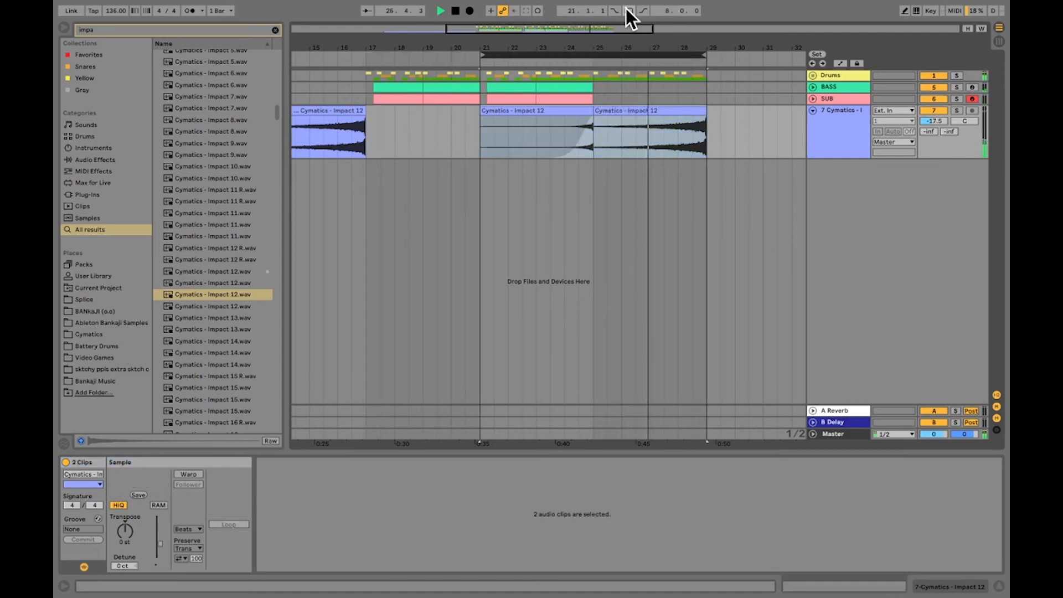
pyautogui.click(629, 11)
pyautogui.moveTo(483, 56); pyautogui.dragTo(368, 73)
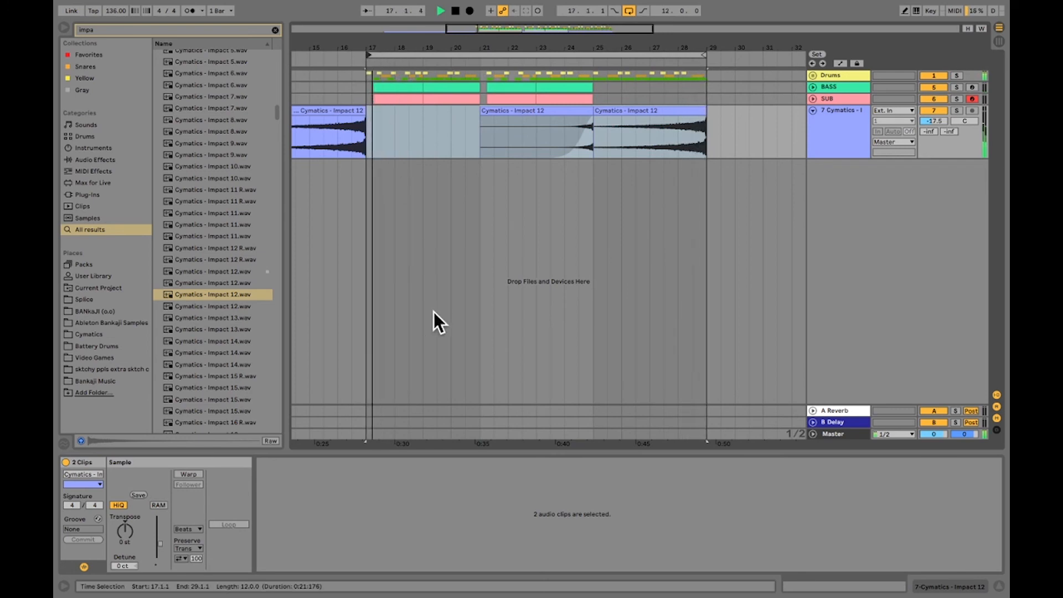
pyautogui.press('space')
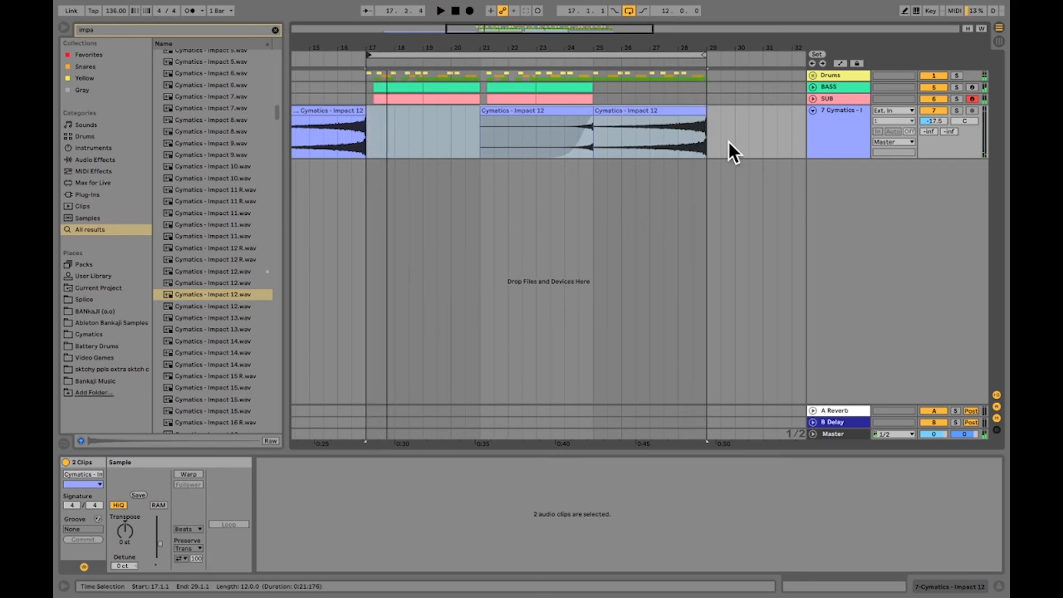
# Add a locator named Intro at 9.1.1, where the first reversed impact starts
pyautogui.moveTo(477, 52); pyautogui.dragTo(477, 34)
pyautogui.moveTo(585, 49); pyautogui.dragTo(579, 46)
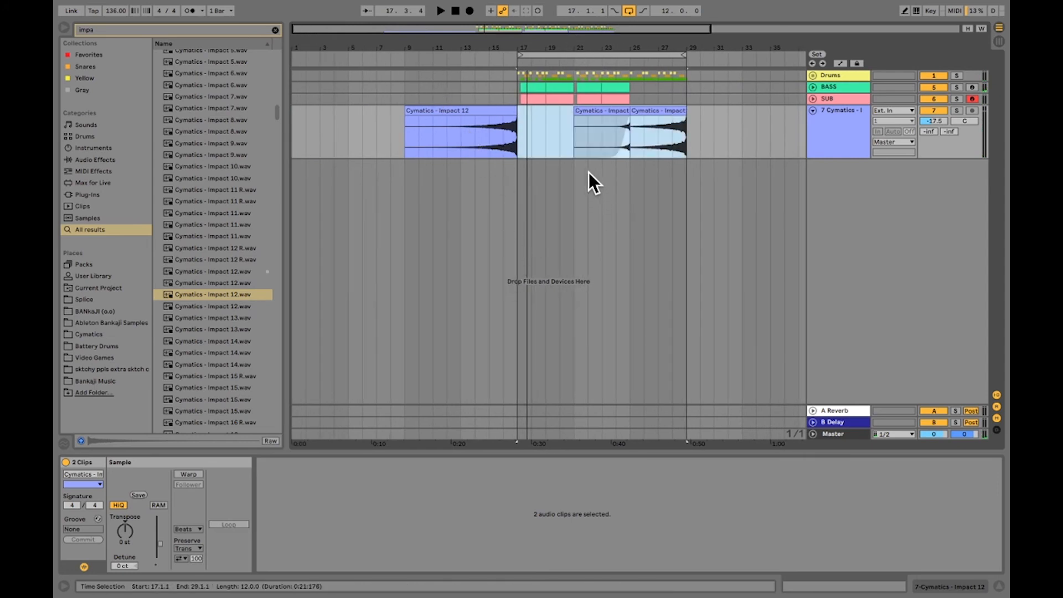
pyautogui.click(565, 142)
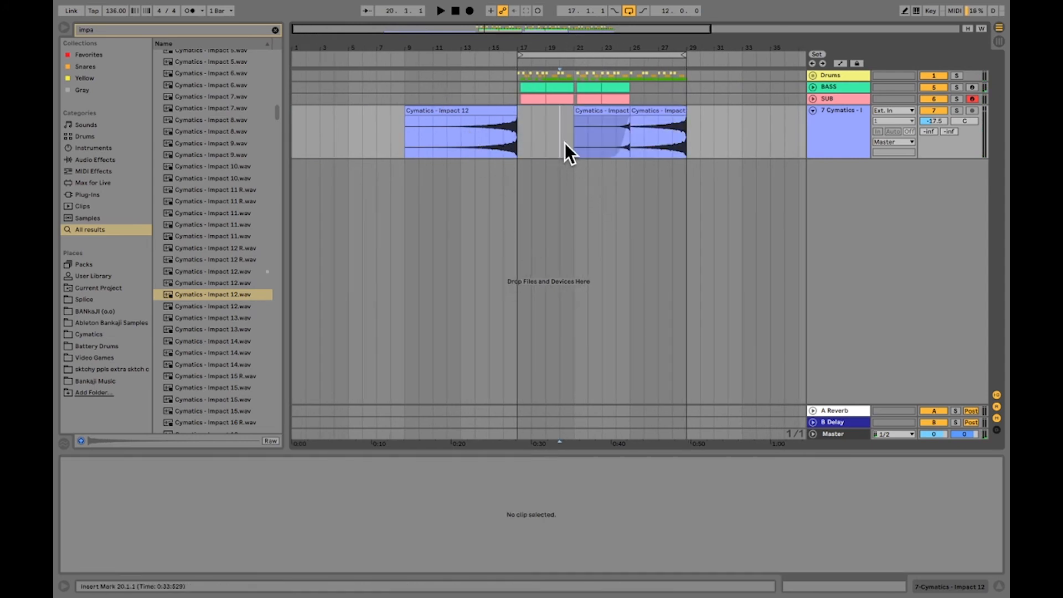
pyautogui.rightClick(408, 60)
pyautogui.click(420, 88)
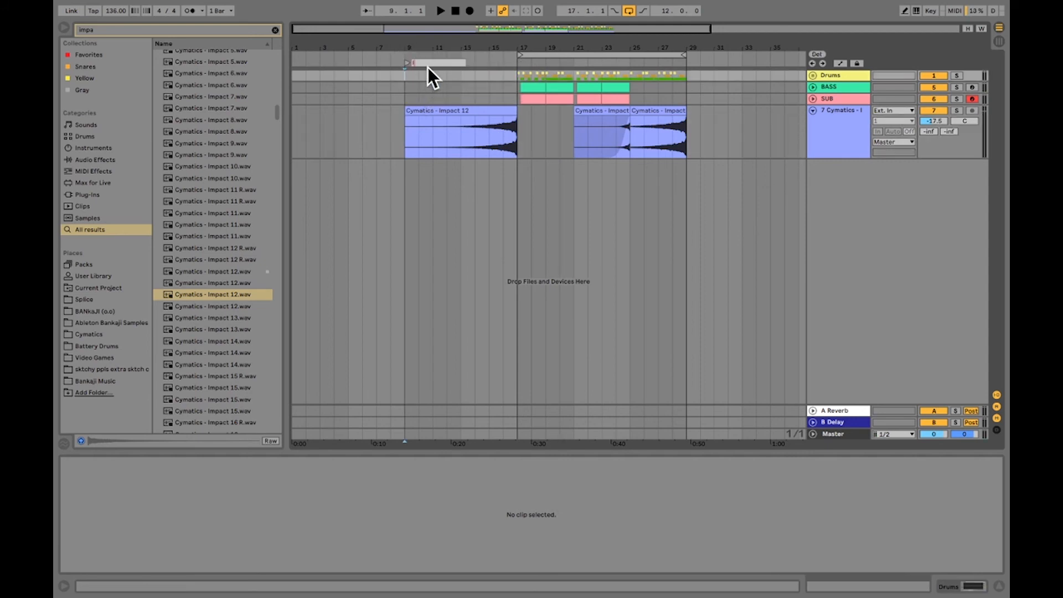
pyautogui.press('Return')
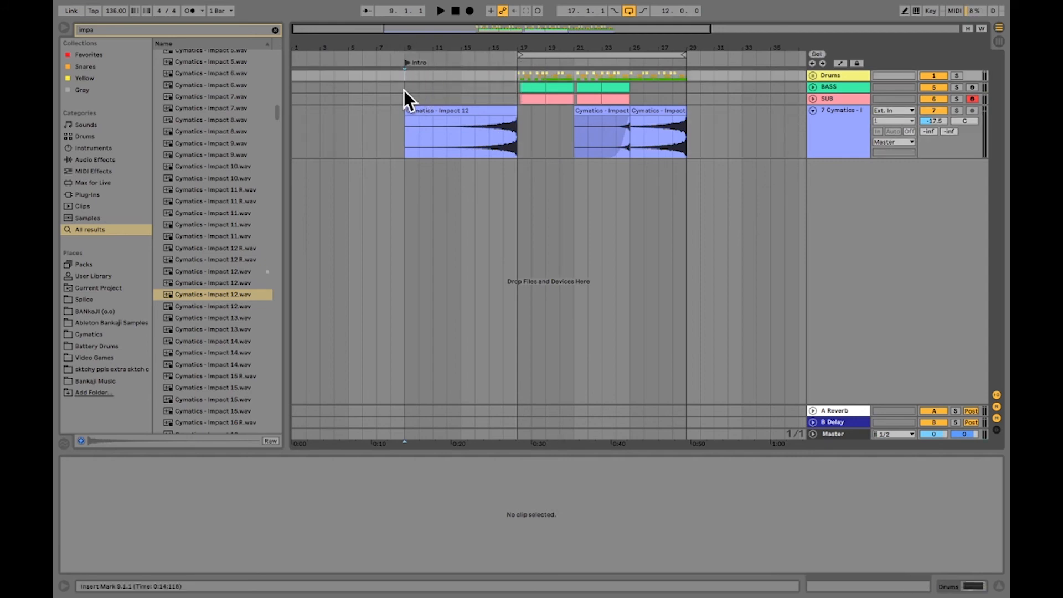
# Add a locator named Drop at bar 17, where the drums and bass enter
pyautogui.rightClick(519, 64)
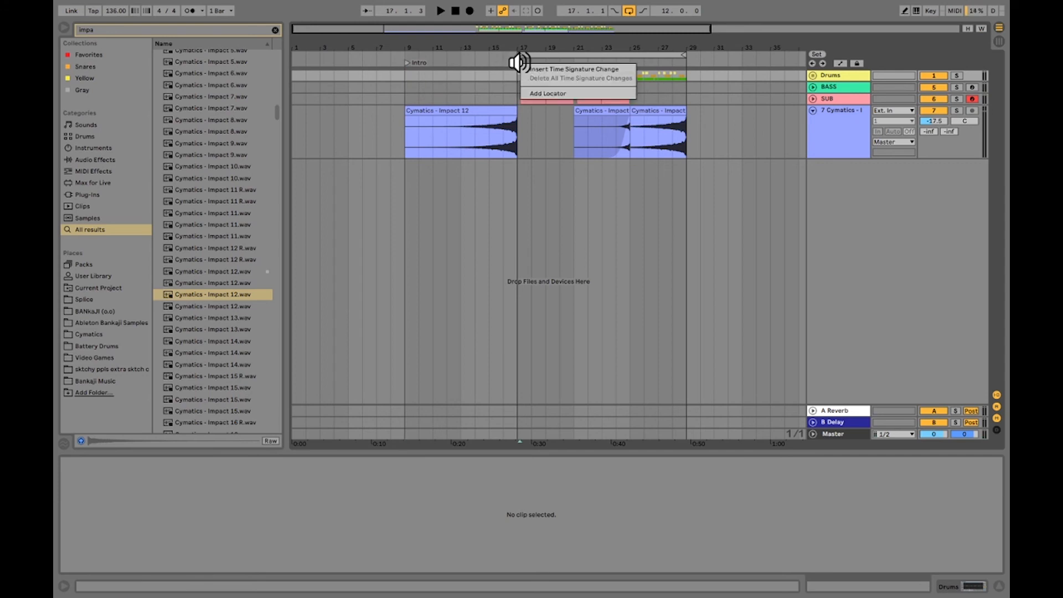
pyautogui.click(536, 89)
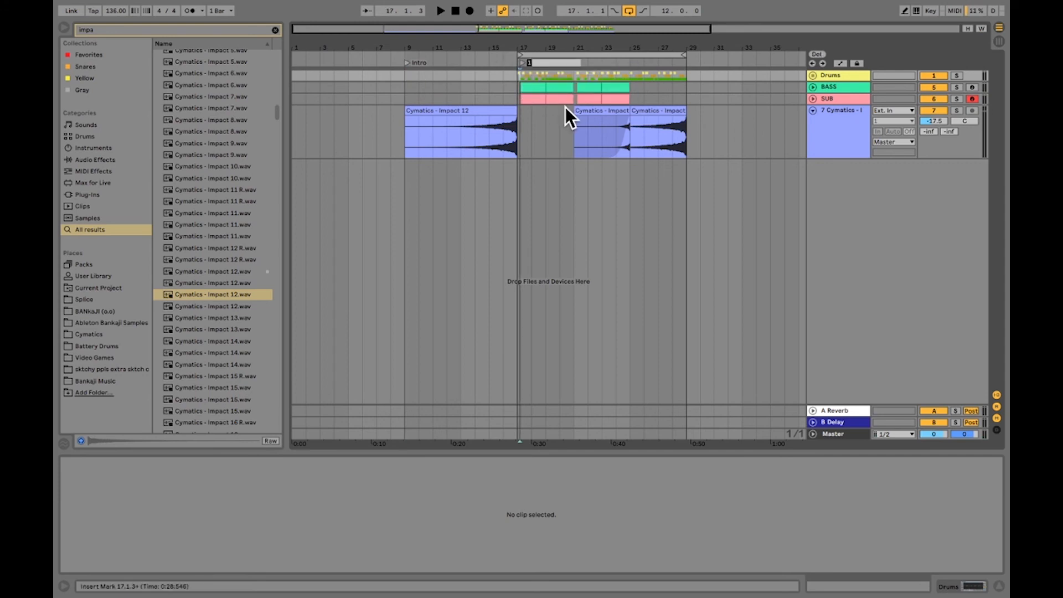
pyautogui.write('Drop')
pyautogui.press('Return')
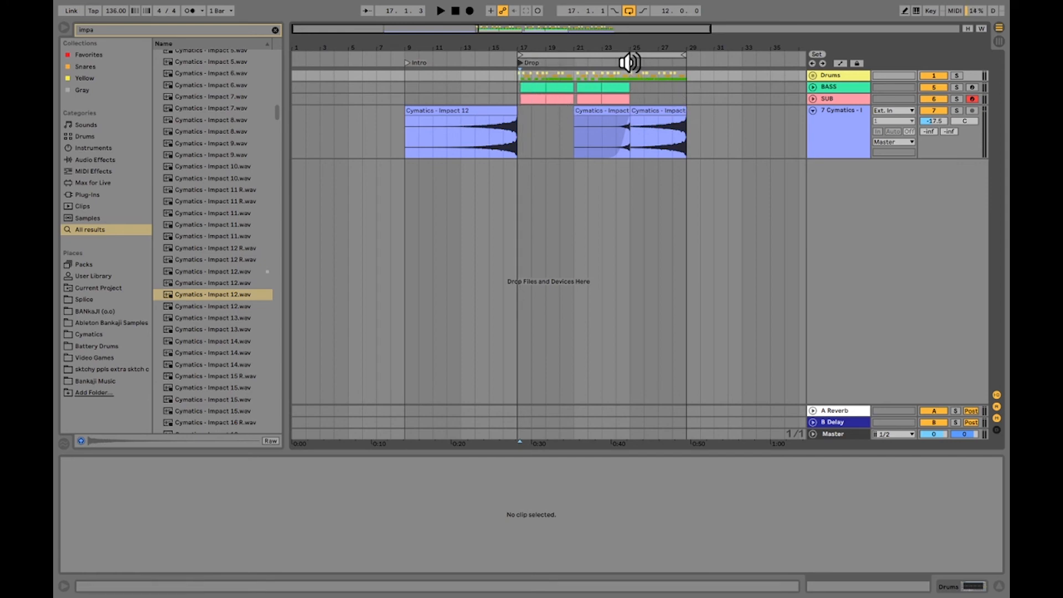
# Add a locator named Hook at bar 25, where the third impact clip starts
pyautogui.rightClick(632, 65)
pyautogui.click(650, 94)
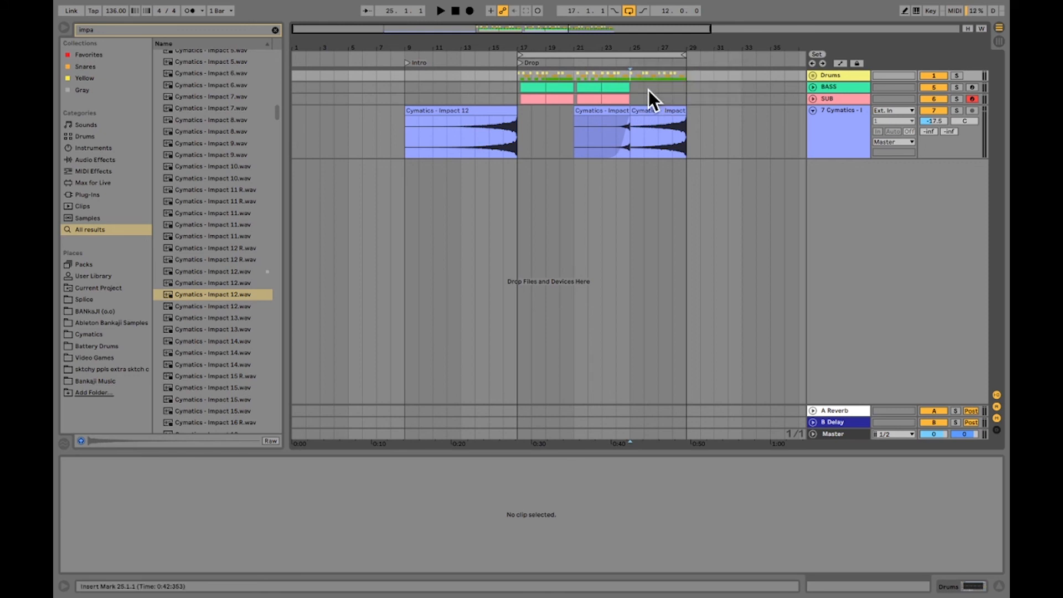
pyautogui.rightClick(633, 65)
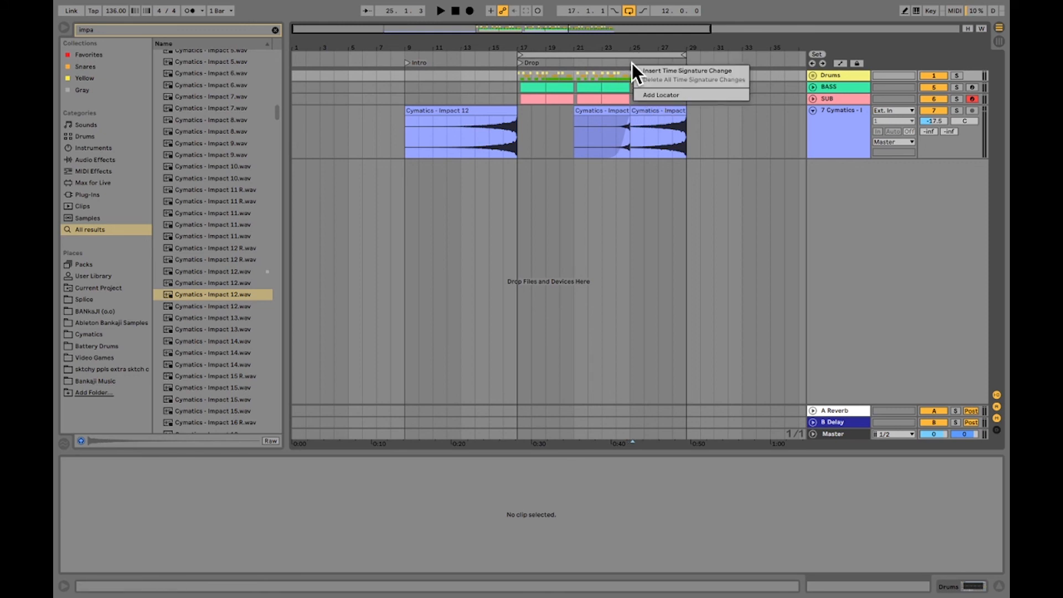
pyautogui.click(679, 94)
pyautogui.write('Hoo')
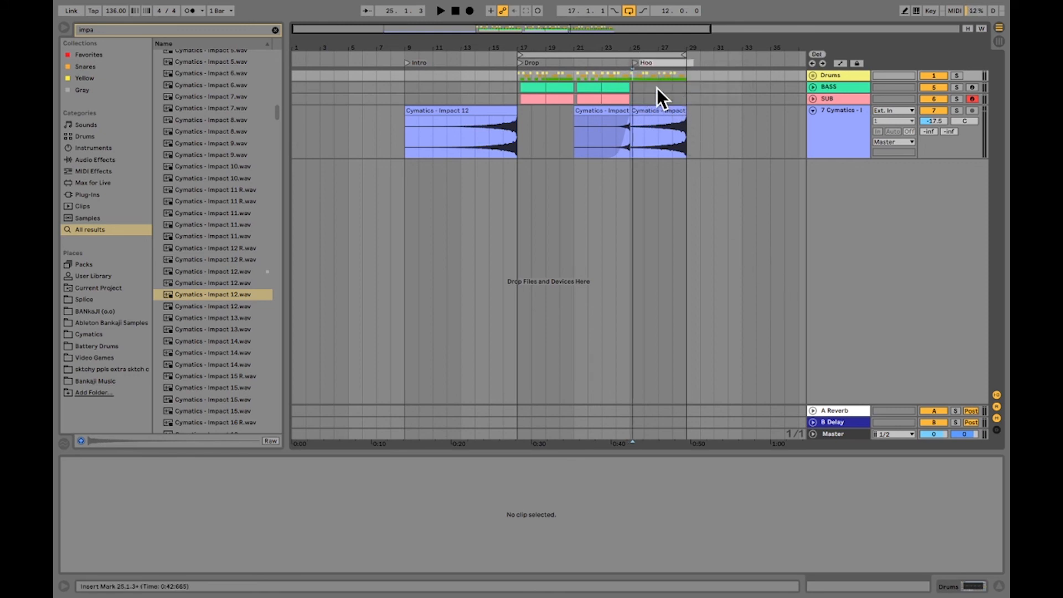
pyautogui.write('k')
pyautogui.press('Return')
# Copy the Drums group's eight bars from 17.1.1 to 25.1.1 and paste them at 29.1.1
pyautogui.moveTo(636, 62); pyautogui.dragTo(546, 48)
pyautogui.moveTo(410, 77); pyautogui.dragTo(524, 74)
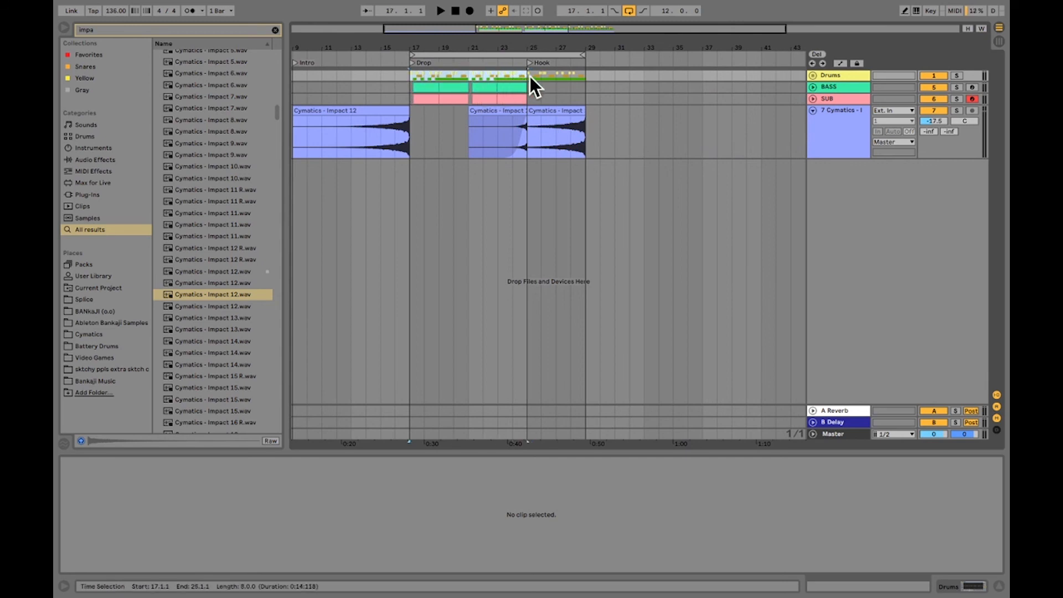
pyautogui.click(587, 75)
pyautogui.hotkey('ctrl', 'v')
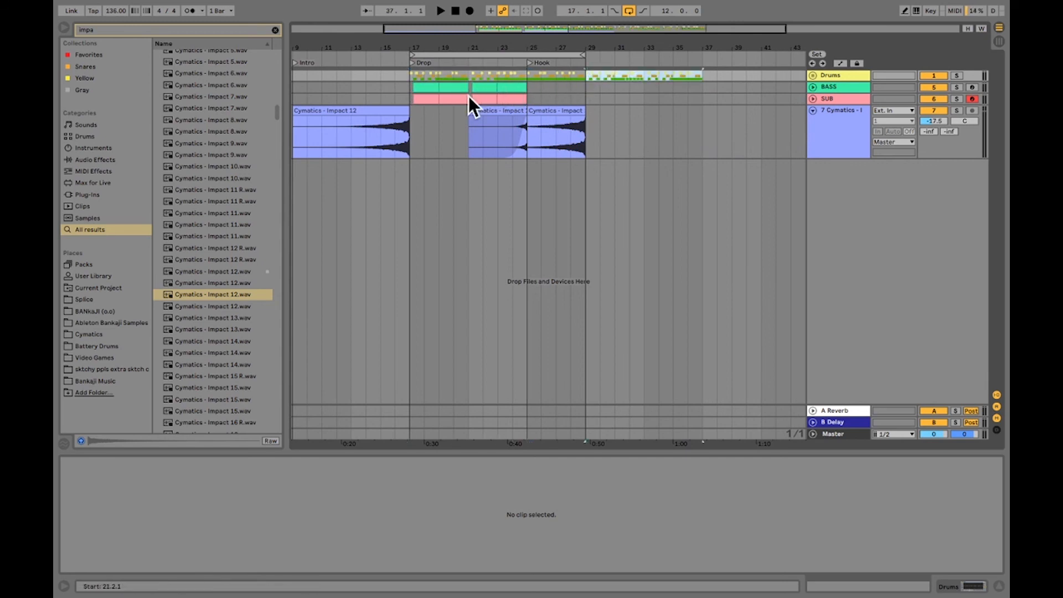
# Copy the SUB track's eight bars from 17.1.1 to 25.1.1 and paste them at 29.1.1
pyautogui.moveTo(409, 98); pyautogui.dragTo(448, 101)
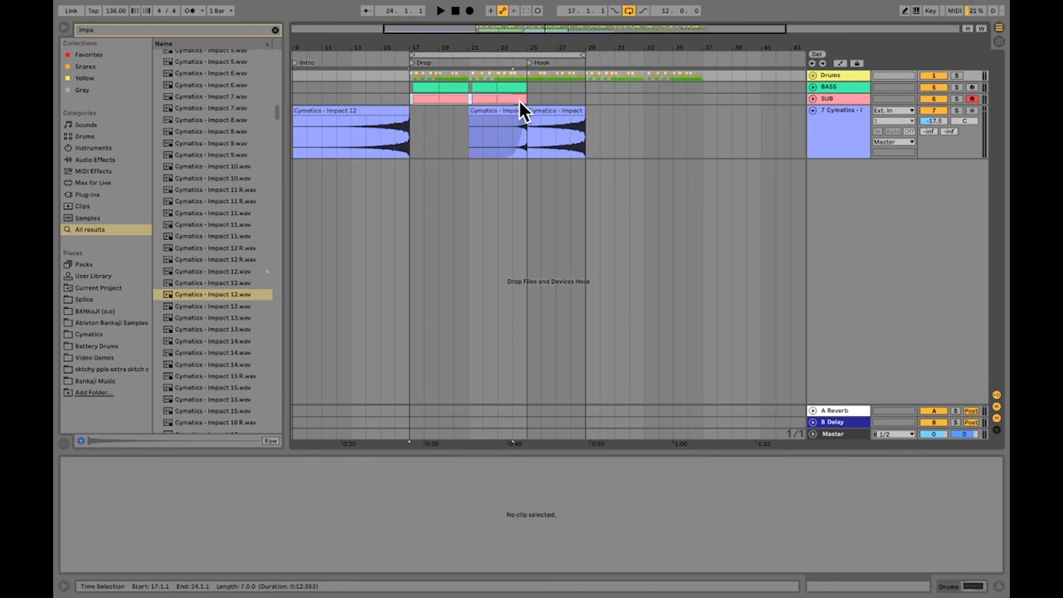
pyautogui.moveTo(519, 101); pyautogui.dragTo(526, 100)
pyautogui.click(586, 97)
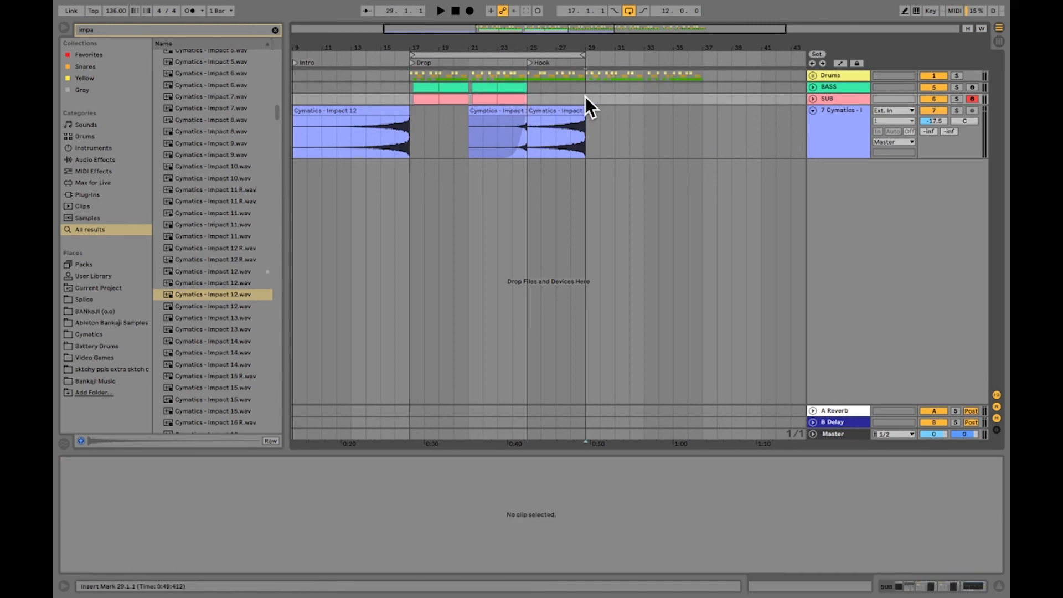
pyautogui.hotkey('ctrl', 'v')
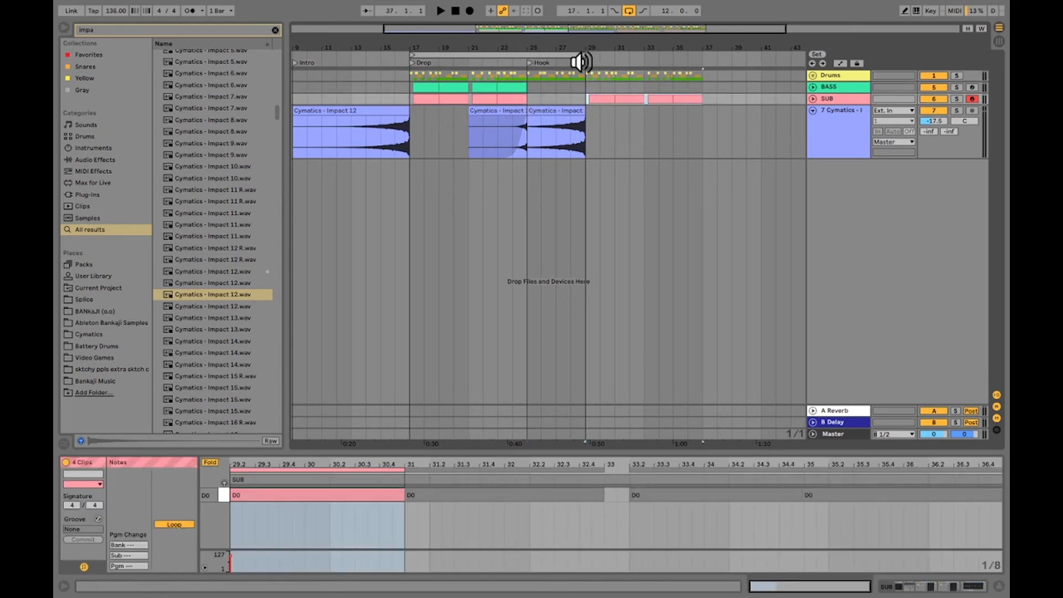
# Add a locator named 2nd Drop at 29.1.1, where the copied drums and sub start
pyautogui.rightClick(586, 65)
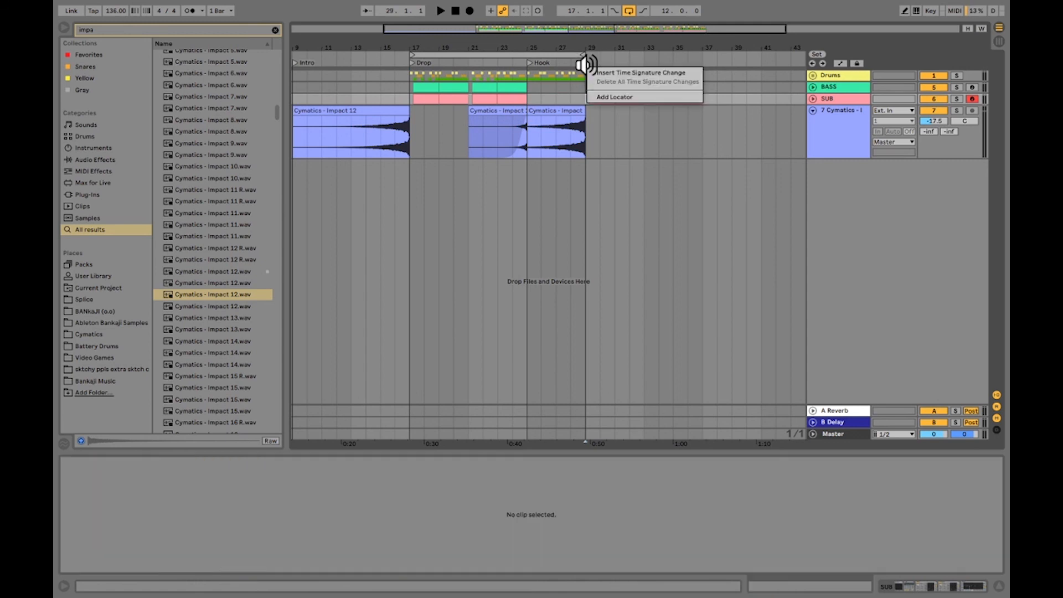
pyautogui.click(597, 94)
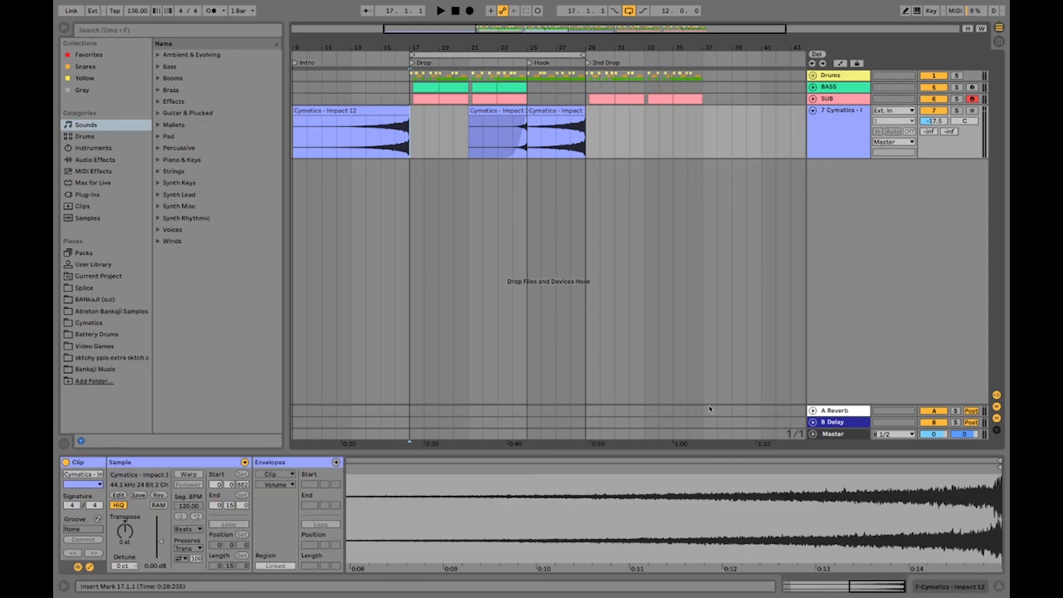
pyautogui.moveTo(463, 48); pyautogui.dragTo(476, 30)
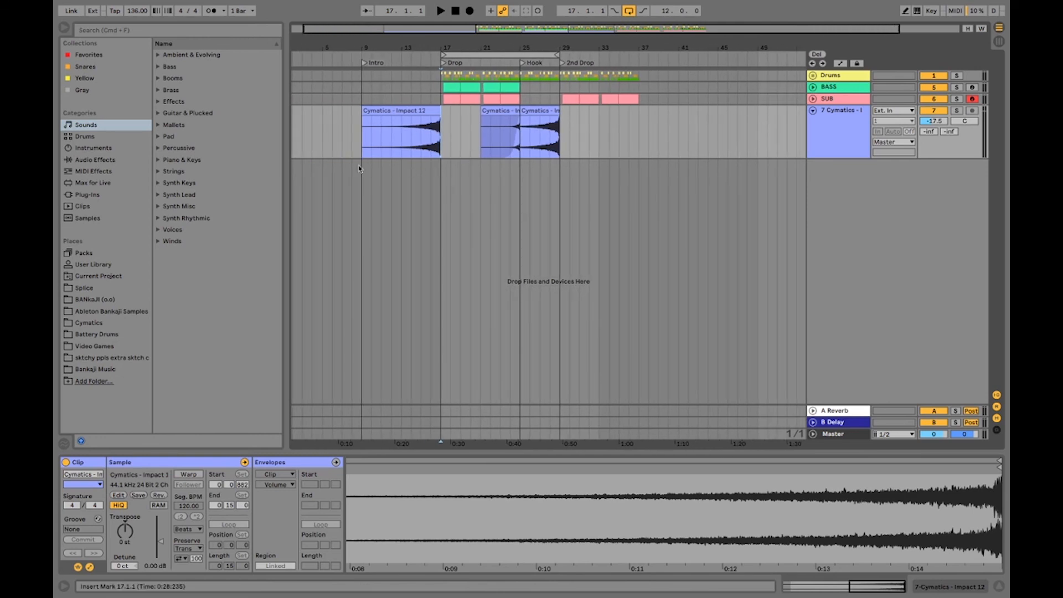
pyautogui.click(361, 148)
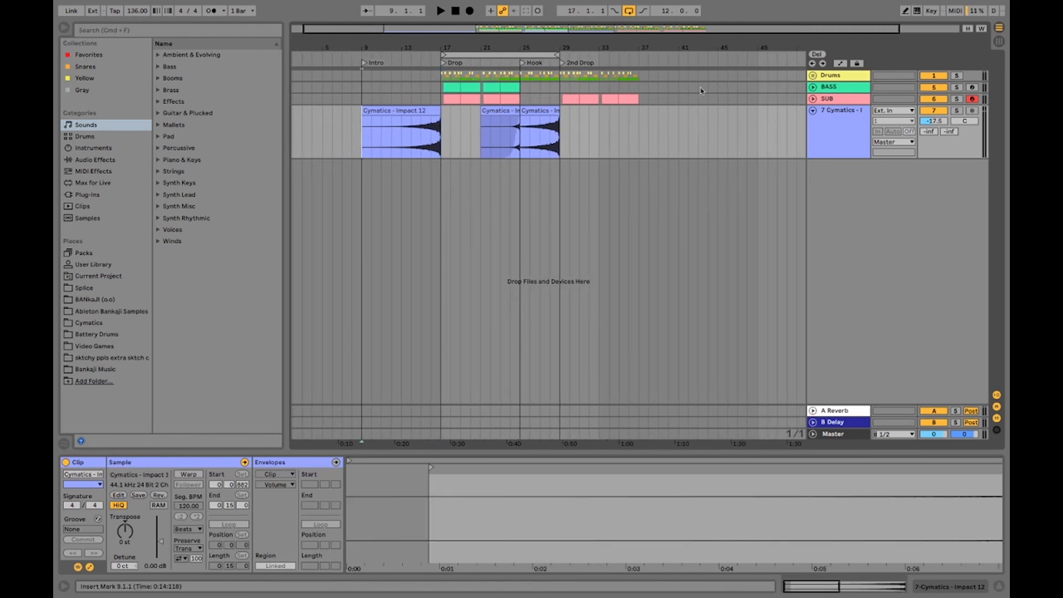
pyautogui.click(528, 91)
pyautogui.click(482, 90)
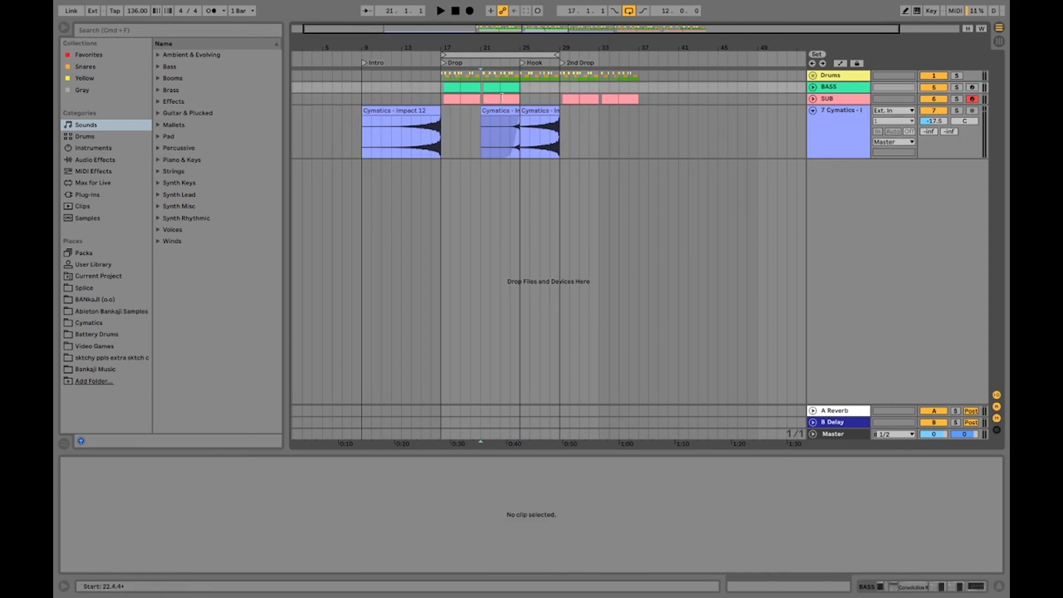
pyautogui.click(516, 87)
pyautogui.click(530, 99)
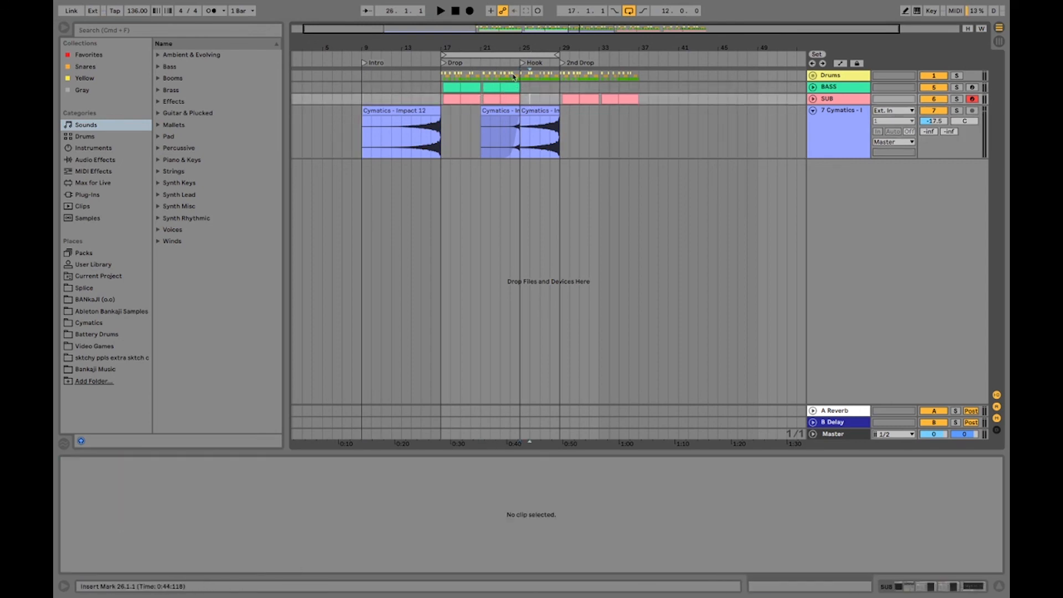
pyautogui.click(629, 153)
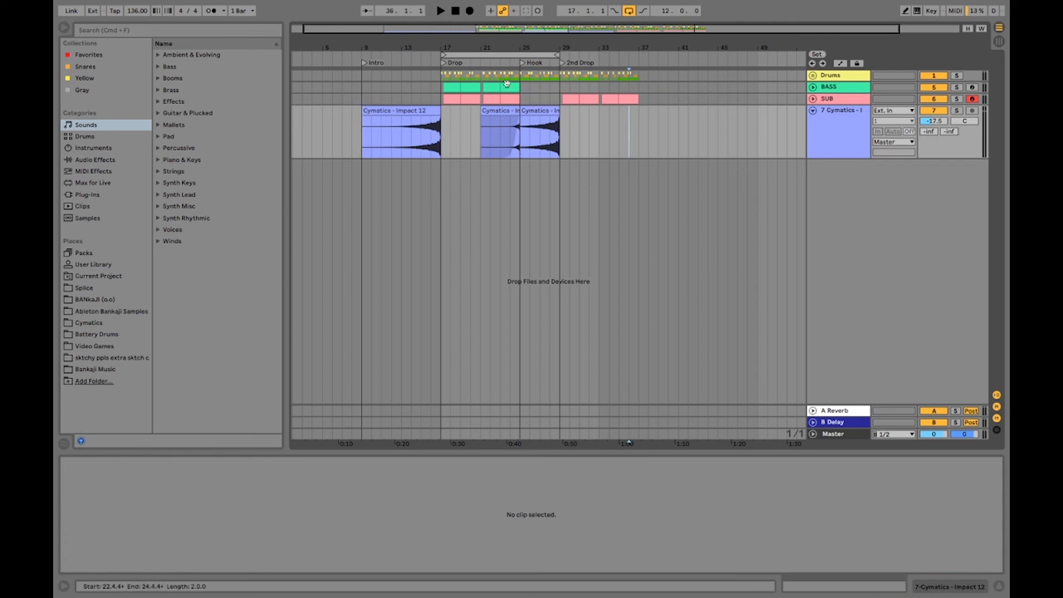
# Extend the arrangement loop to span 28 bars, from the Intro locator at 9.1.1 to 37.1.1
pyautogui.moveTo(443, 56); pyautogui.dragTo(358, 56)
pyautogui.moveTo(558, 55); pyautogui.dragTo(607, 65)
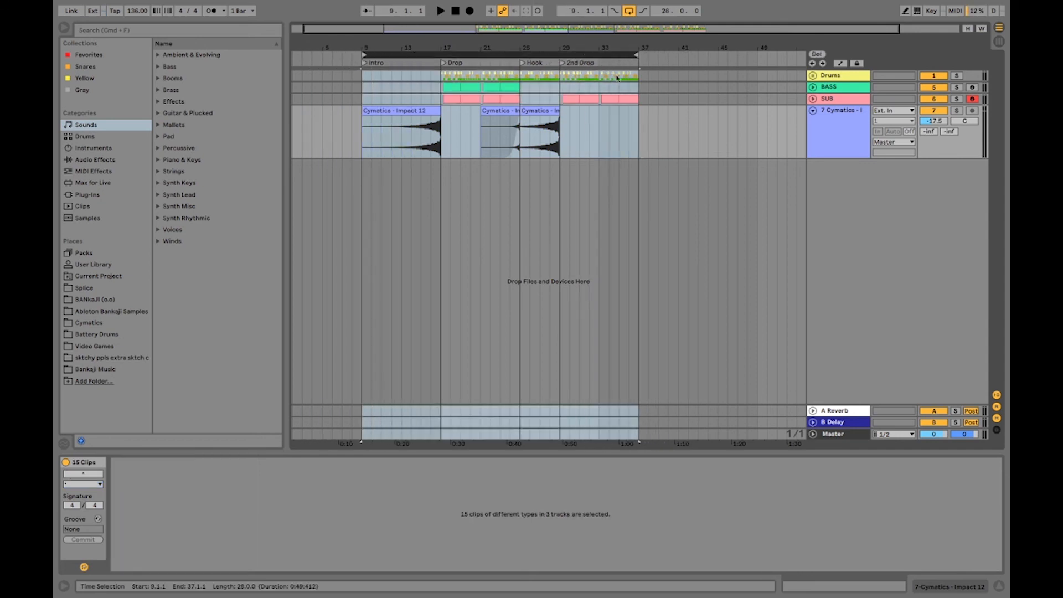
pyautogui.scroll(-2, 750, 82)
pyautogui.click(542, 139)
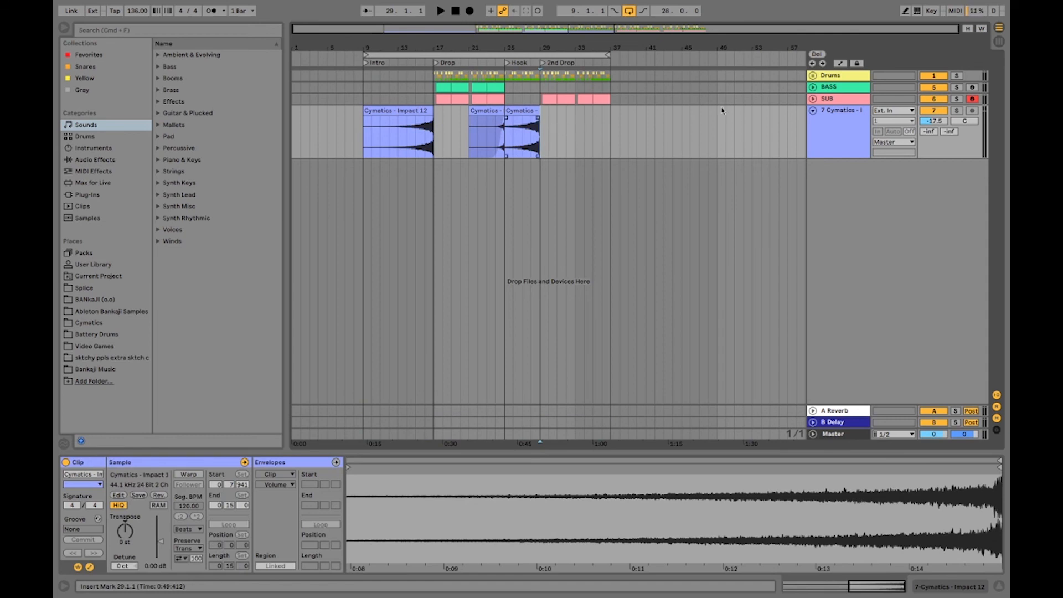
pyautogui.click(852, 140)
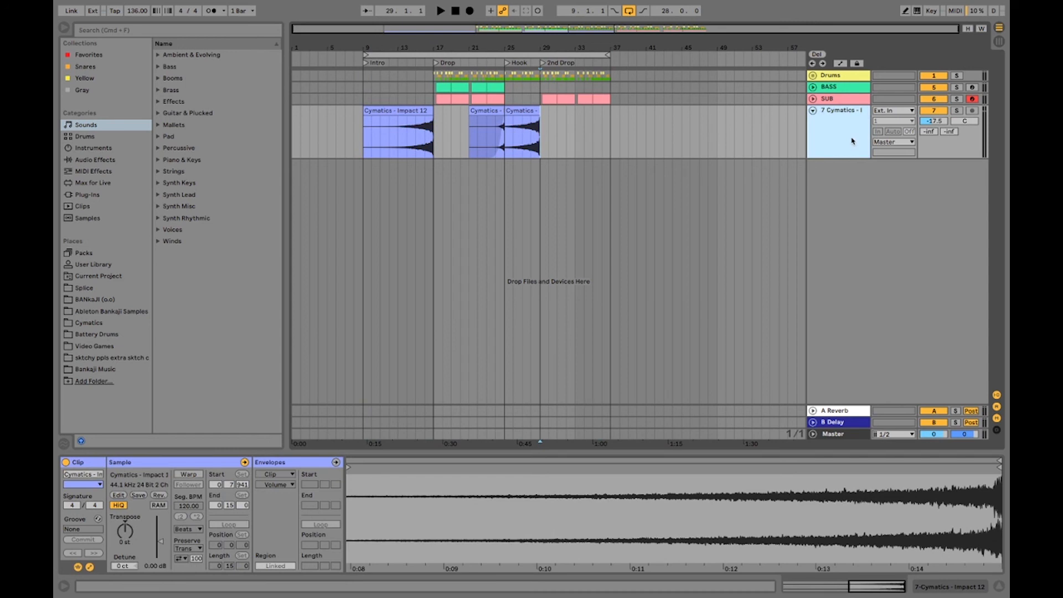
pyautogui.click(846, 75)
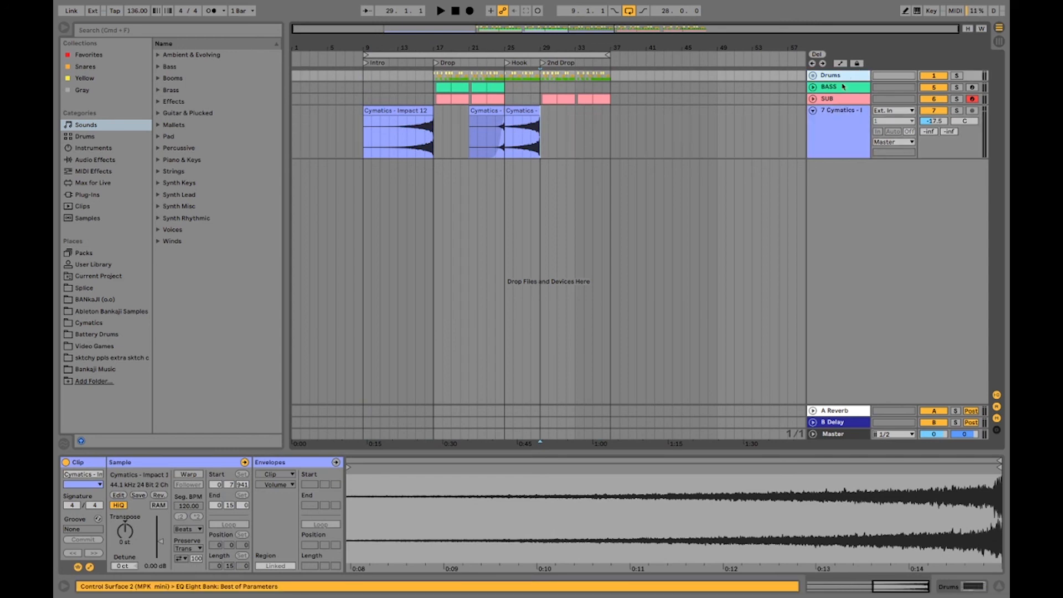
pyautogui.click(835, 90)
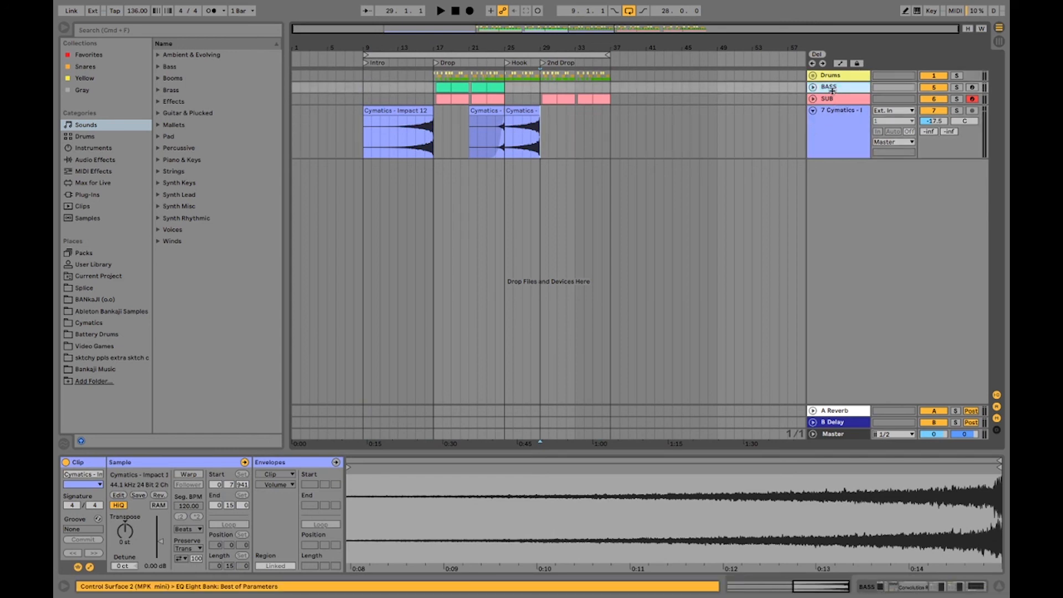
pyautogui.click(542, 138)
pyautogui.click(506, 99)
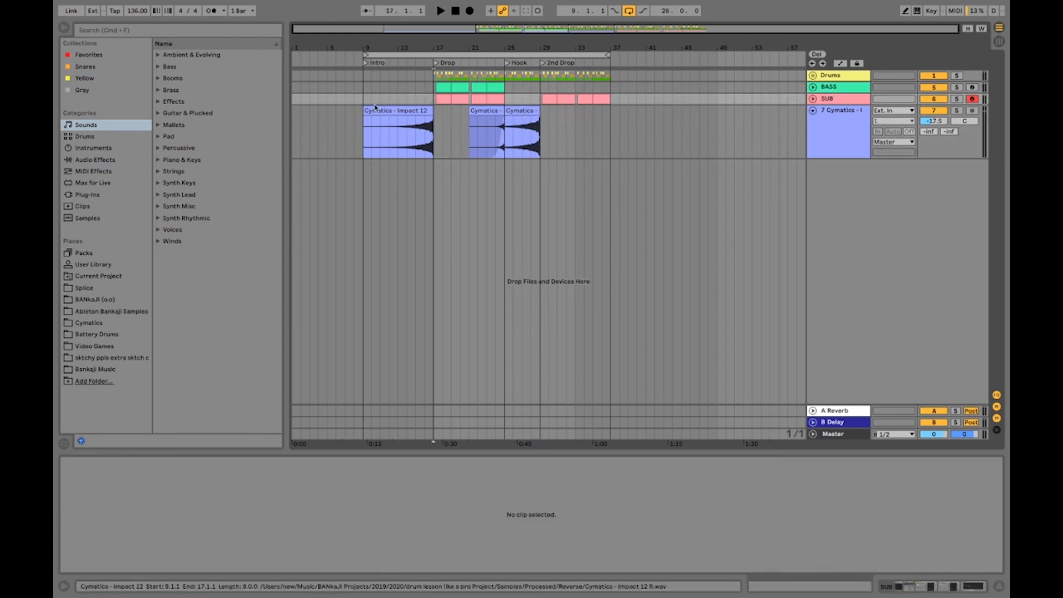
pyautogui.press('Left')
pyautogui.press('Right')
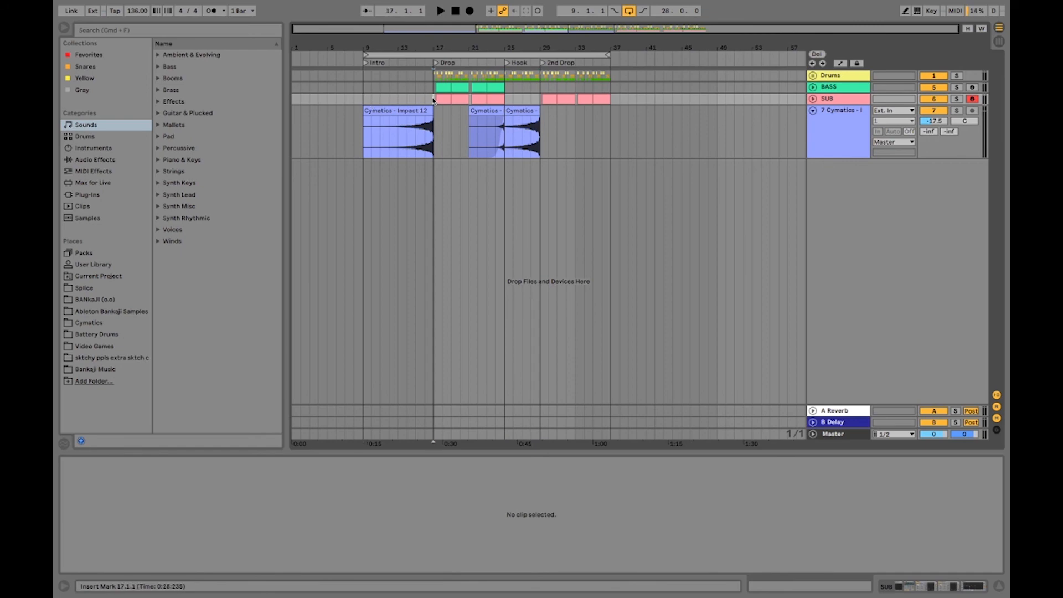